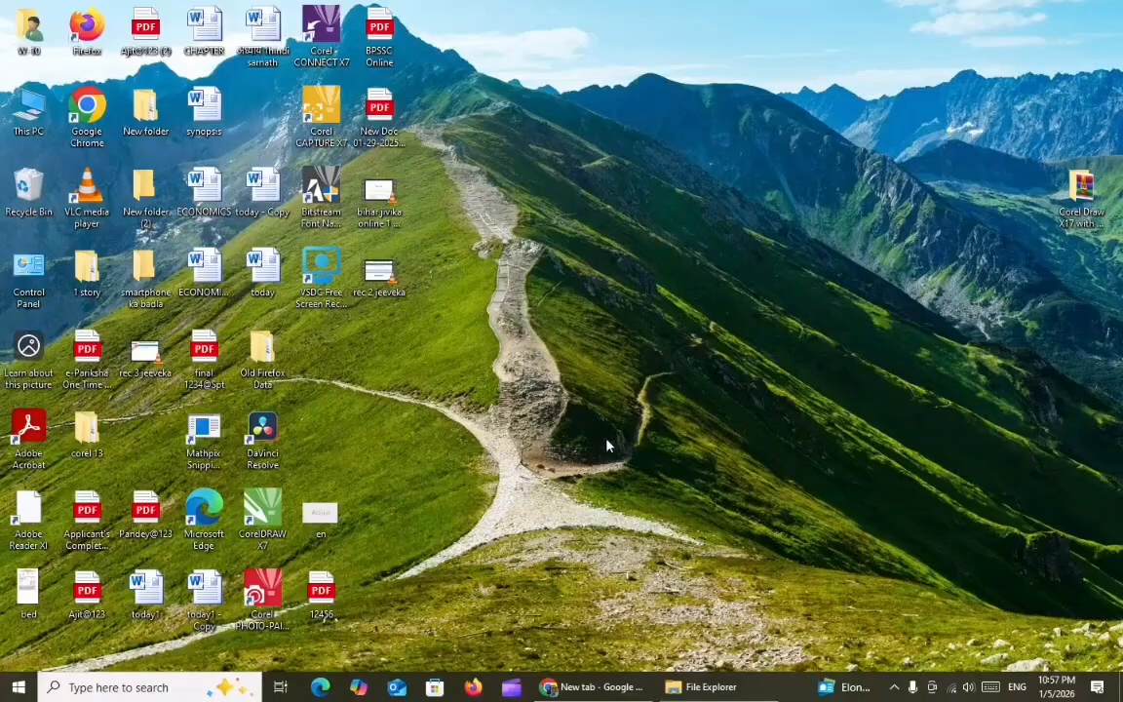
# - Search 'sarkari result' in Chrome and open SarkariResult's NTA CUET UG Online Form 2026 article
pyautogui.click(595, 686)
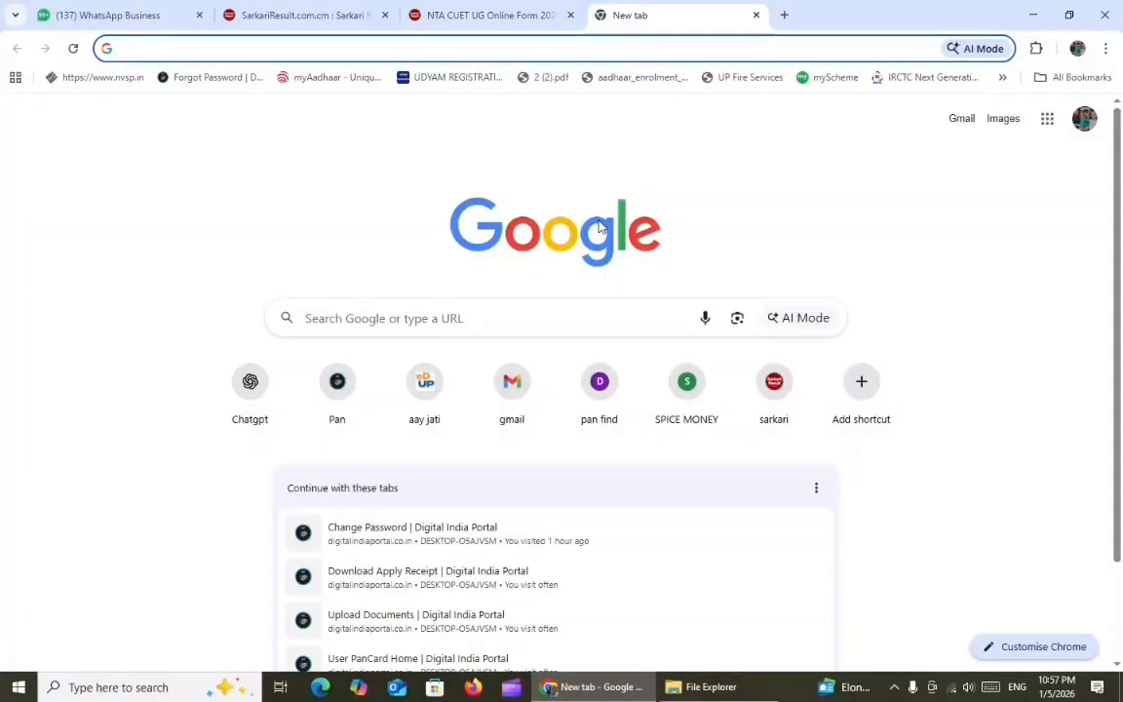
pyautogui.write('sarkari')
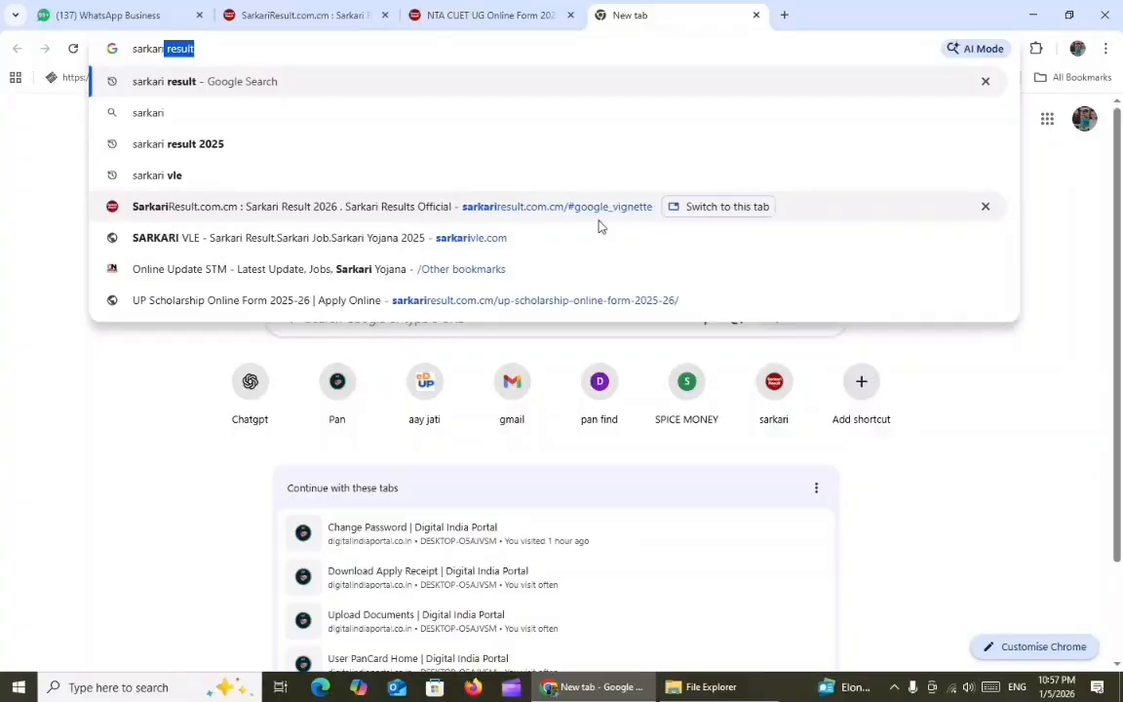
pyautogui.press('Return')
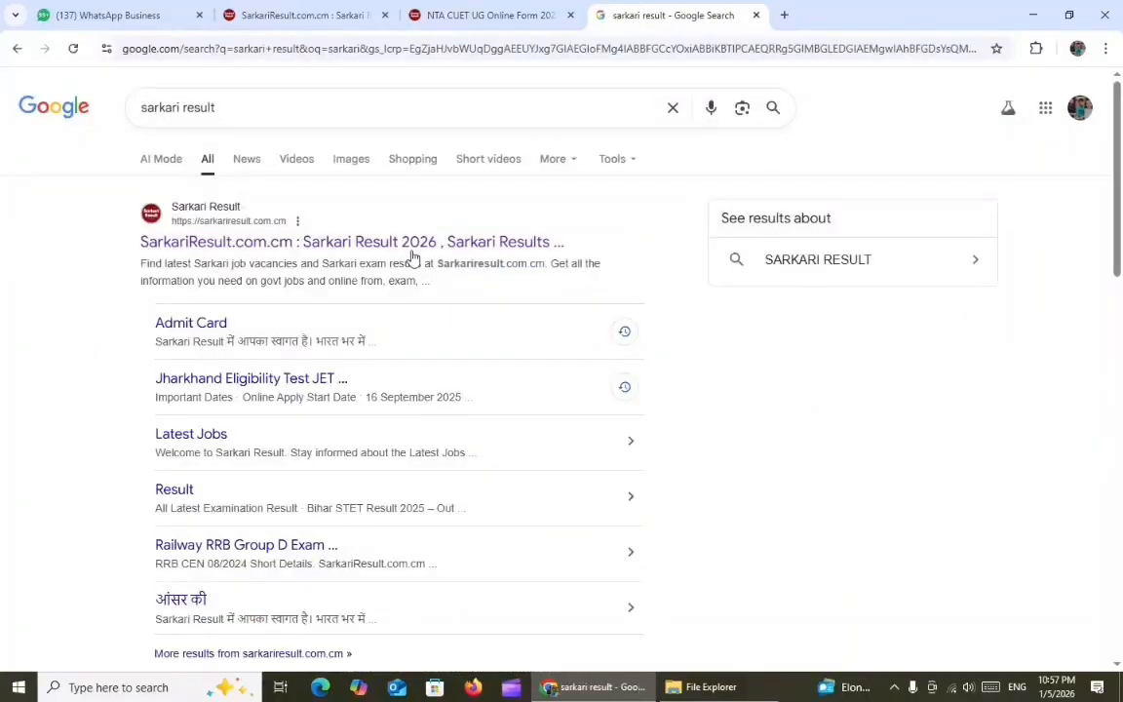
pyautogui.click(368, 240)
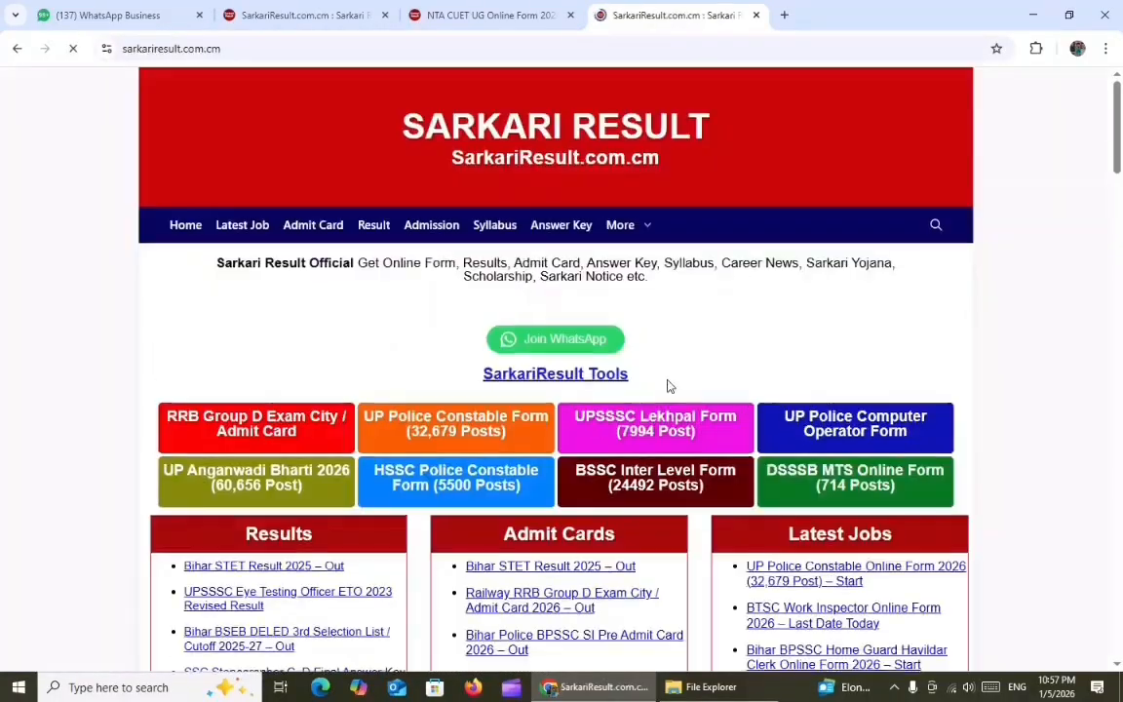
pyautogui.scroll(-15, 669, 386)
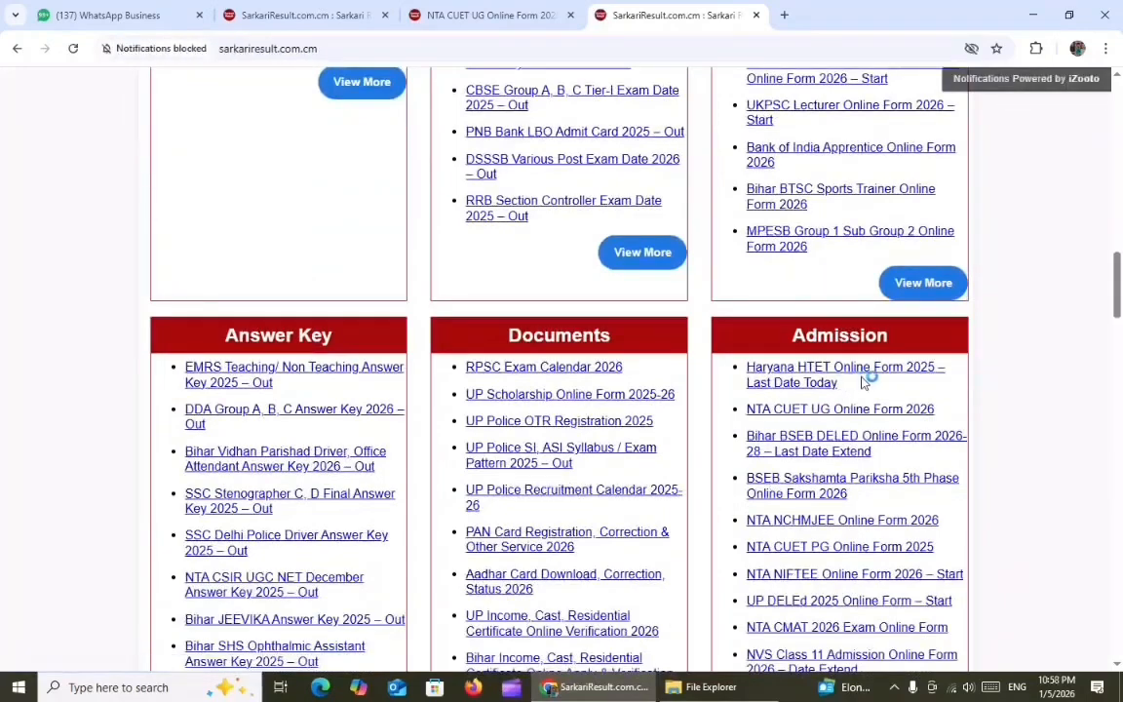
pyautogui.click(812, 418)
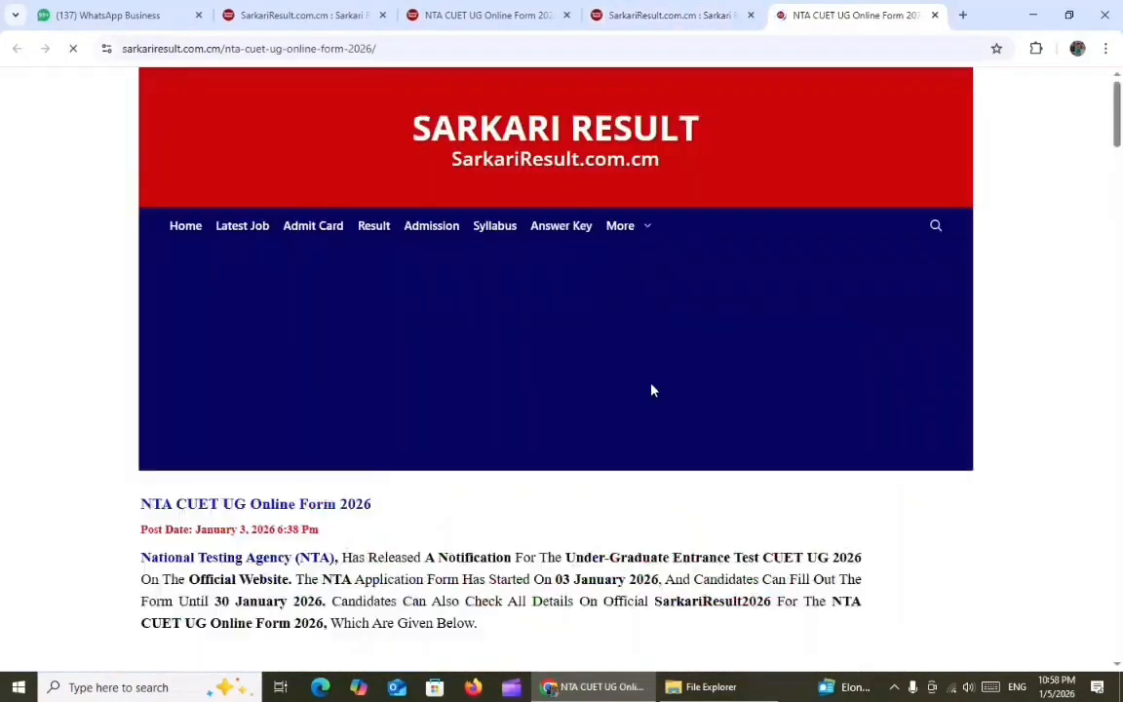
# - Scroll the CUET UG 2026 article to the important links table and highlight 'Apply Online Link'
pyautogui.scroll(-2, 651, 388)
pyautogui.scroll(-12, 661, 391)
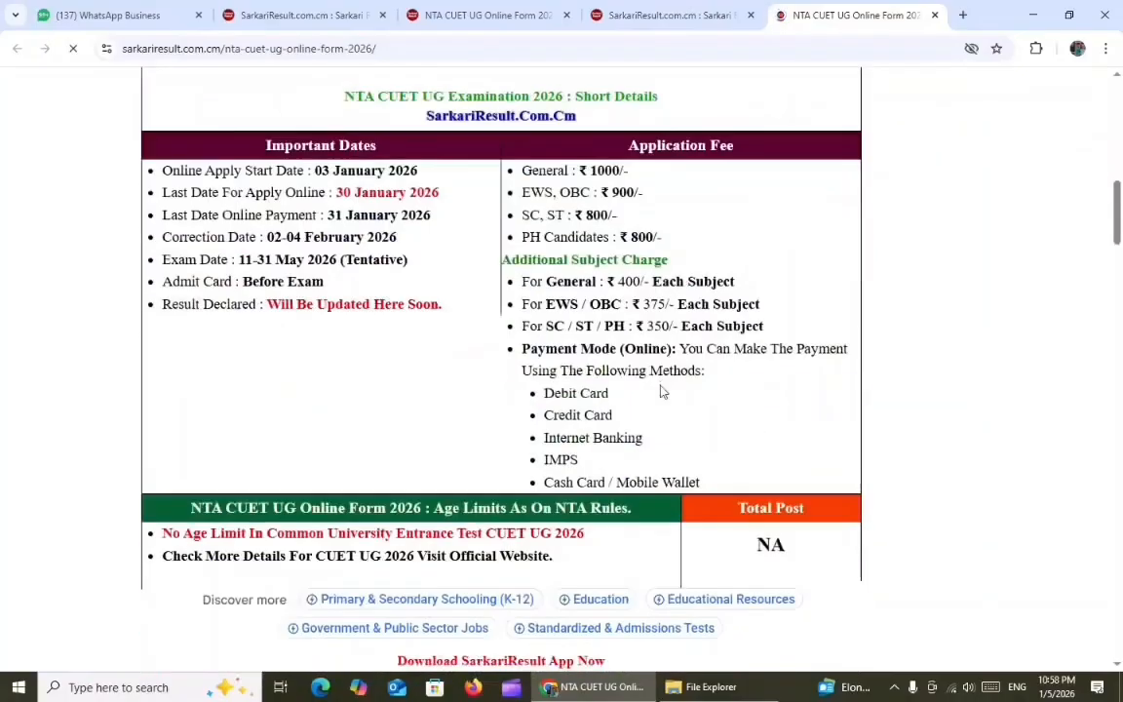
pyautogui.scroll(-12, 661, 391)
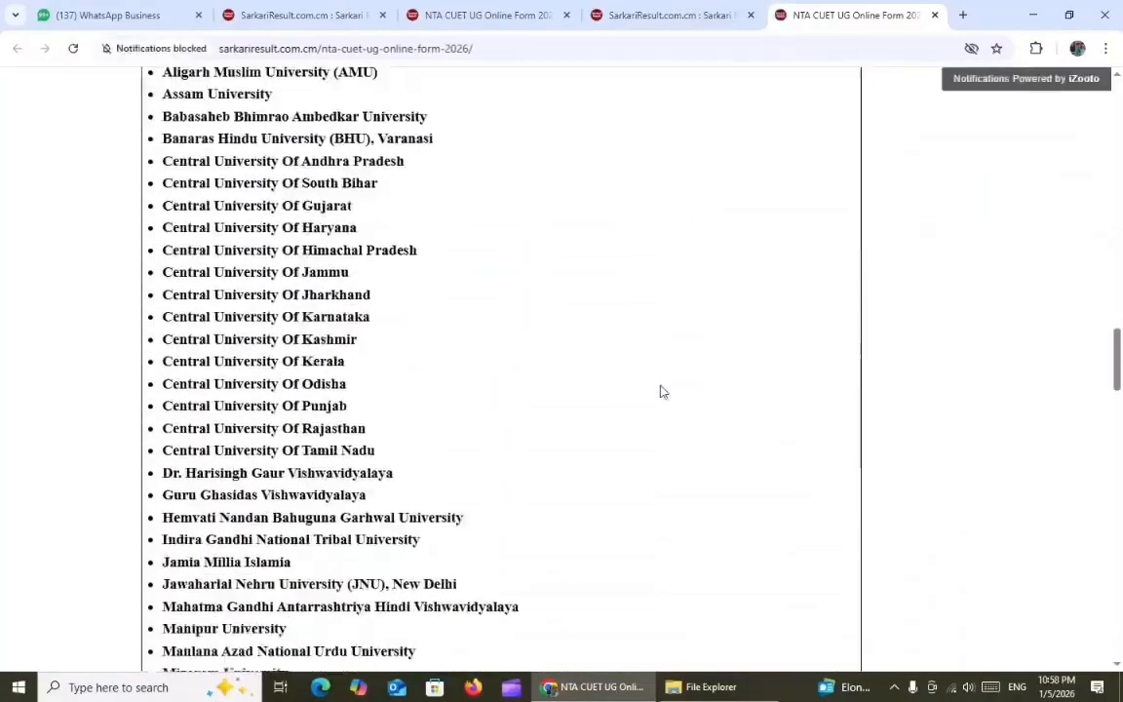
pyautogui.scroll(-3, 661, 403)
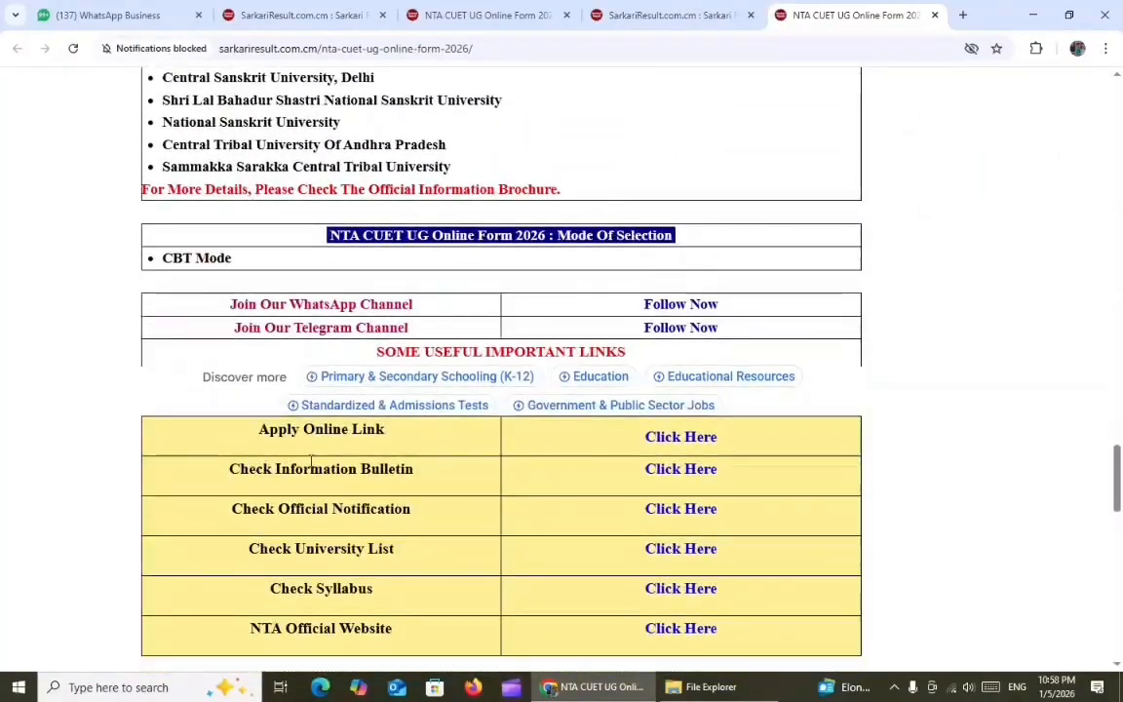
pyautogui.moveTo(255, 428); pyautogui.dragTo(411, 441)
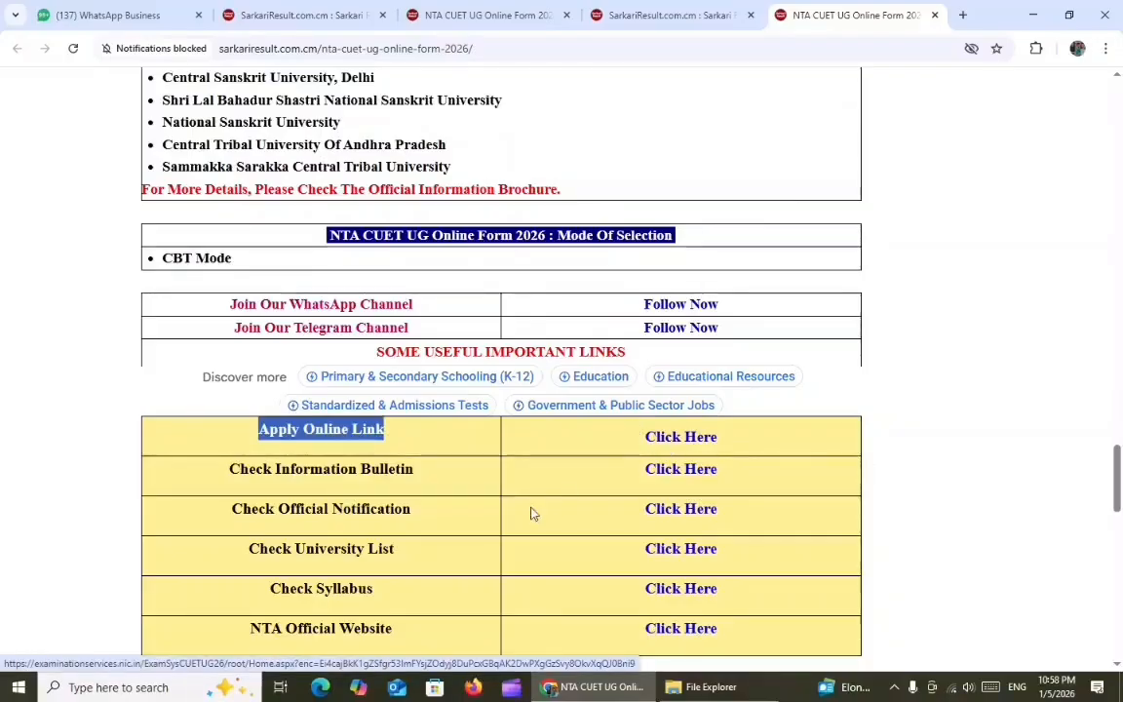
pyautogui.scroll(-1, 529, 512)
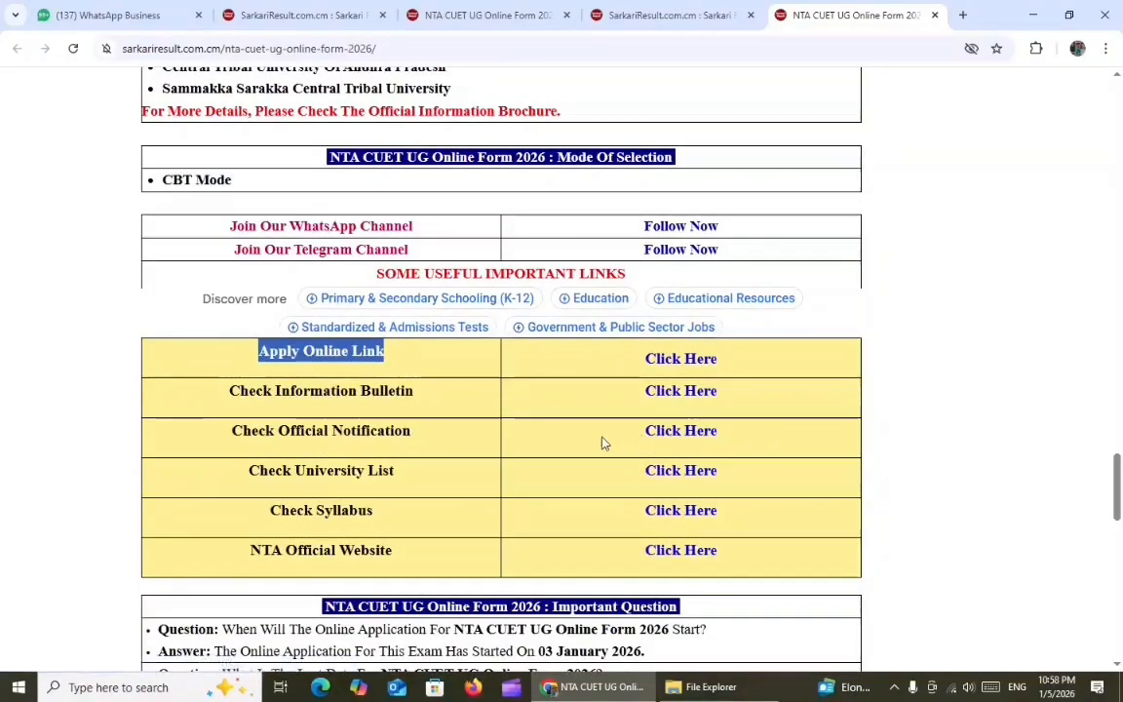
# - From the University List, show Central Universities and open Banaras Hindu University's course-mapping PDF
pyautogui.click(678, 472)
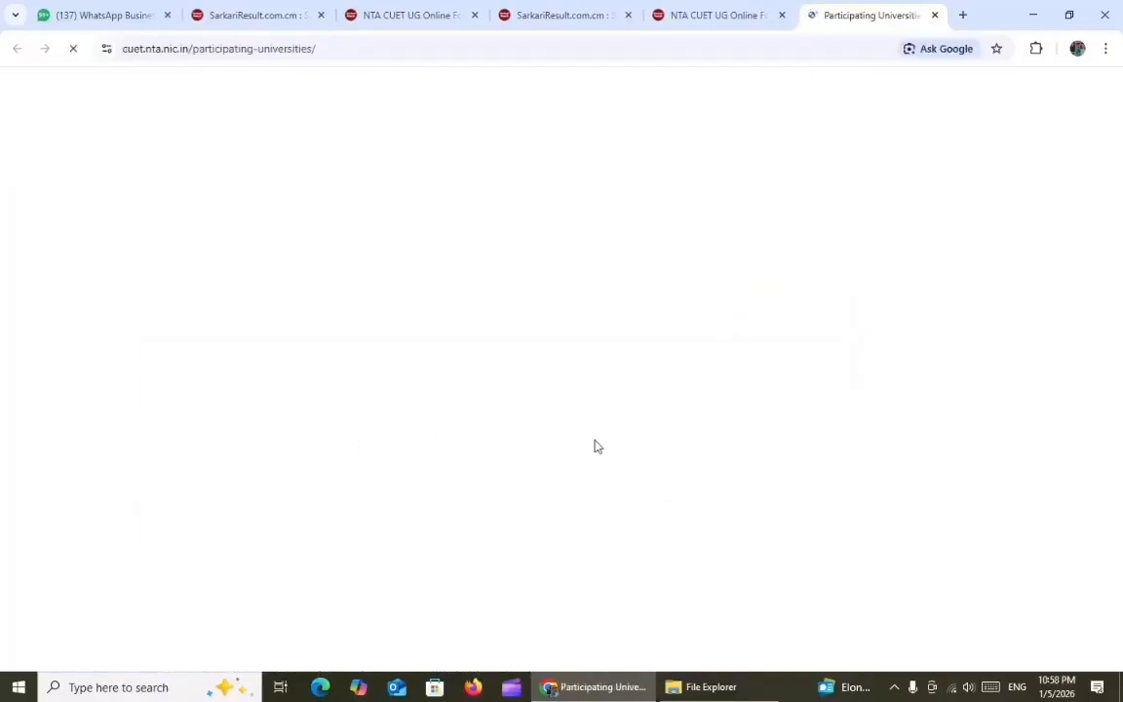
pyautogui.scroll(-2, 597, 446)
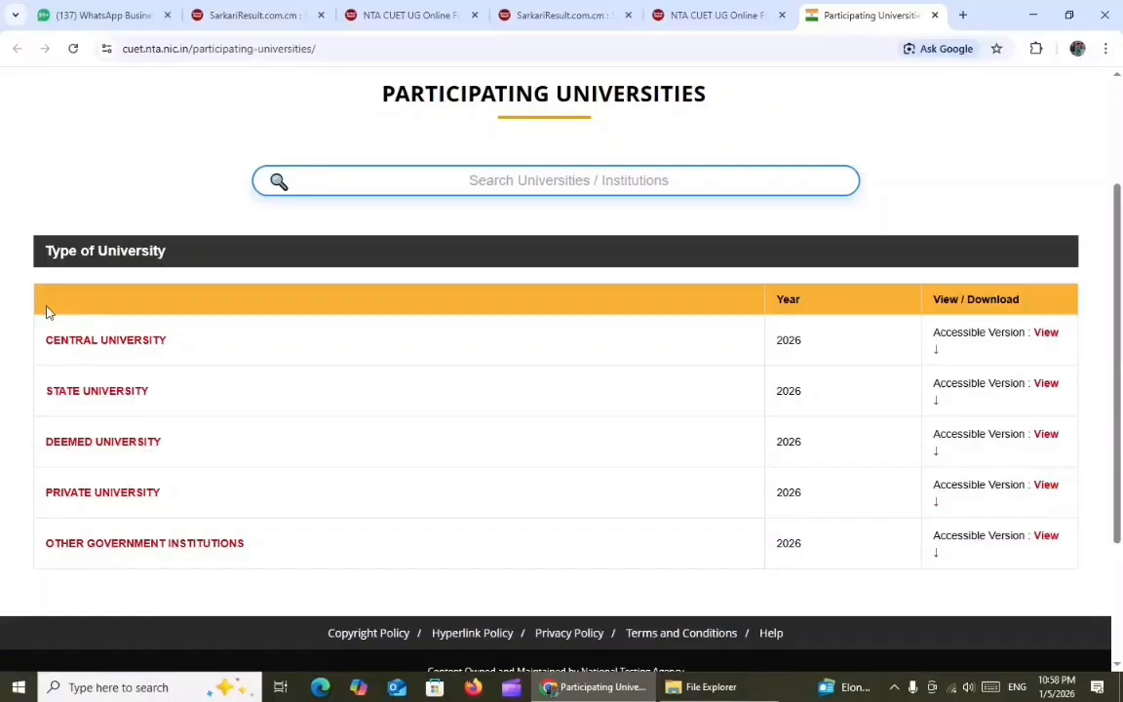
pyautogui.click(97, 343)
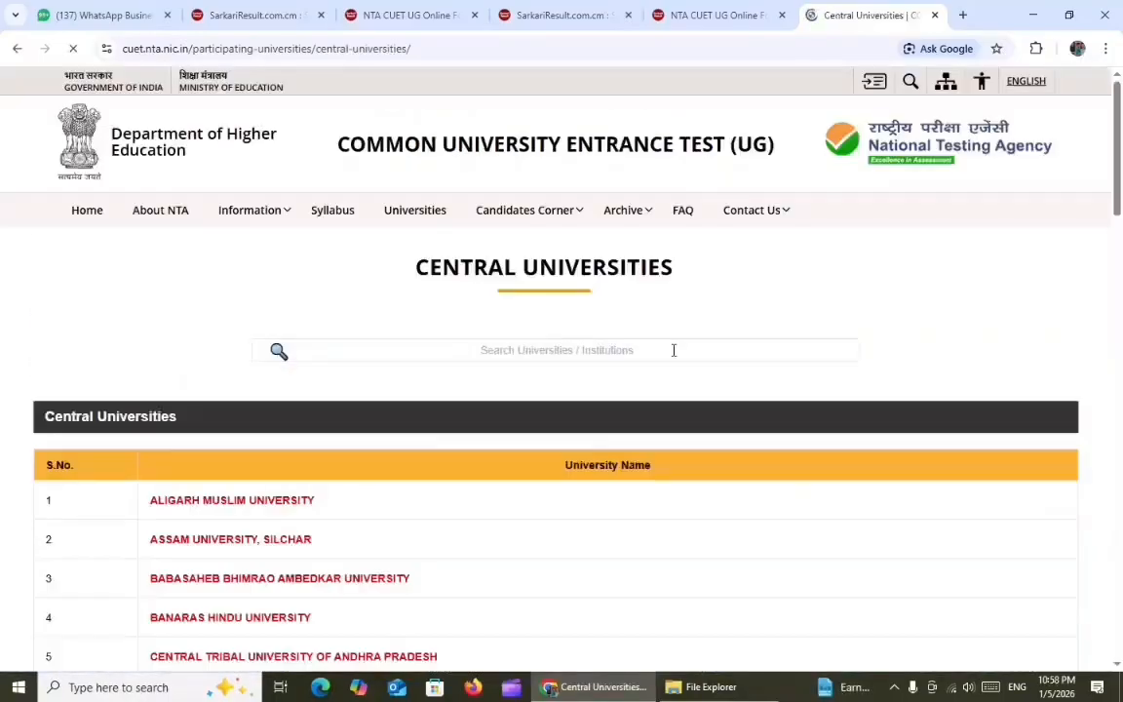
pyautogui.scroll(-6, 602, 376)
pyautogui.scroll(1, 194, 310)
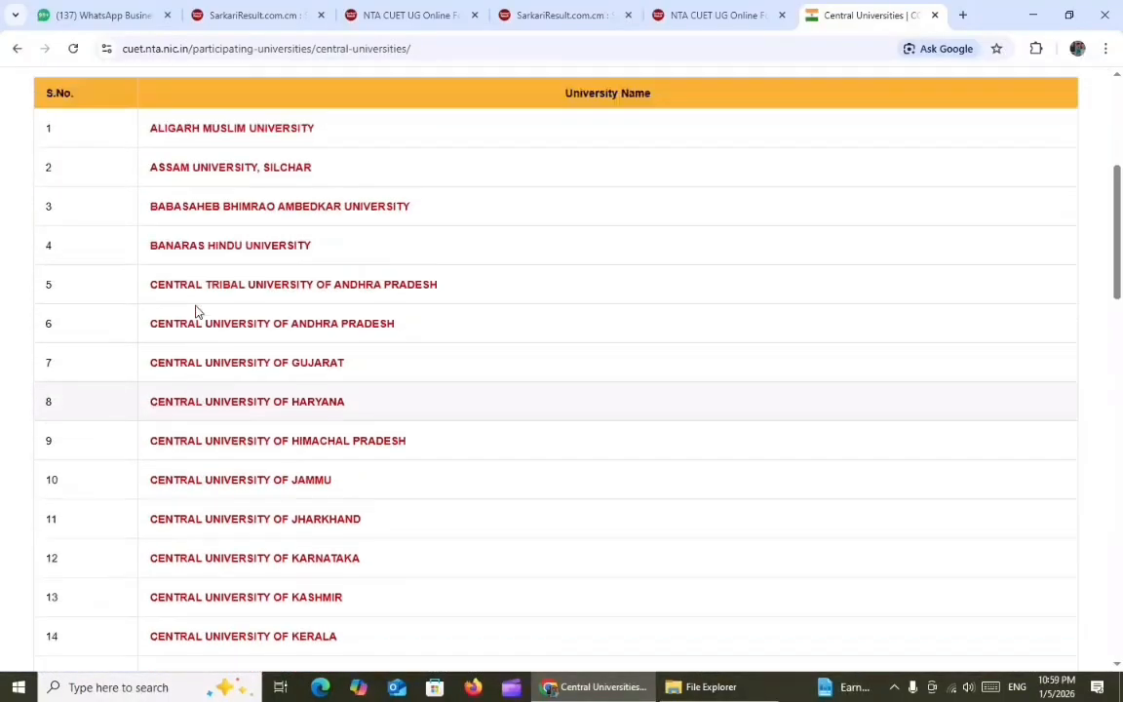
pyautogui.scroll(1, 195, 310)
pyautogui.click(250, 315)
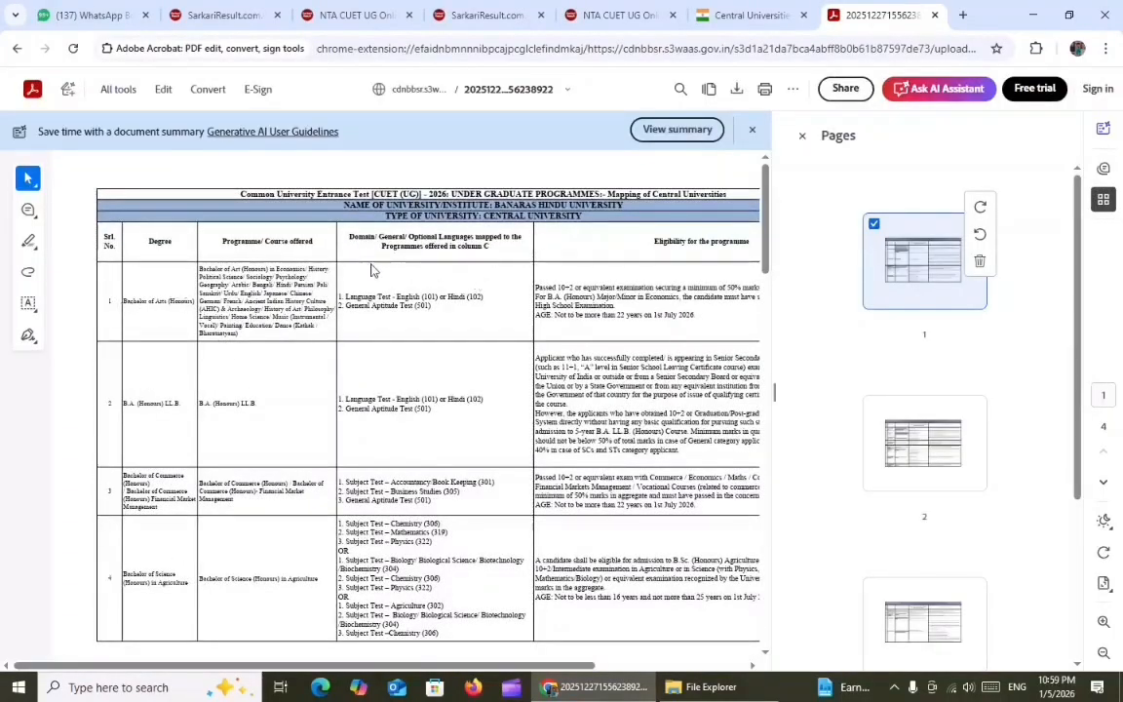
# - Highlight the Language Test and aptitude test entries in row 1 of the BHU table
pyautogui.moveTo(346, 297); pyautogui.dragTo(392, 296)
pyautogui.click(496, 303)
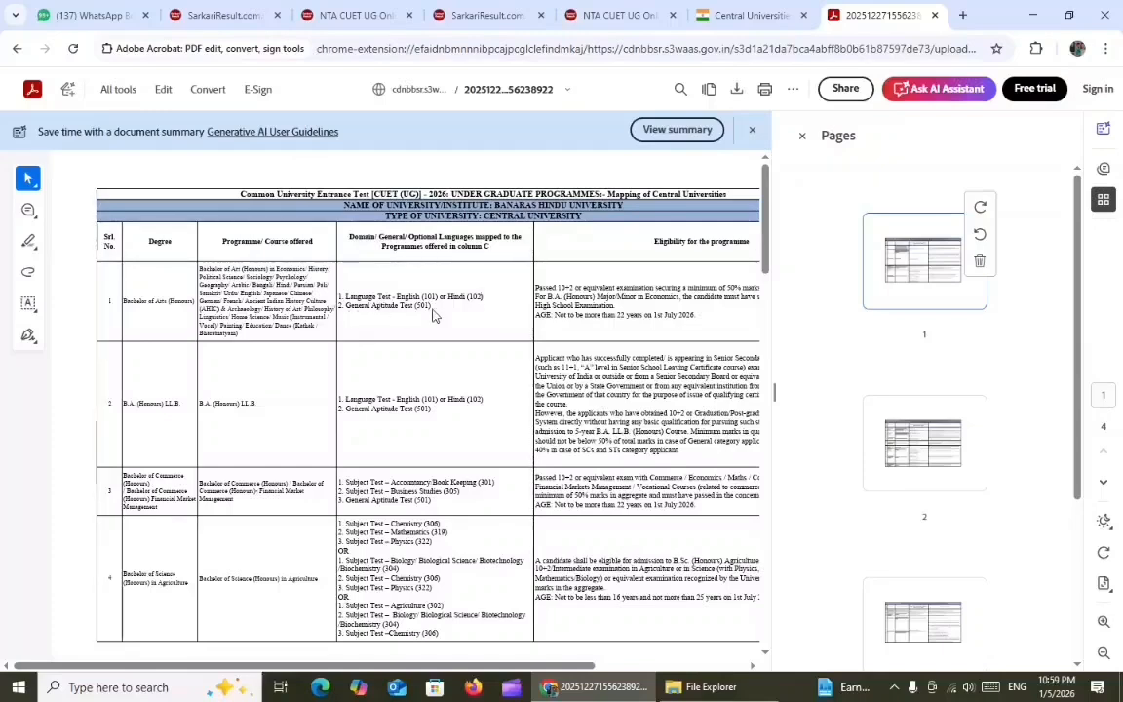
pyautogui.moveTo(429, 305); pyautogui.dragTo(353, 296)
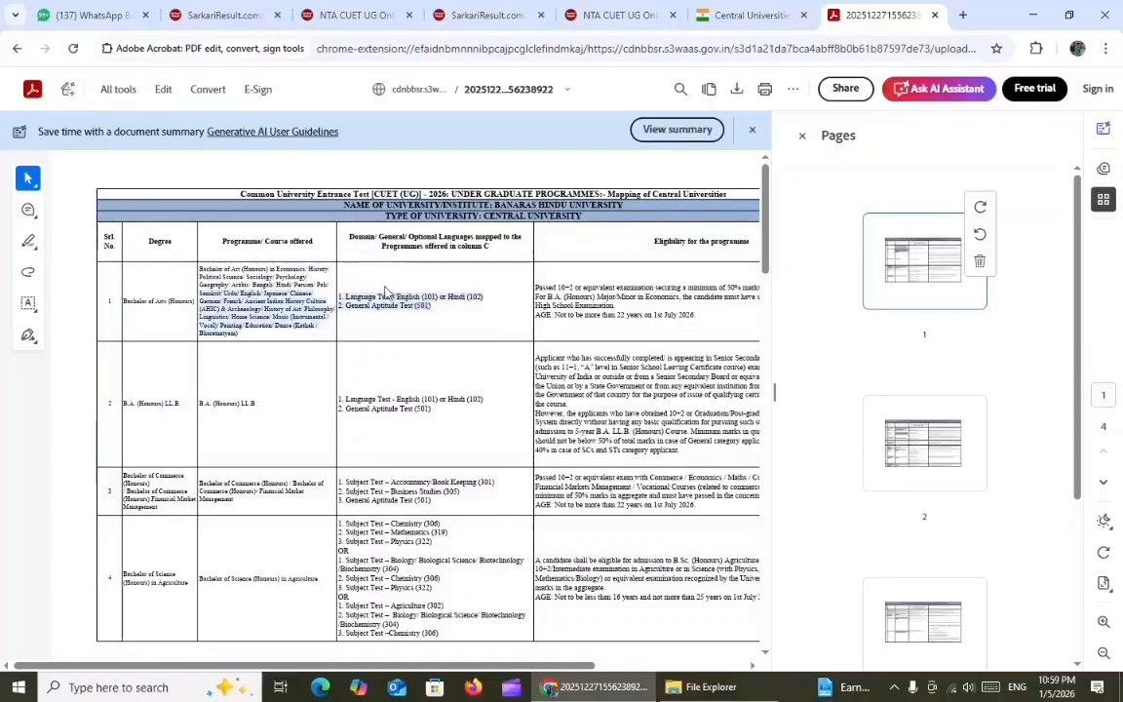
pyautogui.click(449, 309)
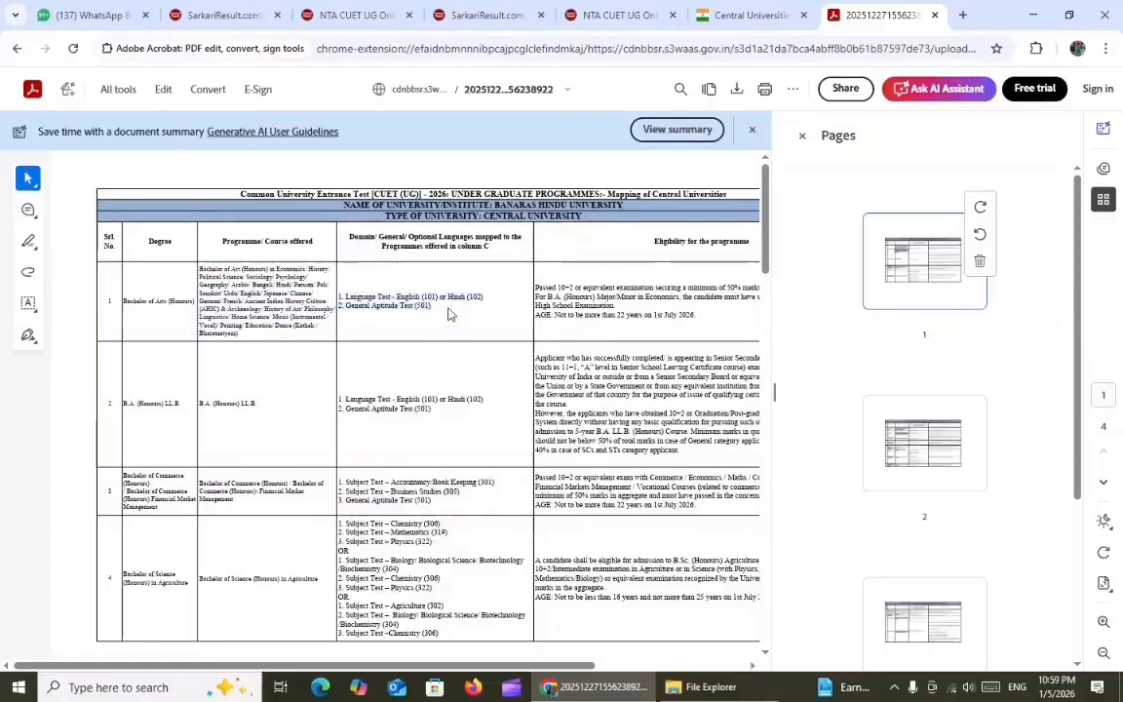
# - Scroll through the remaining PDF pages and return to the SarkariResult article's links table
pyautogui.scroll(-1, 416, 336)
pyautogui.scroll(-2, 417, 336)
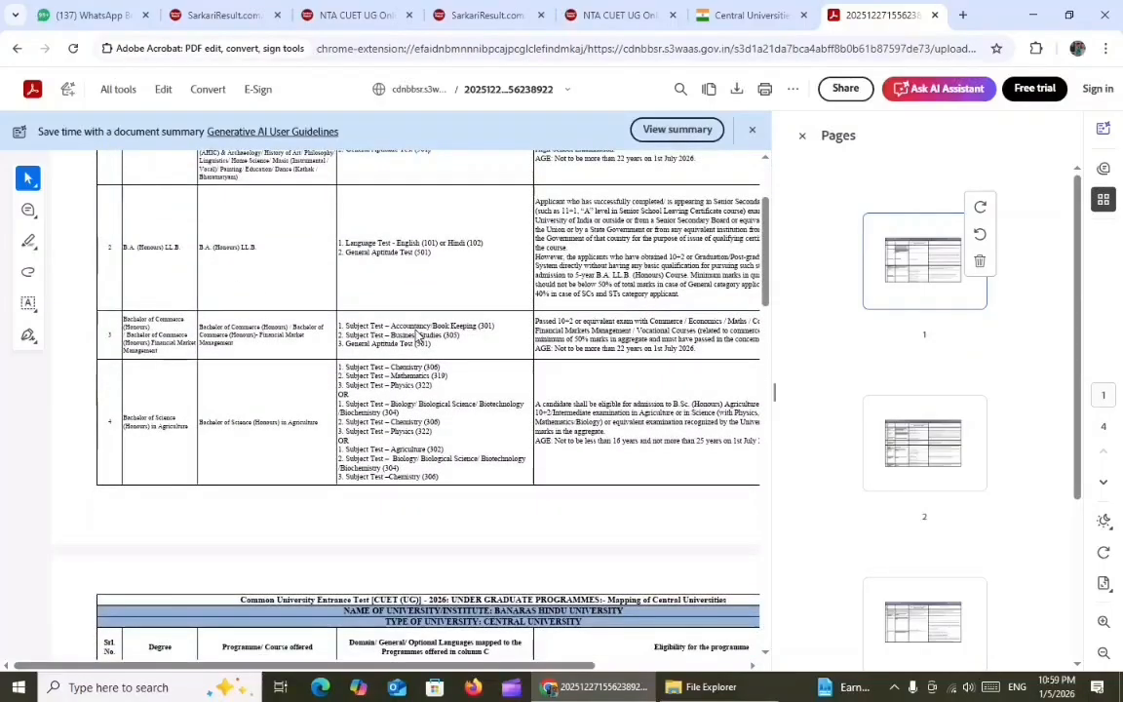
pyautogui.scroll(-5, 417, 335)
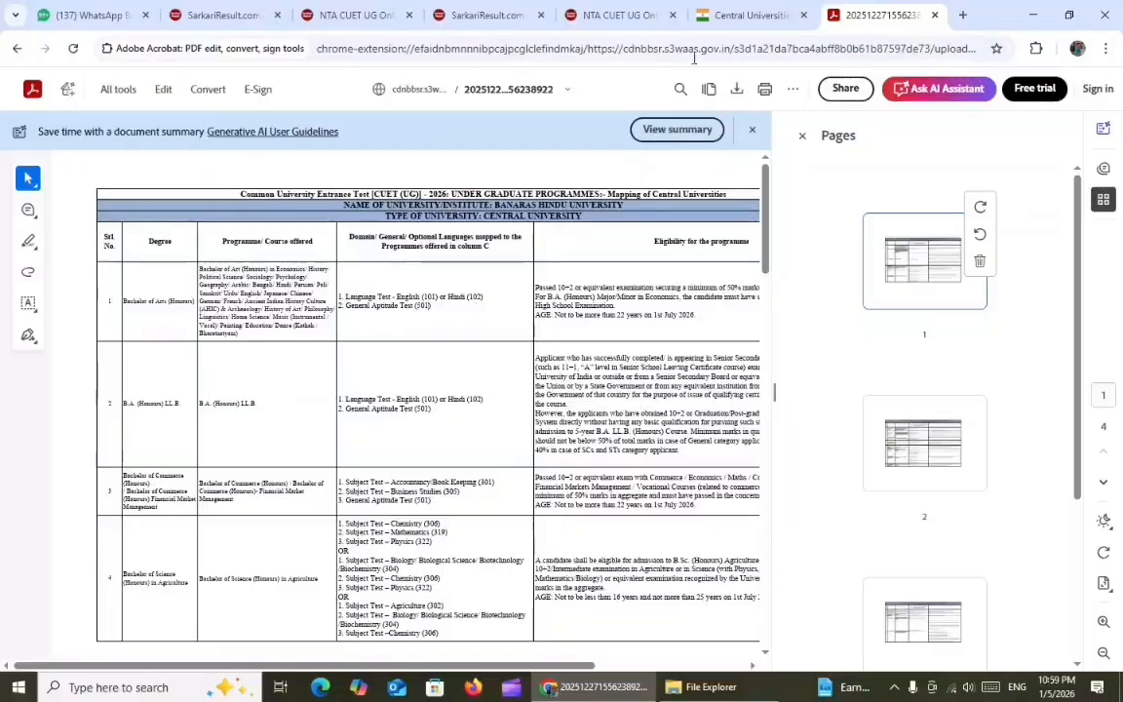
pyautogui.scroll(-2, 556, 277)
pyautogui.scroll(-2, 551, 286)
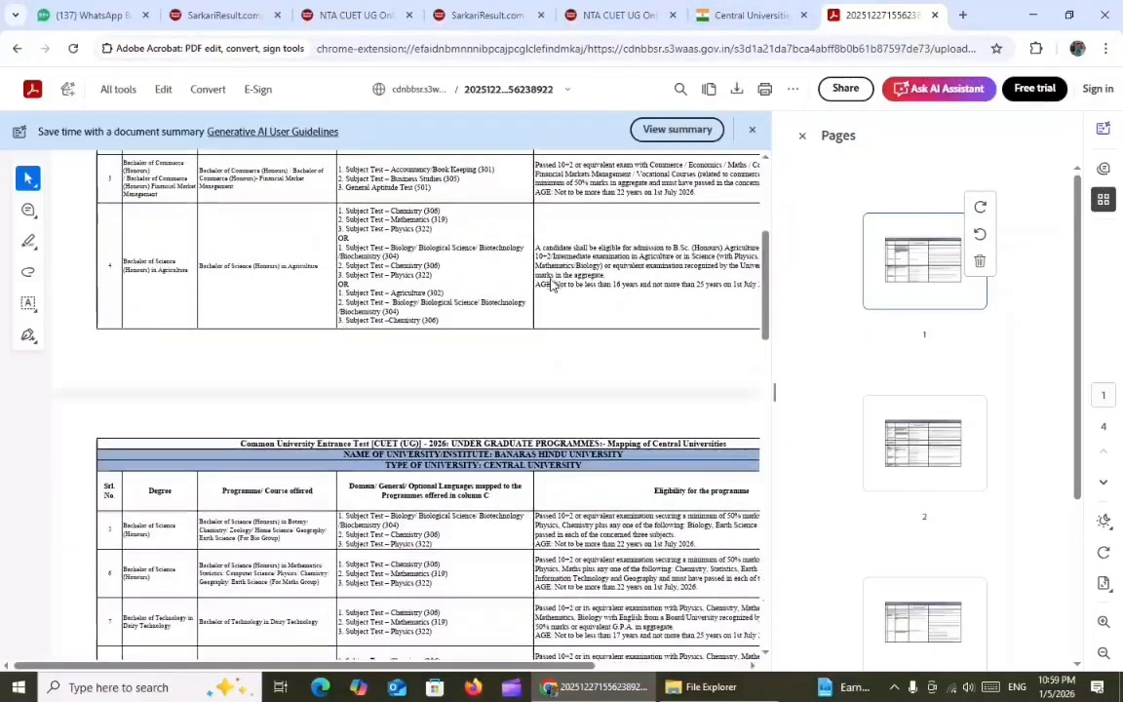
pyautogui.hotkey('ctrl', 'shift', 'Tab')
pyautogui.hotkey('ctrl', 'shift', 'Tab')
pyautogui.click(584, 385)
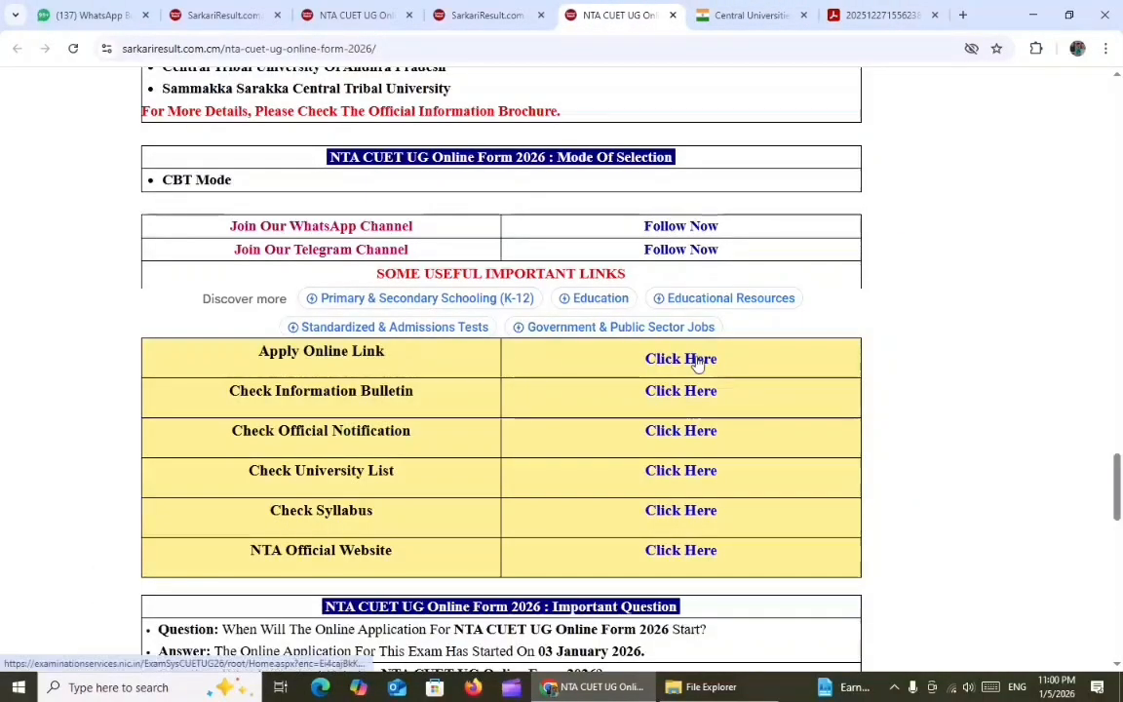
# - Open the official CUET UG portal, check the 400 and 375 additional-subject fees, then return to it
pyautogui.click(686, 359)
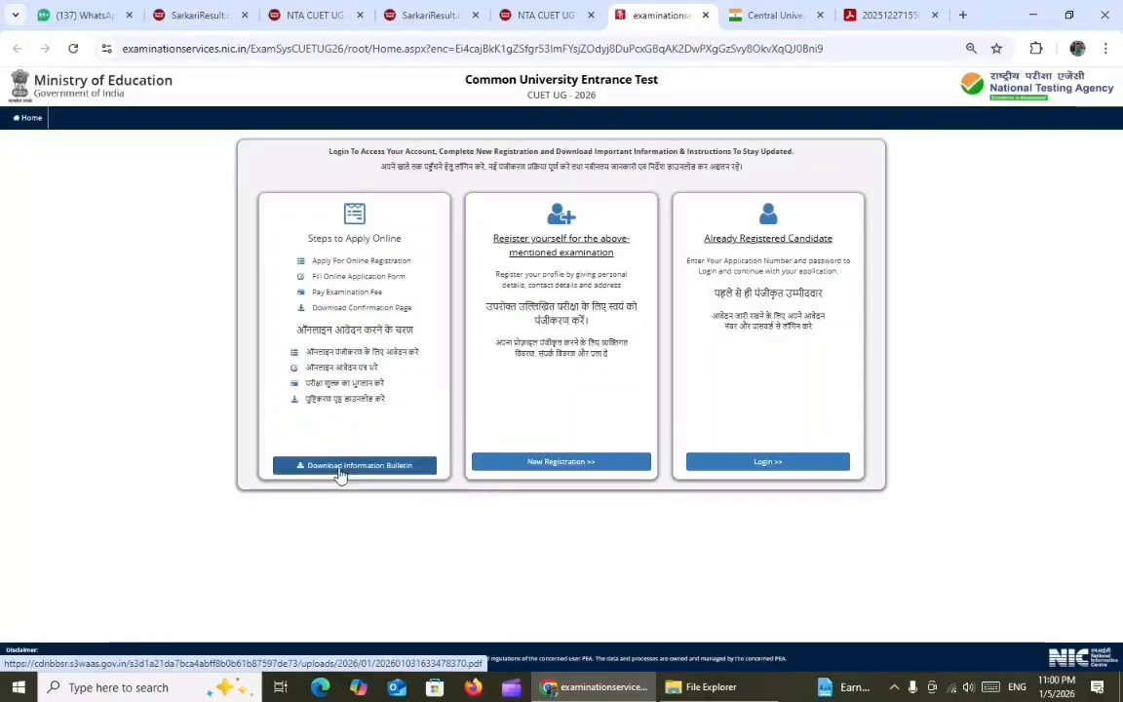
pyautogui.click(541, 14)
pyautogui.scroll(12, 381, 506)
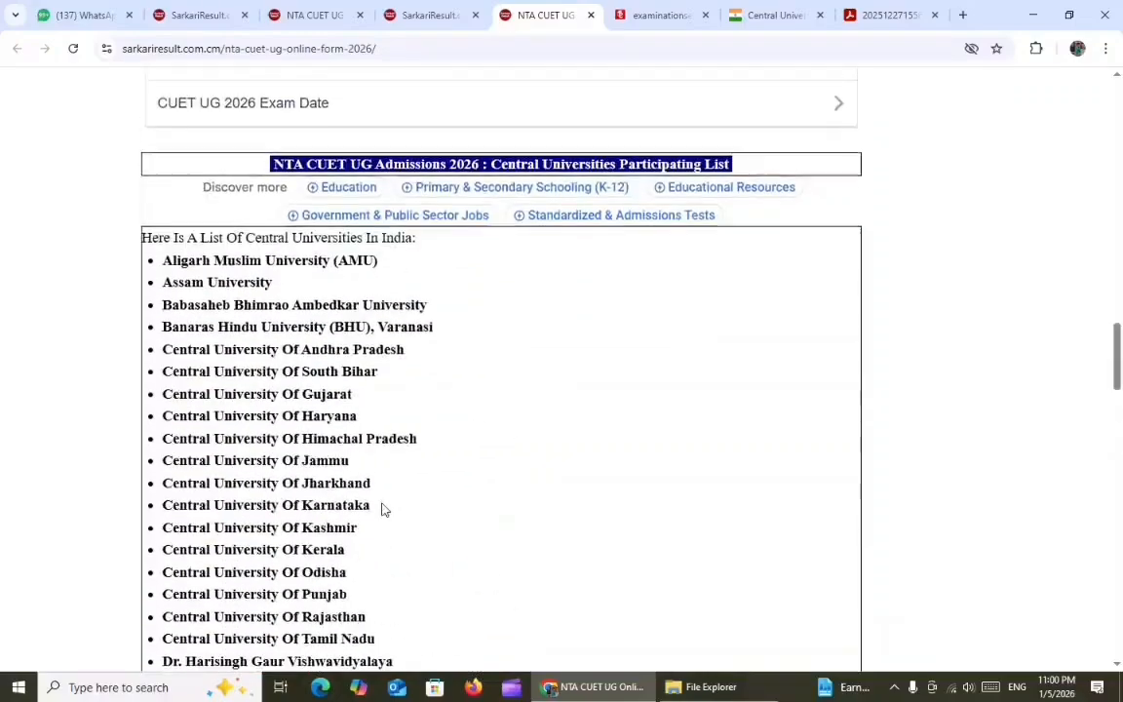
pyautogui.scroll(10, 381, 506)
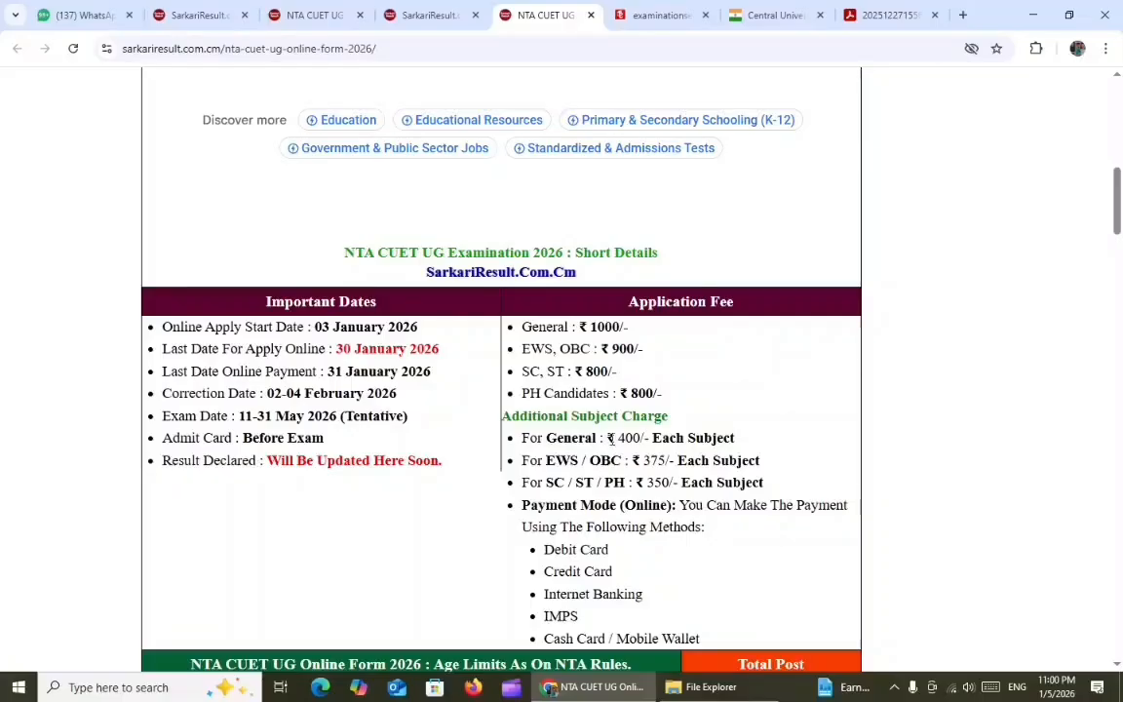
pyautogui.moveTo(616, 439); pyautogui.dragTo(646, 438)
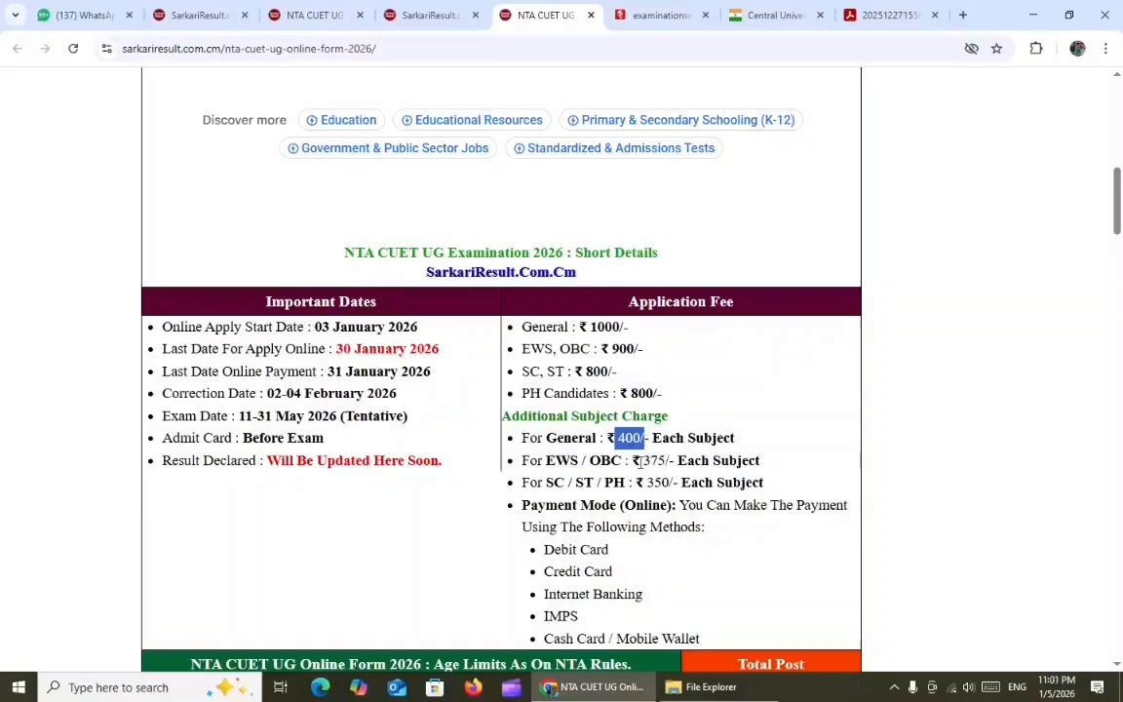
pyautogui.moveTo(642, 460); pyautogui.dragTo(666, 461)
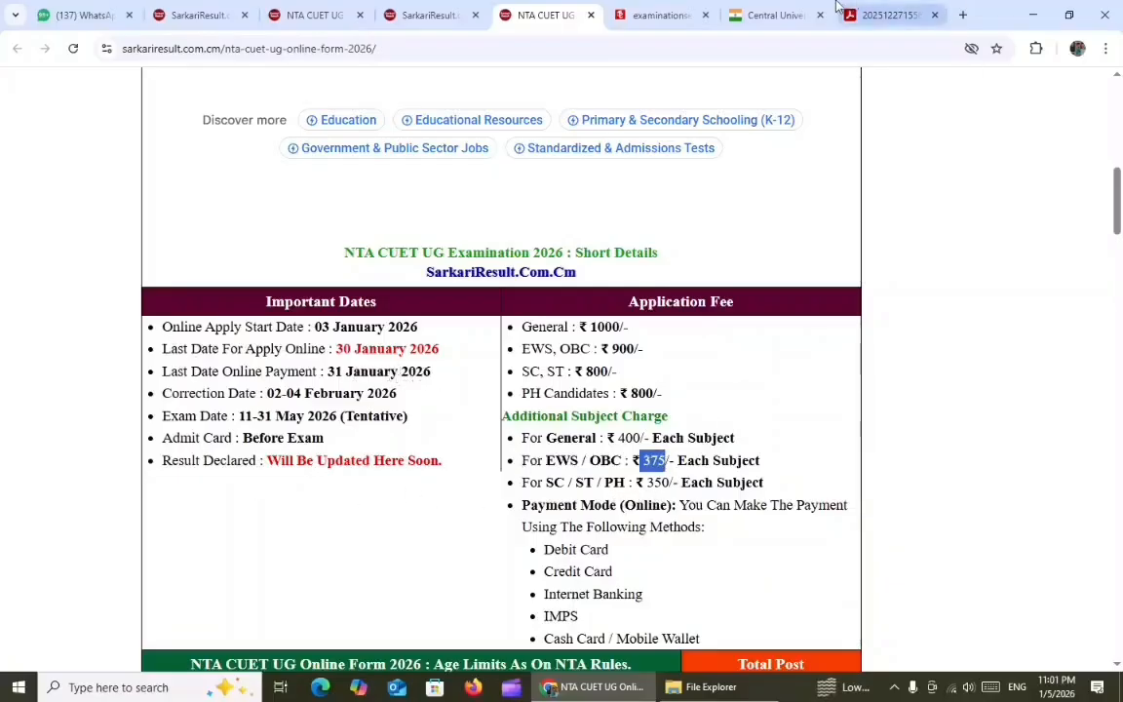
pyautogui.click(628, 8)
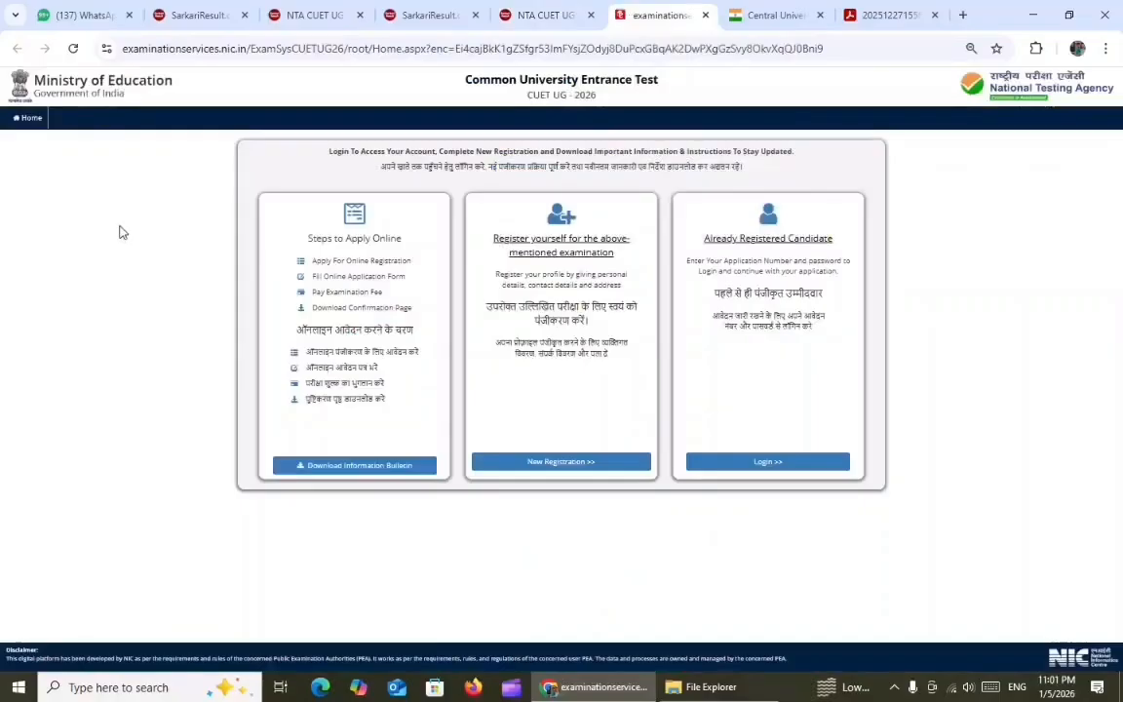
# - Start a new registration, accept the instructions consent declaration, and proceed to the registration form
pyautogui.click(553, 463)
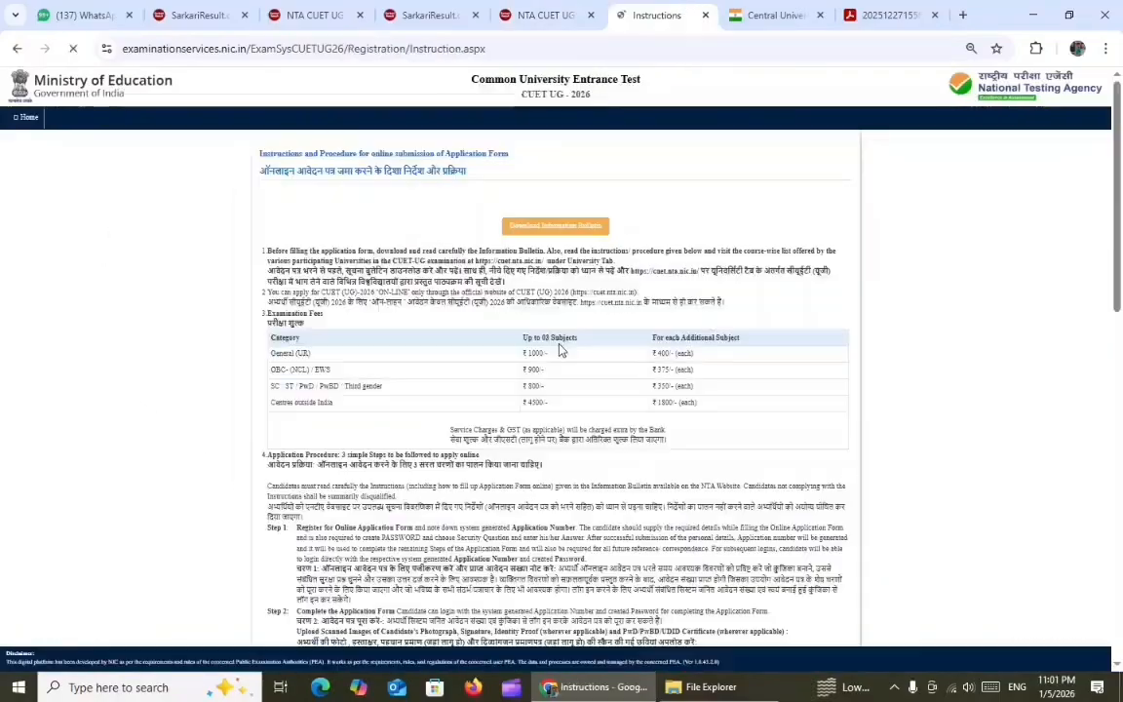
pyautogui.scroll(-5, 503, 309)
pyautogui.scroll(-10, 523, 365)
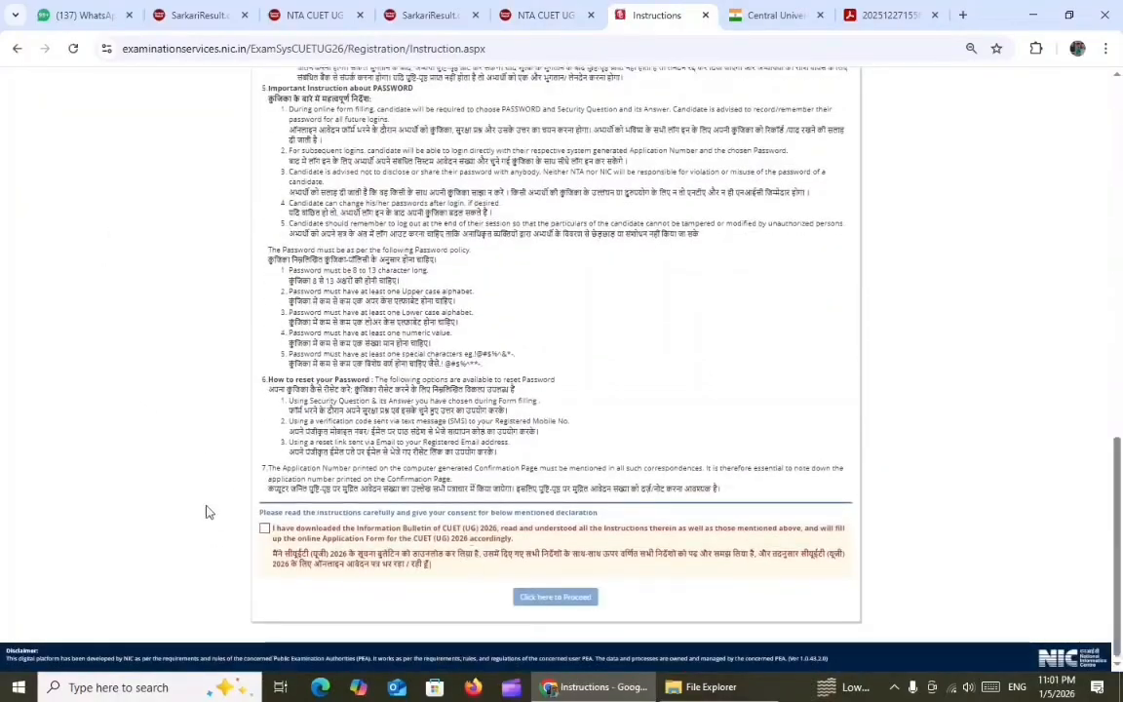
pyautogui.click(267, 529)
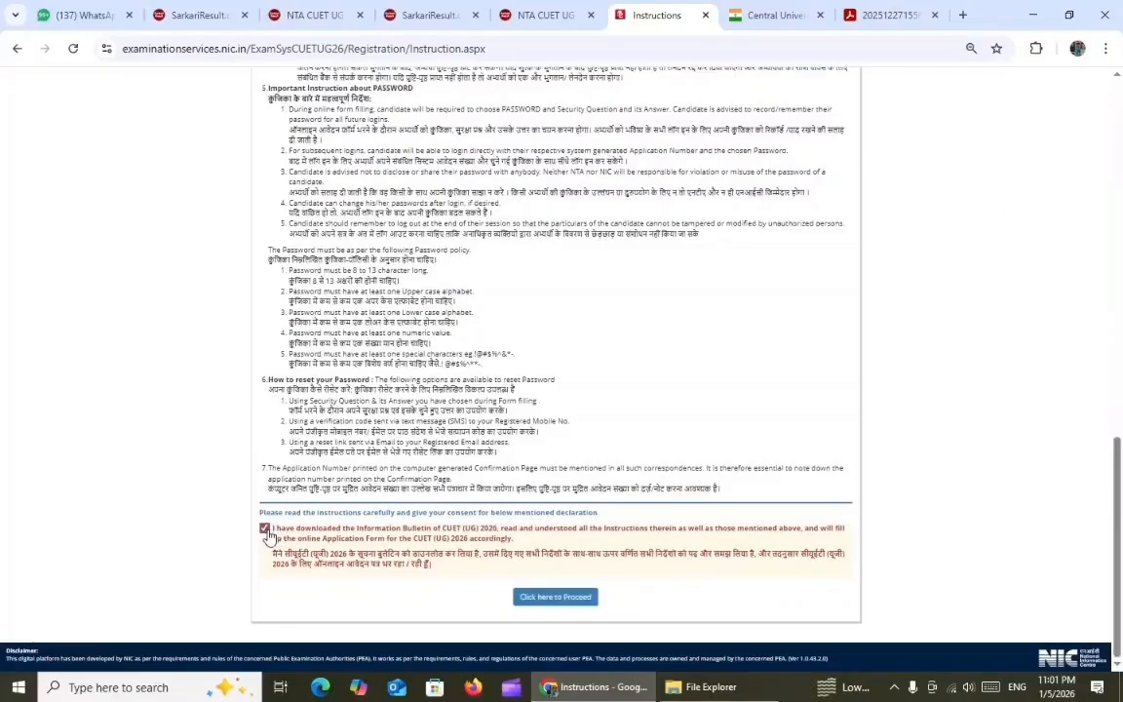
pyautogui.click(572, 601)
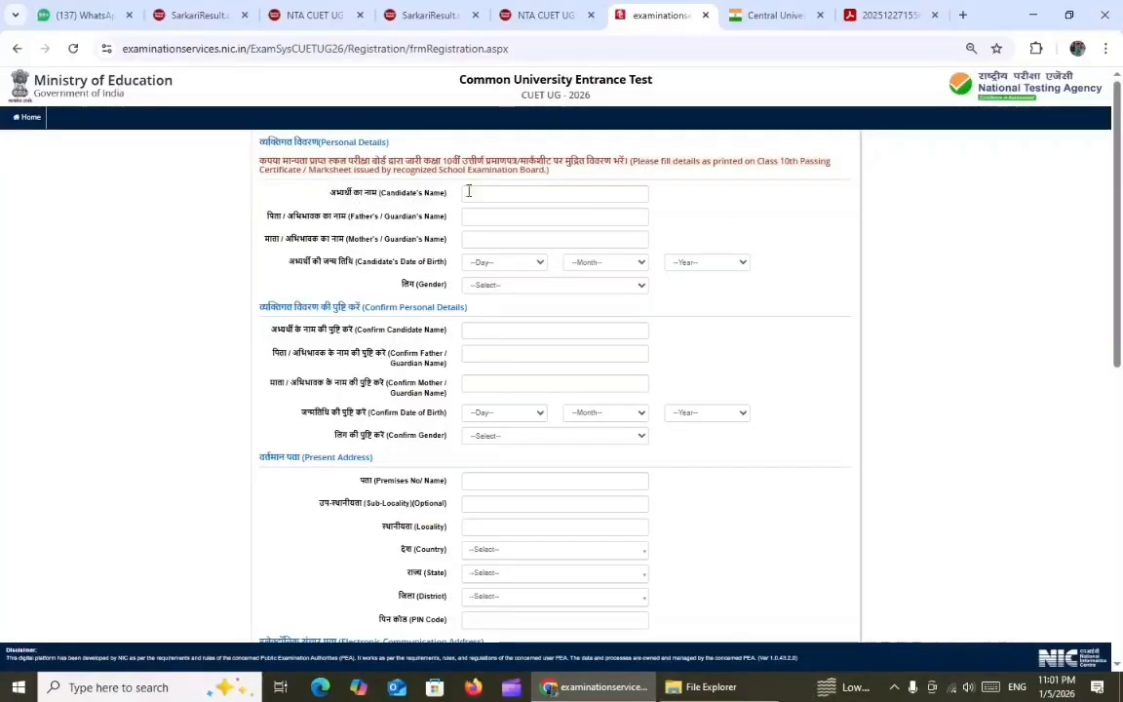
pyautogui.click(544, 193)
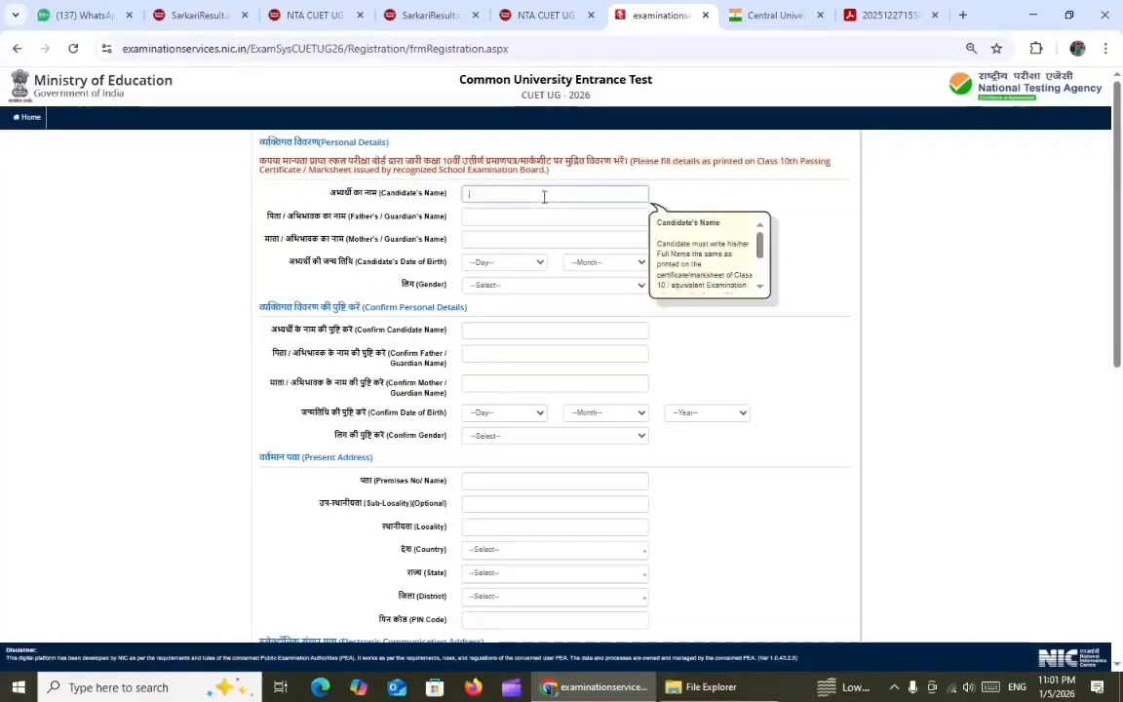
pyautogui.click(507, 215)
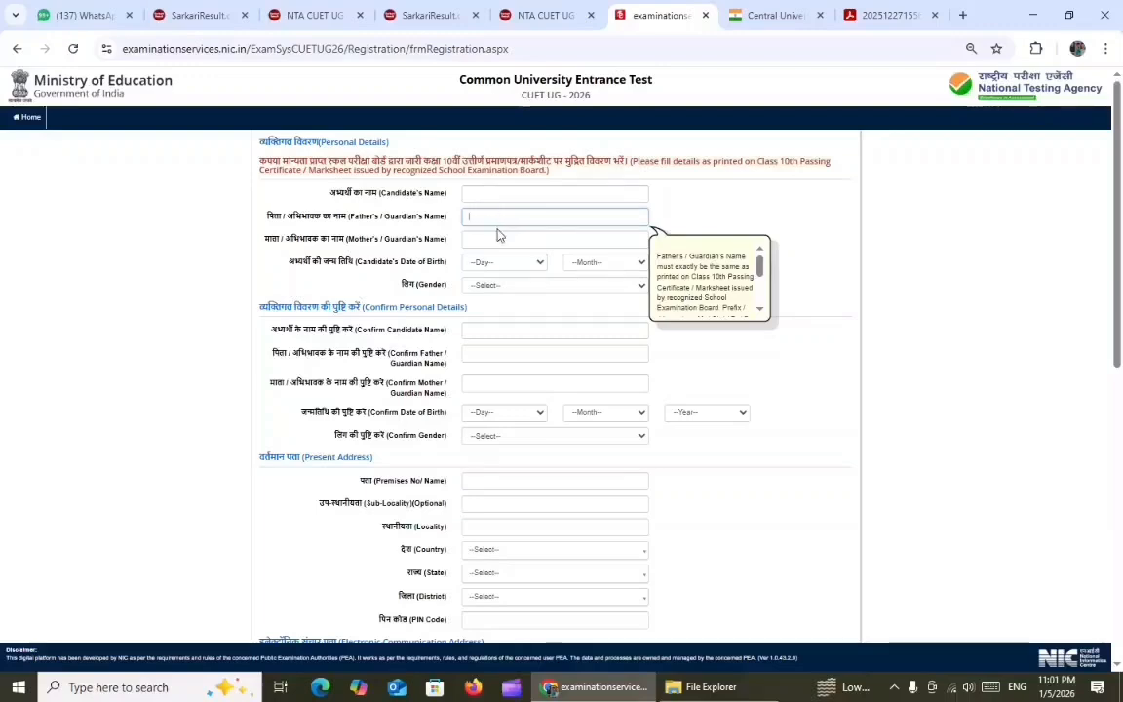
pyautogui.click(531, 261)
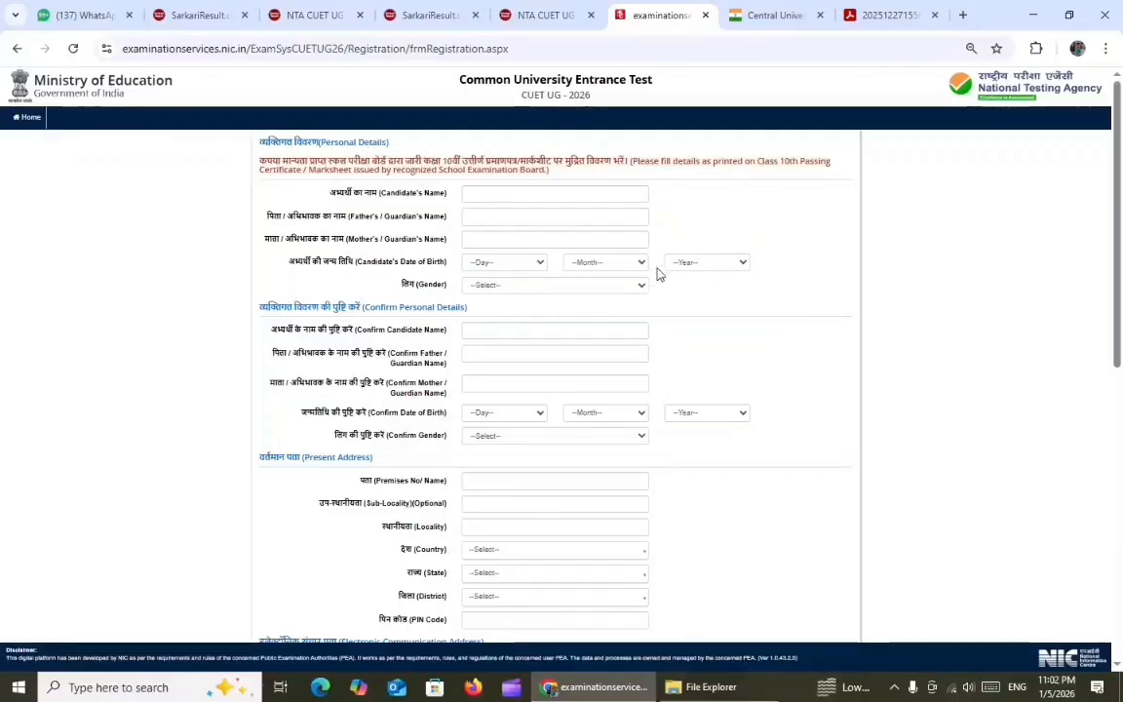
pyautogui.click(516, 285)
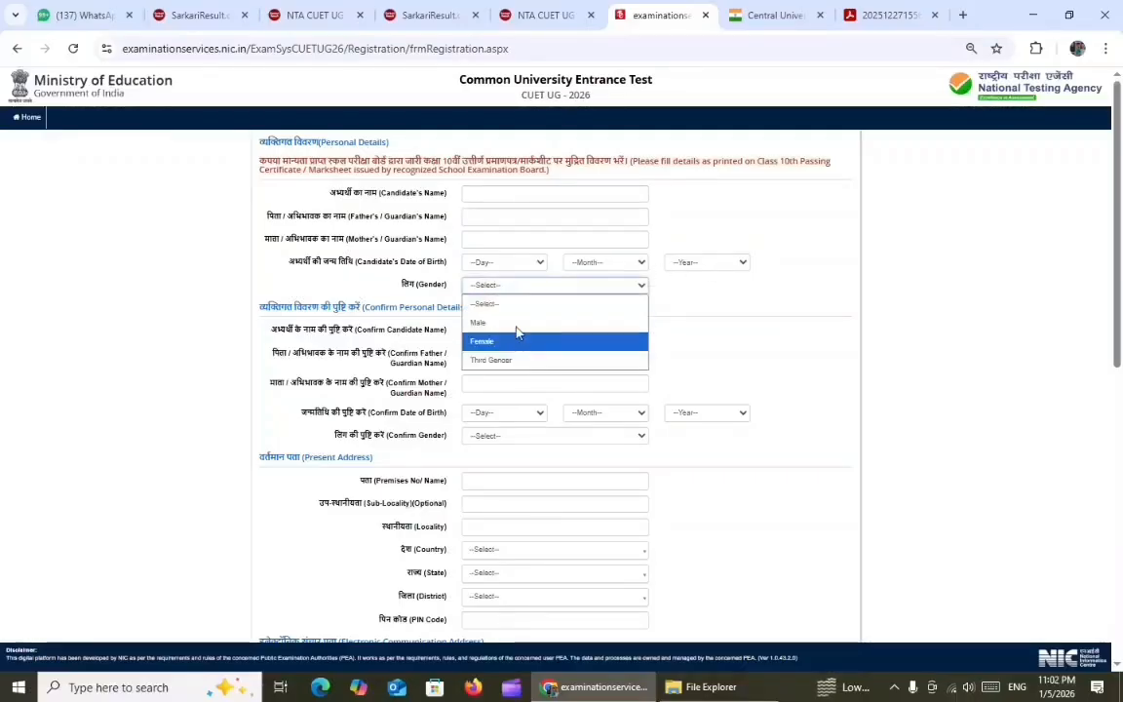
pyautogui.click(345, 310)
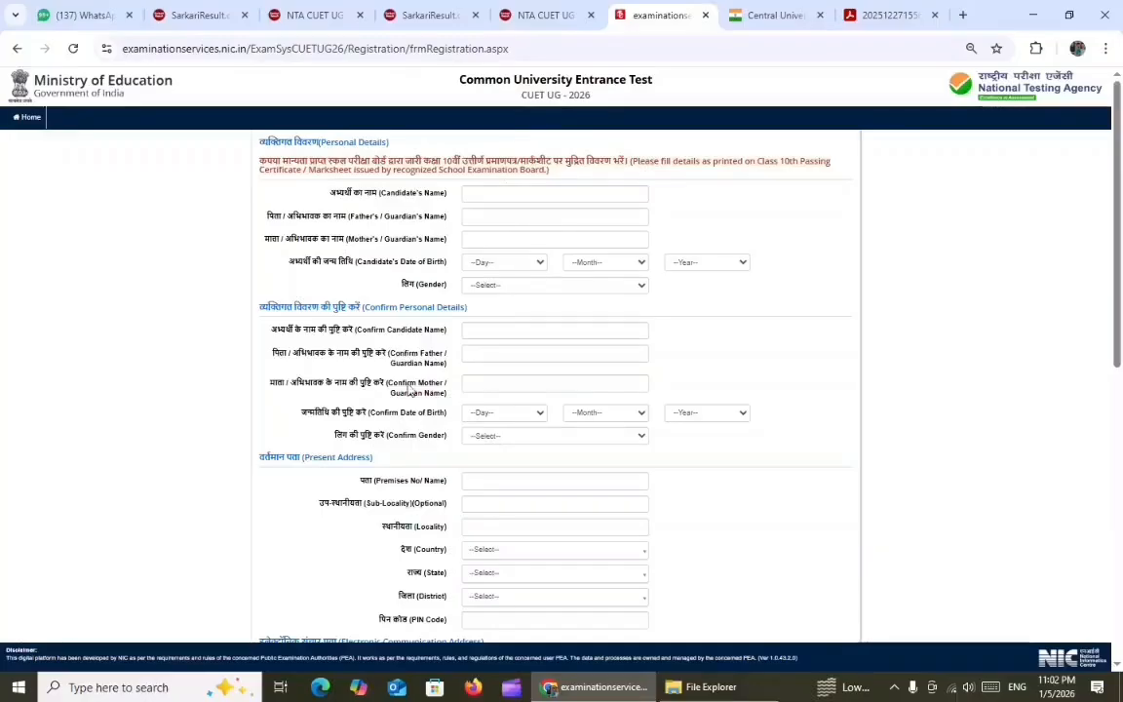
pyautogui.scroll(-2, 383, 394)
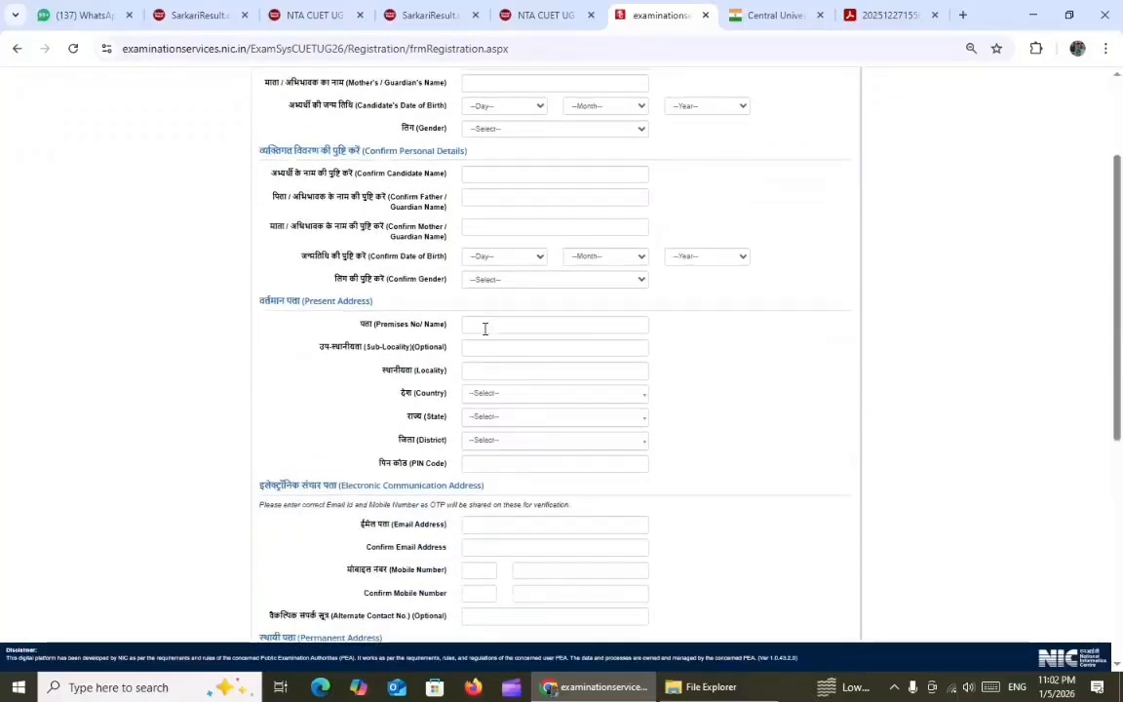
pyautogui.scroll(-2, 541, 363)
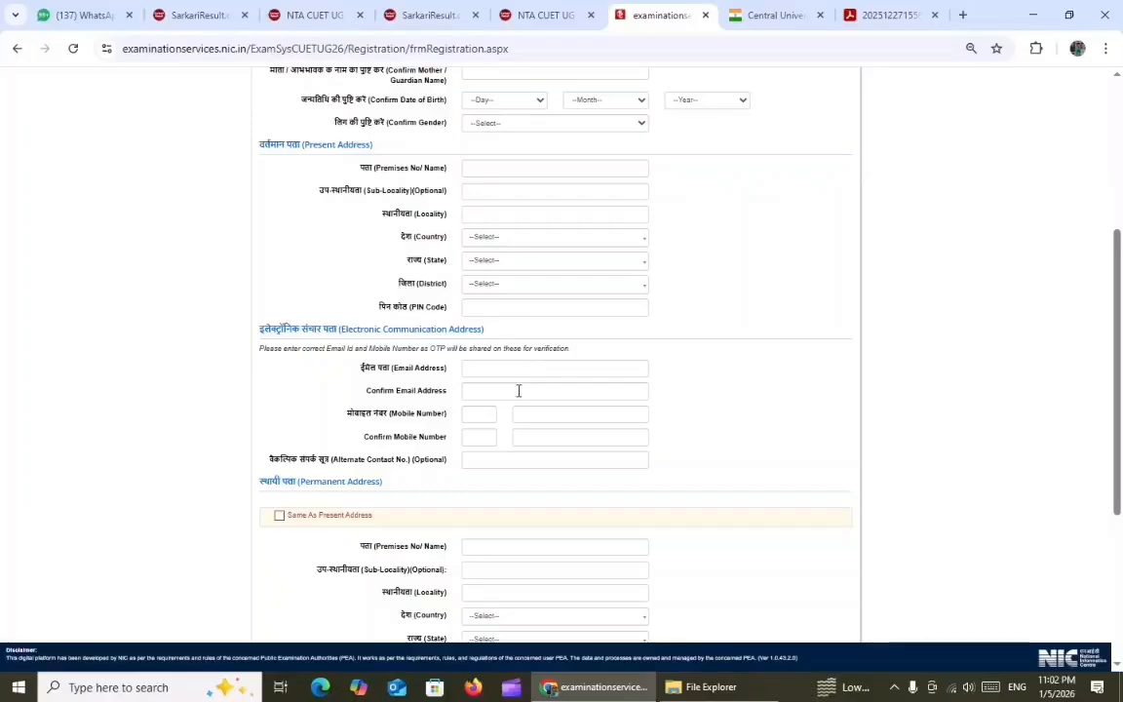
pyautogui.click(518, 390)
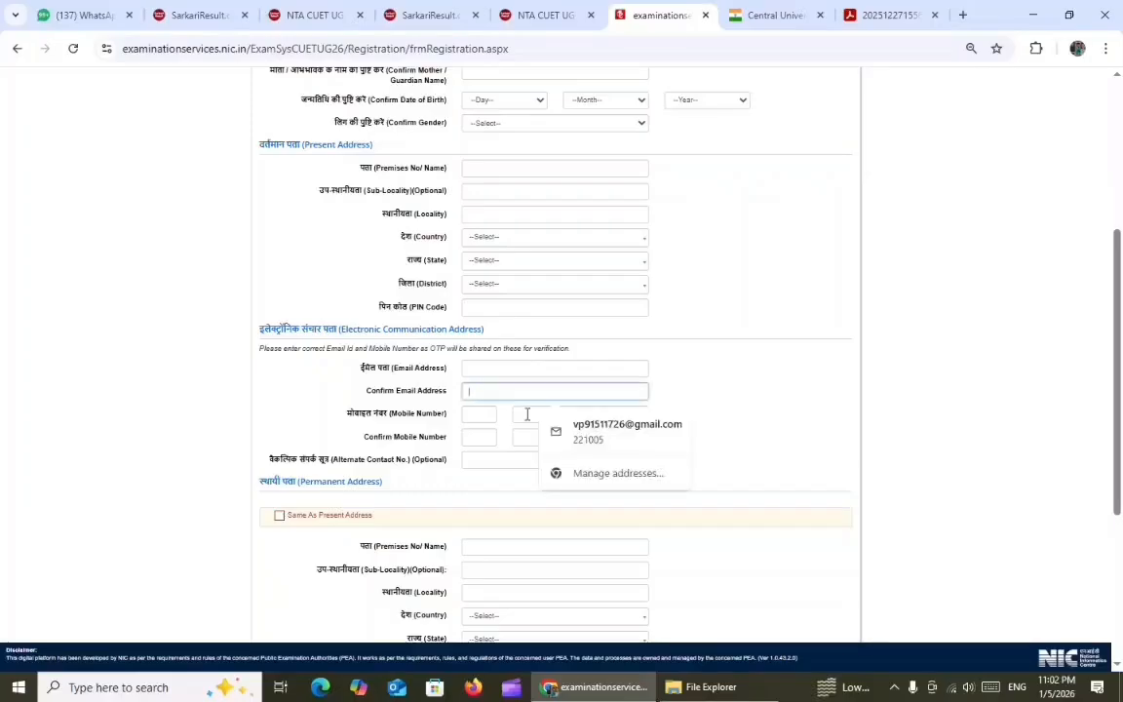
pyautogui.click(526, 413)
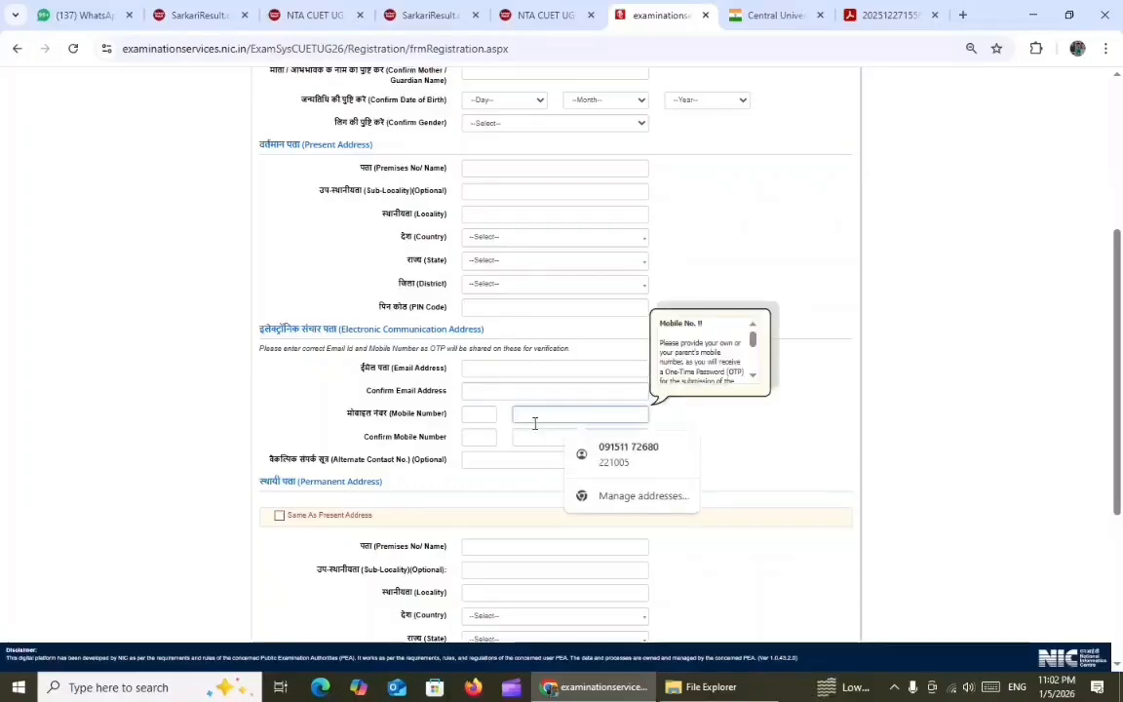
pyautogui.click(531, 437)
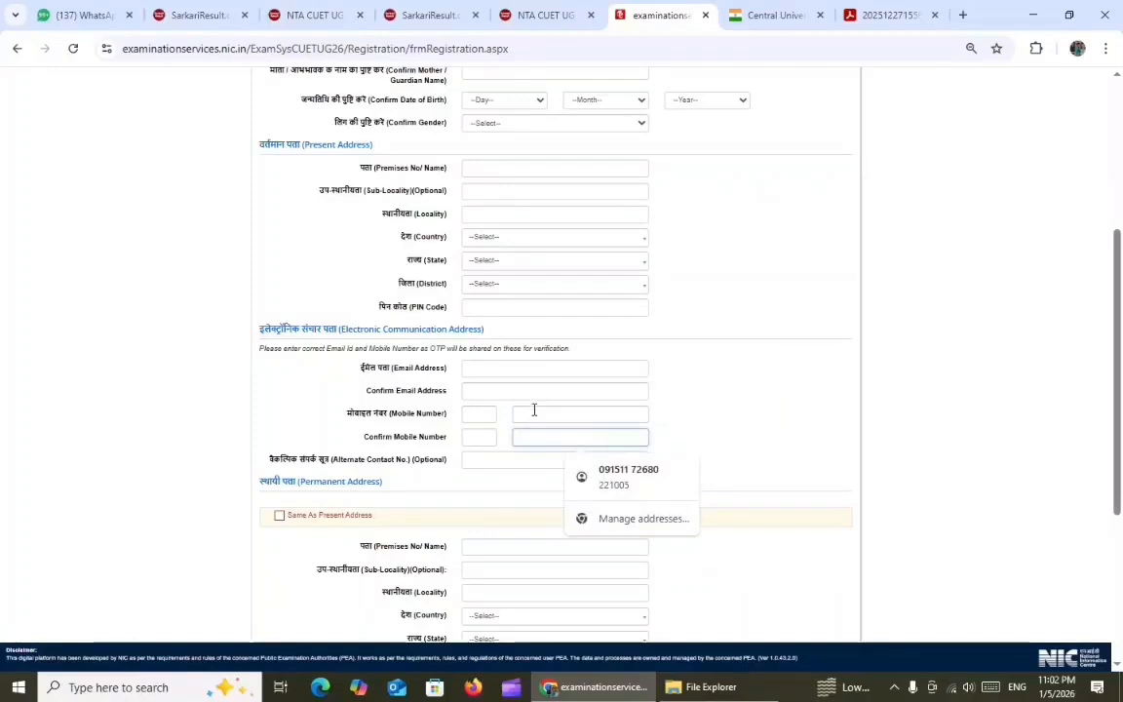
pyautogui.click(533, 411)
pyautogui.scroll(-1, 527, 434)
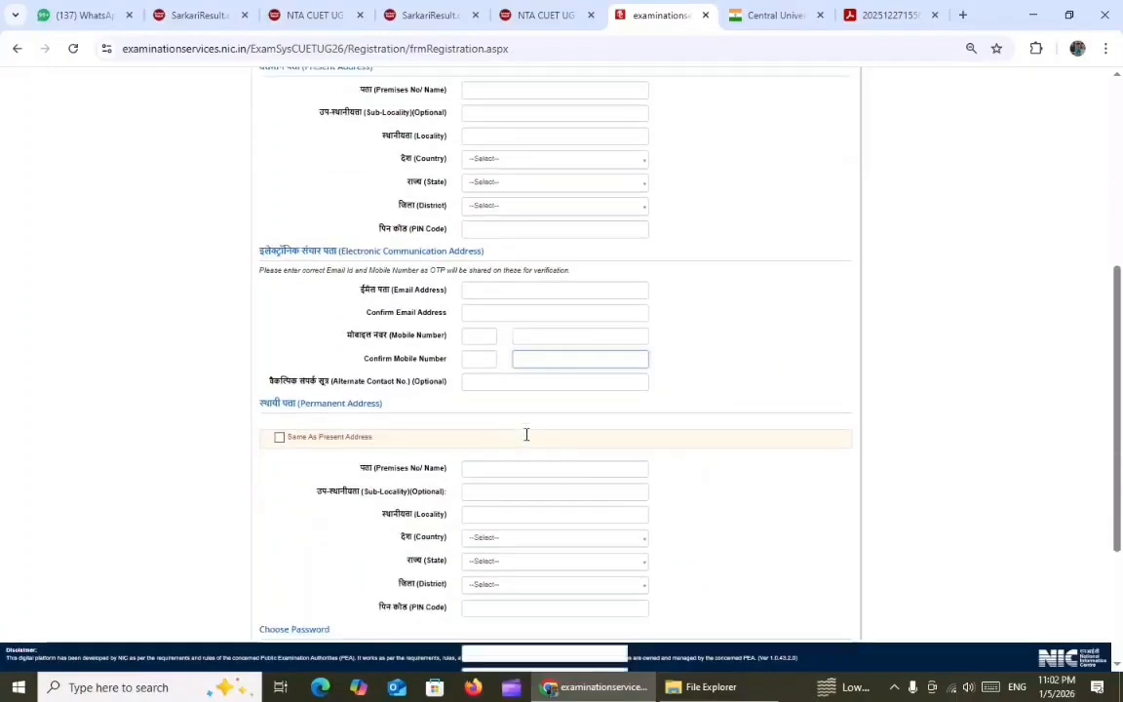
pyautogui.click(485, 381)
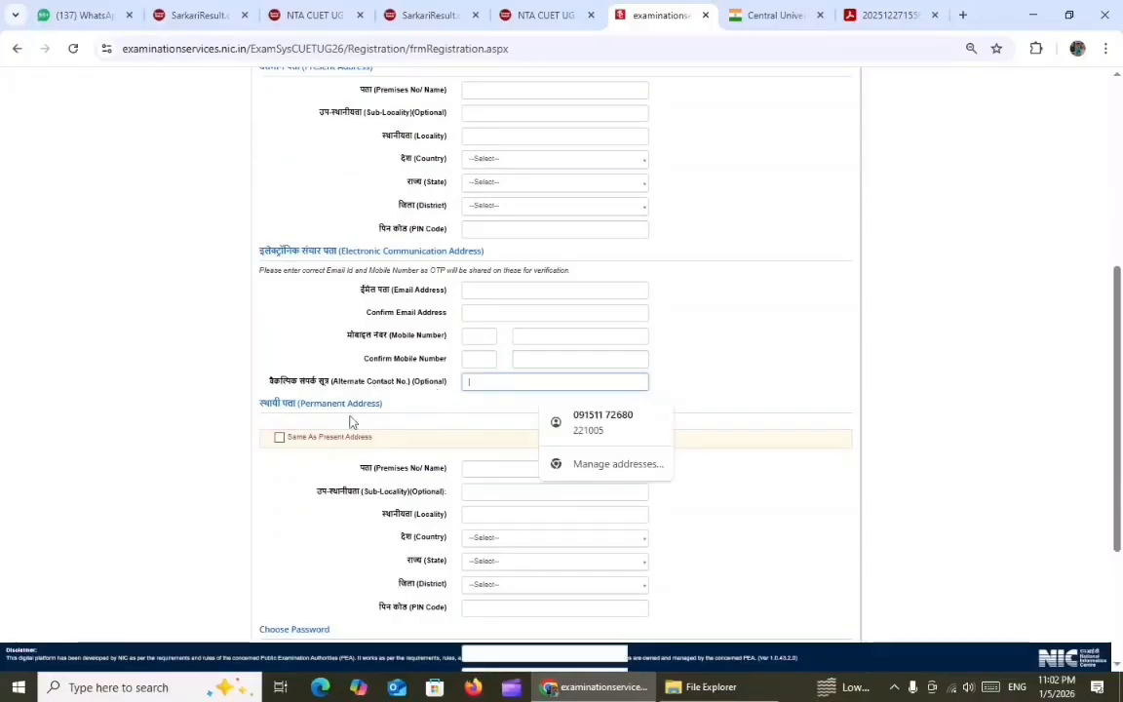
pyautogui.scroll(-1, 352, 421)
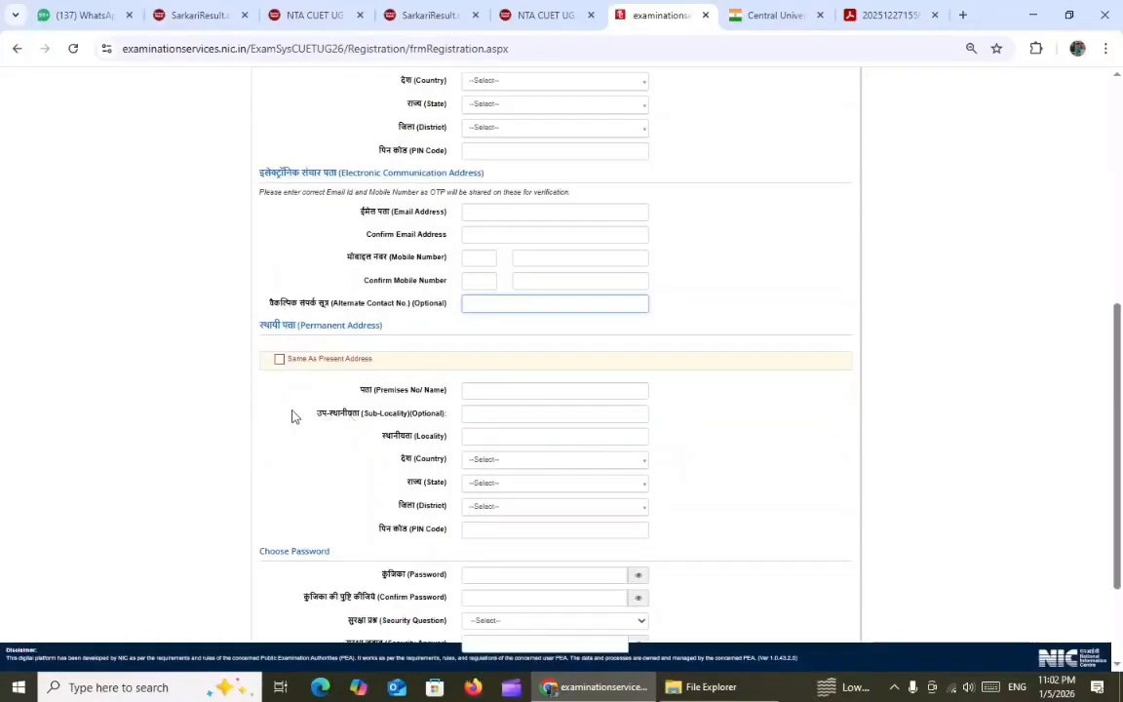
pyautogui.click(280, 360)
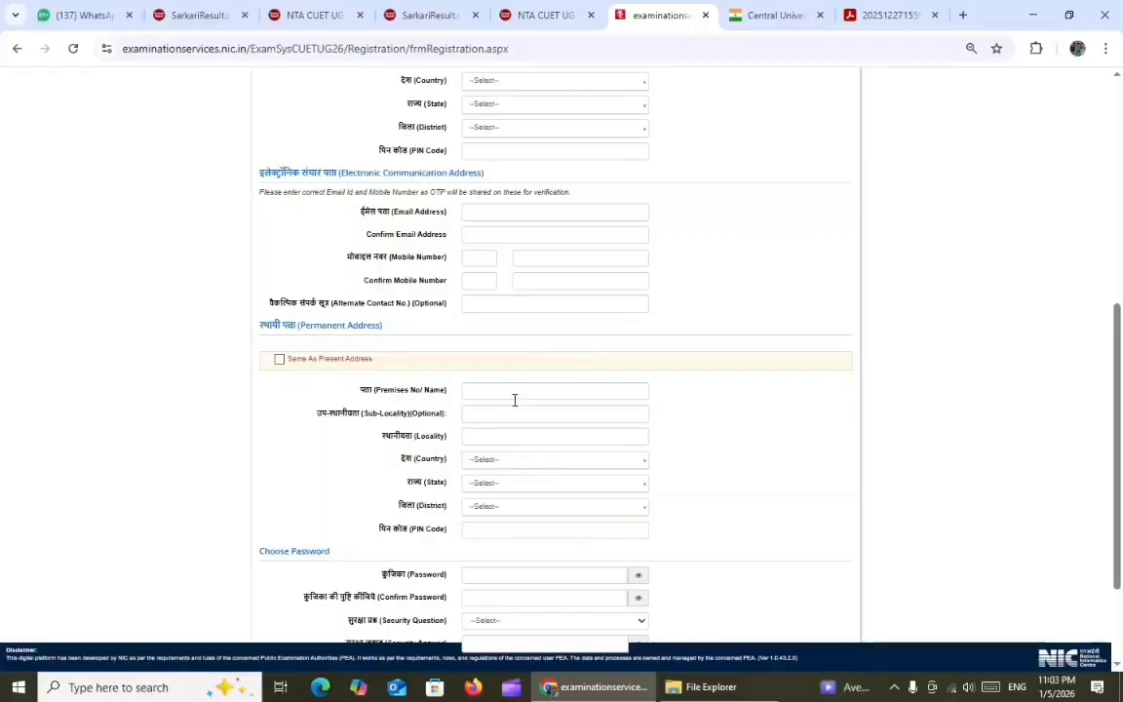
pyautogui.scroll(3, 497, 405)
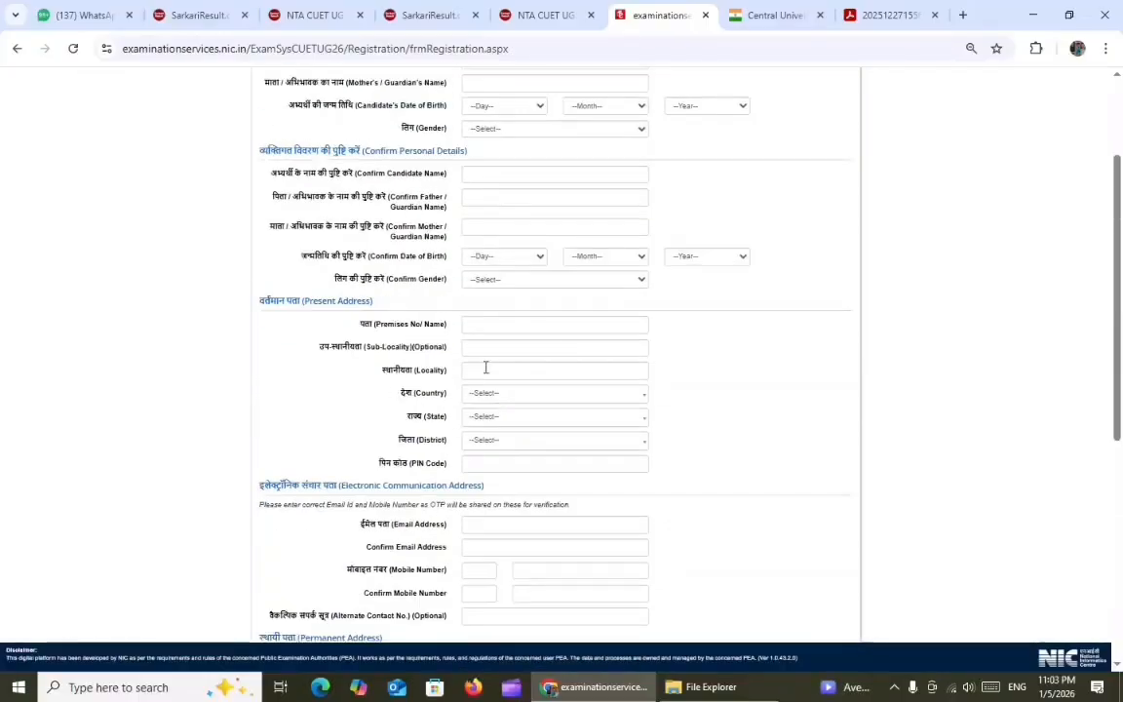
pyautogui.scroll(-4, 527, 373)
pyautogui.scroll(-1, 522, 377)
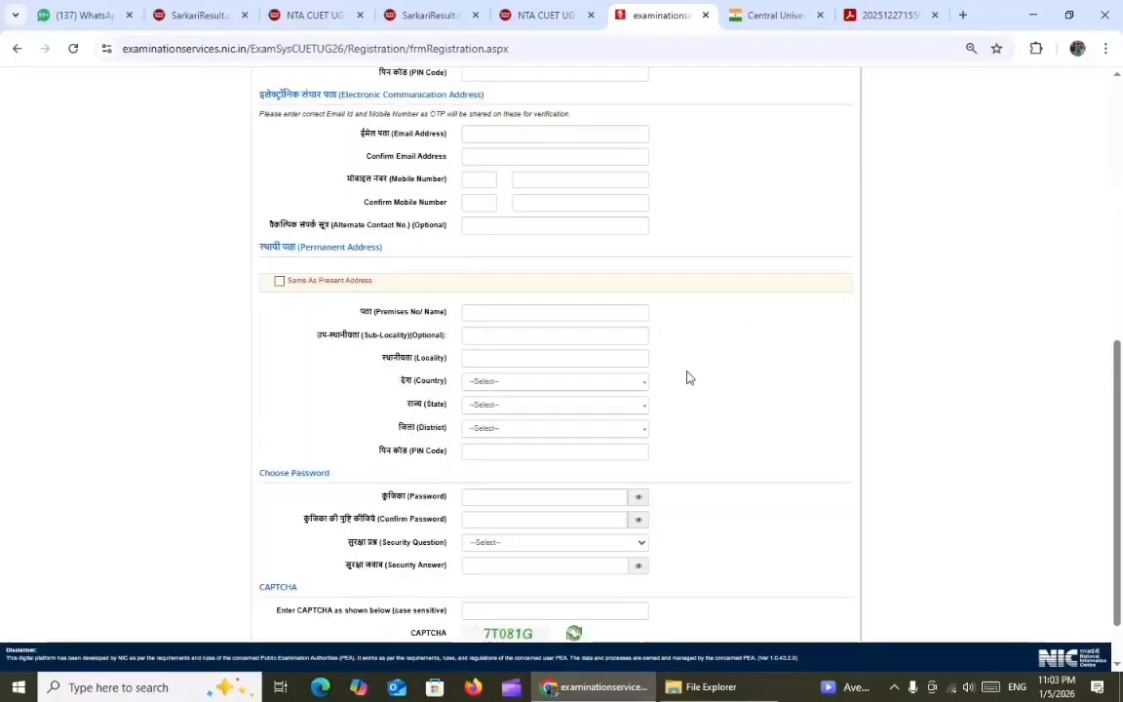
pyautogui.scroll(-2, 686, 376)
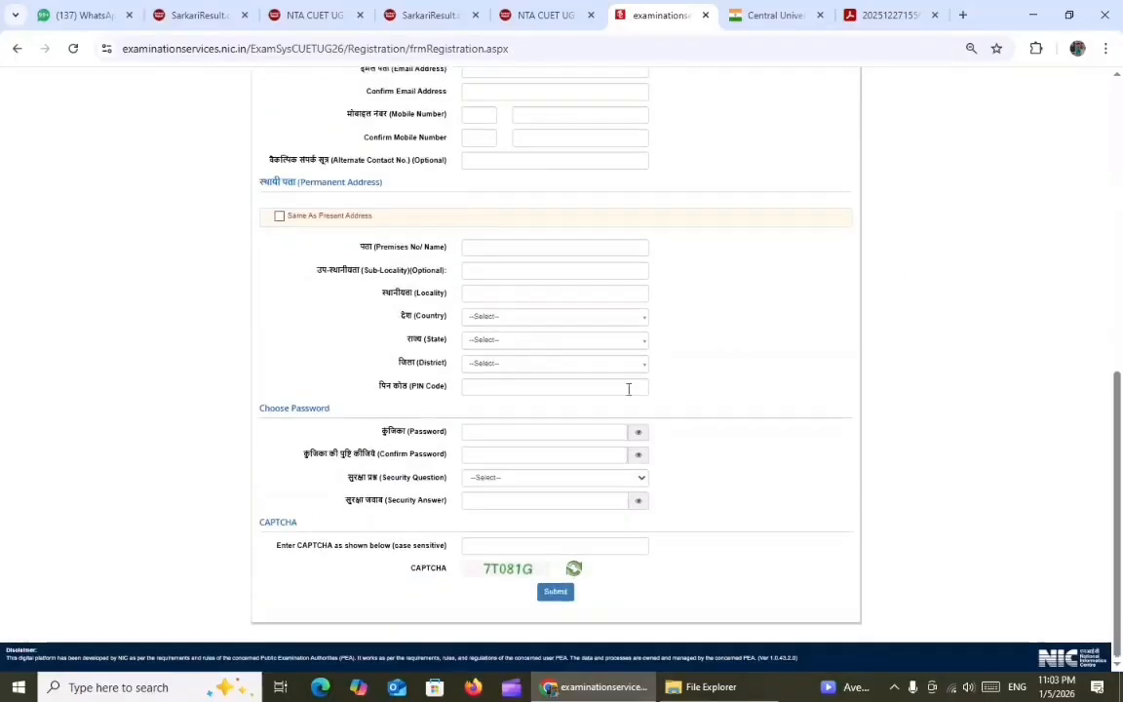
# - Enter the account password, choose 'Which is your favourite book ?' as security question, and fill answer and CAPTCHA
pyautogui.click(557, 431)
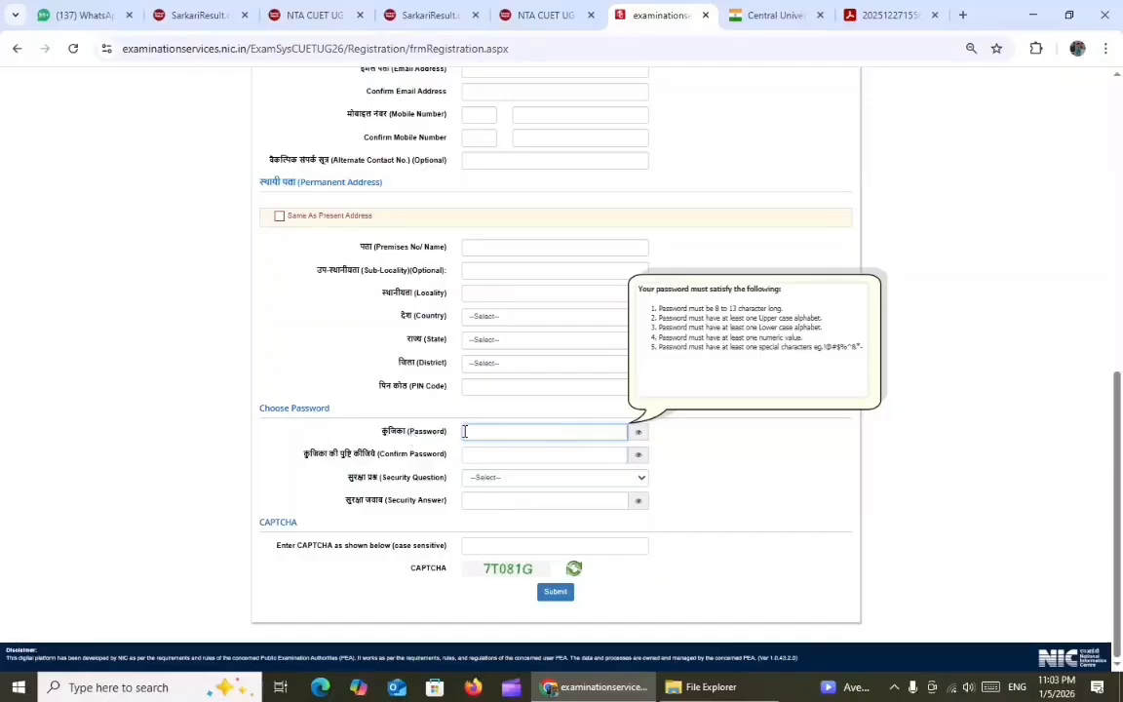
pyautogui.click(530, 478)
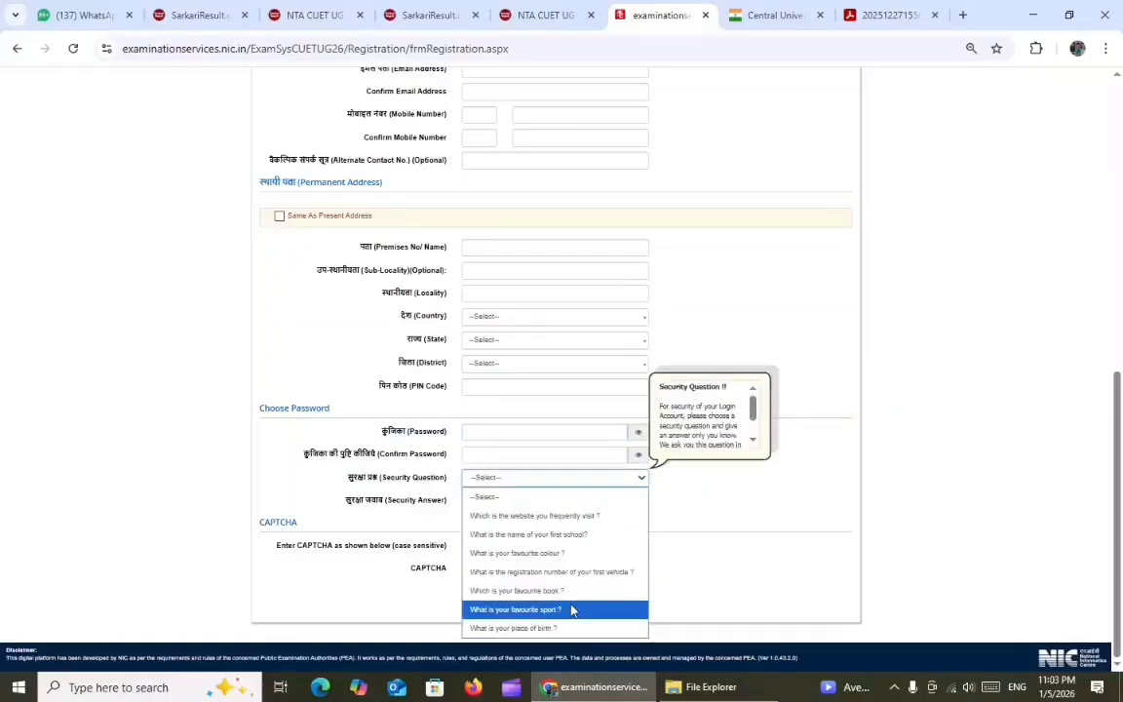
pyautogui.click(546, 589)
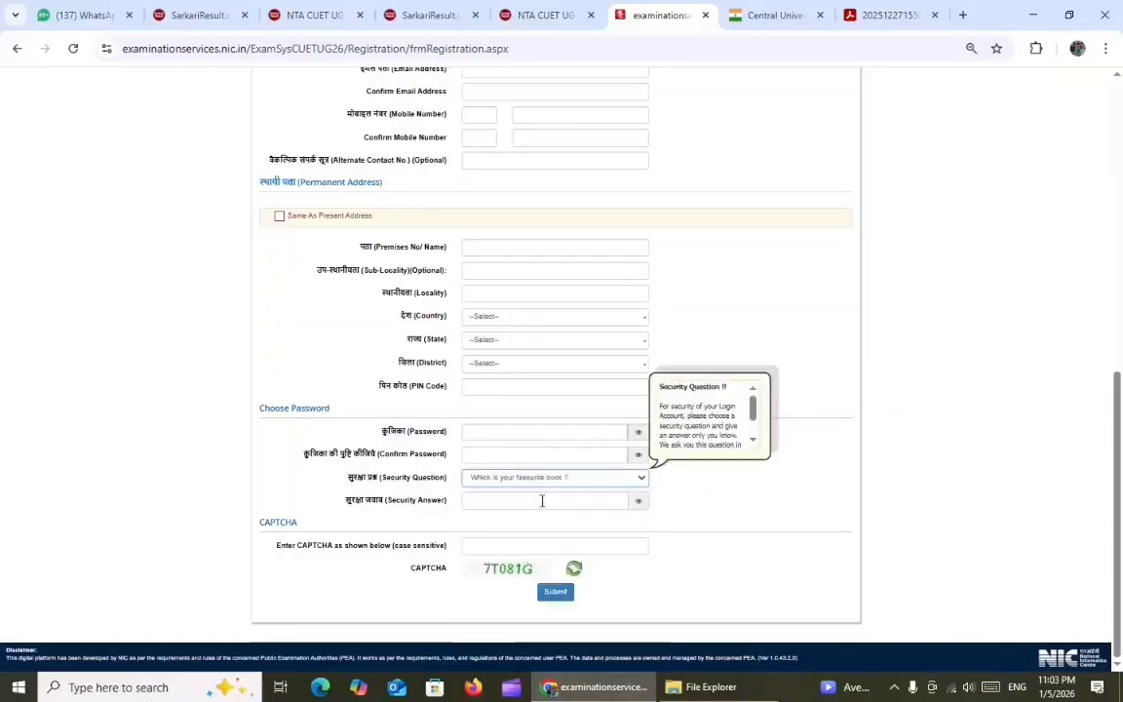
pyautogui.click(542, 501)
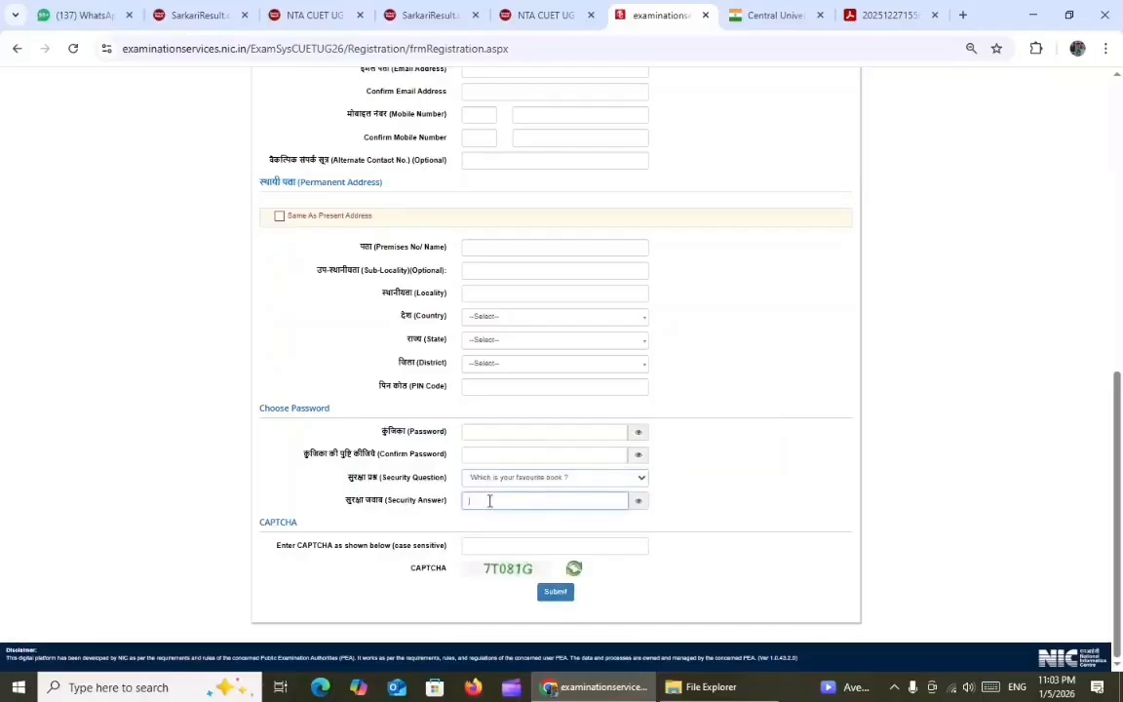
pyautogui.click(558, 548)
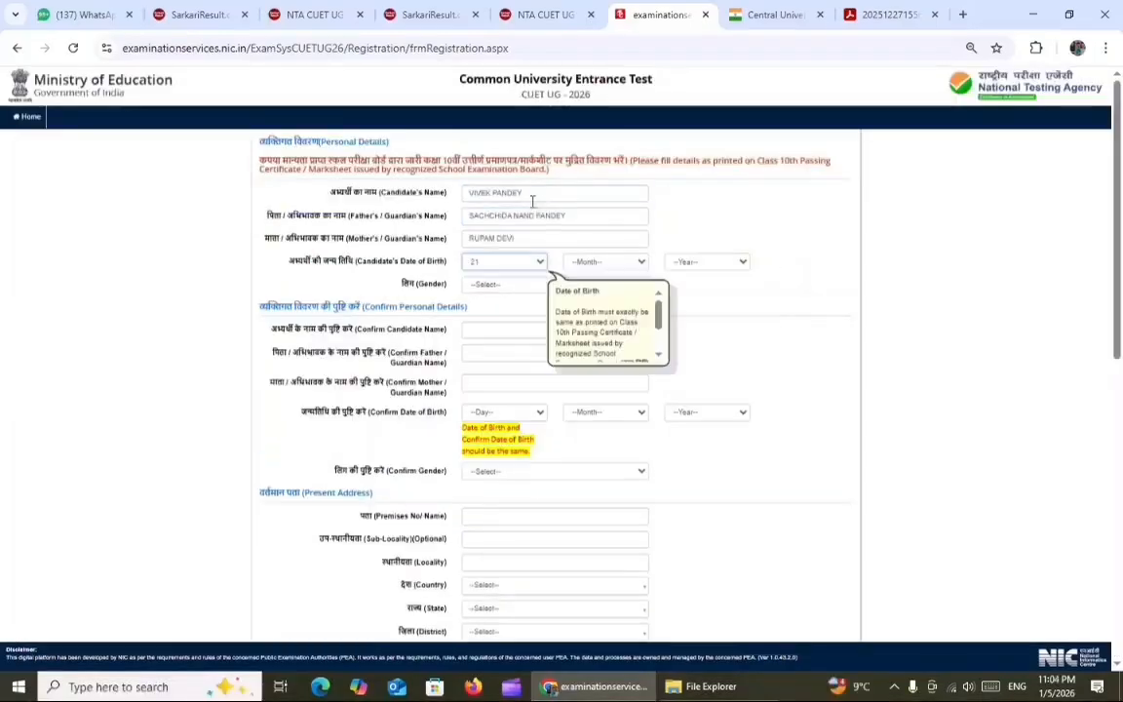
pyautogui.scroll(-10, 193, 396)
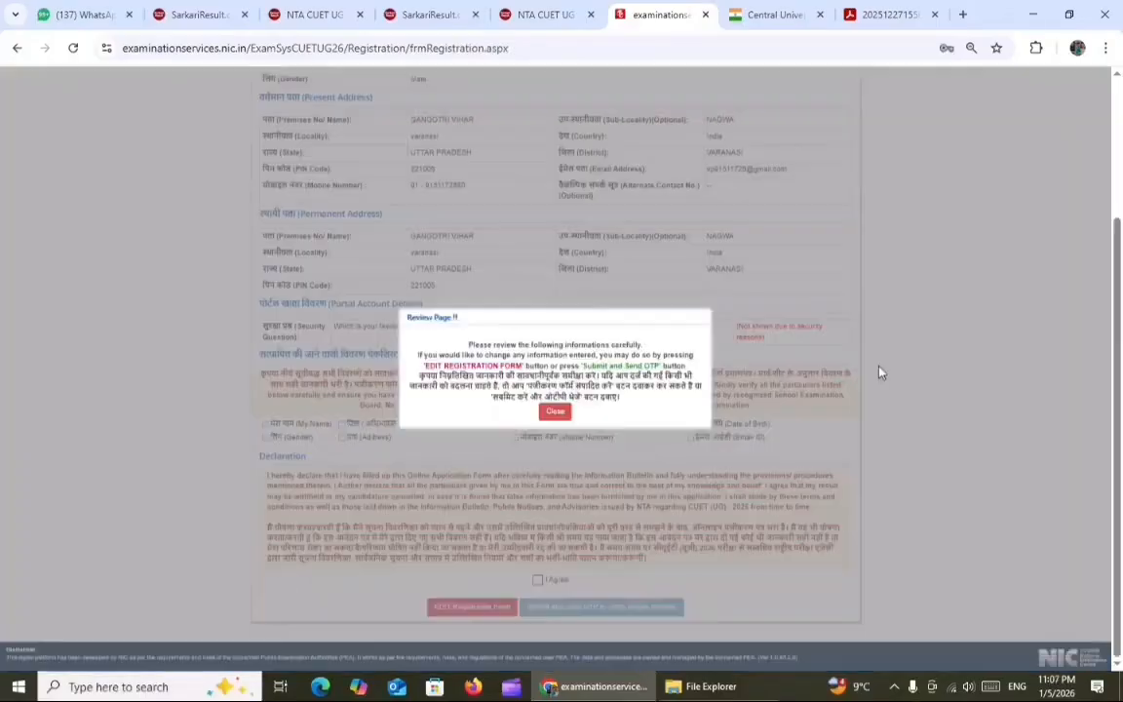
# - On the review page, tick Father / Guardian Name and Mobile Number, agree, and submit with mobile OTP
pyautogui.click(554, 410)
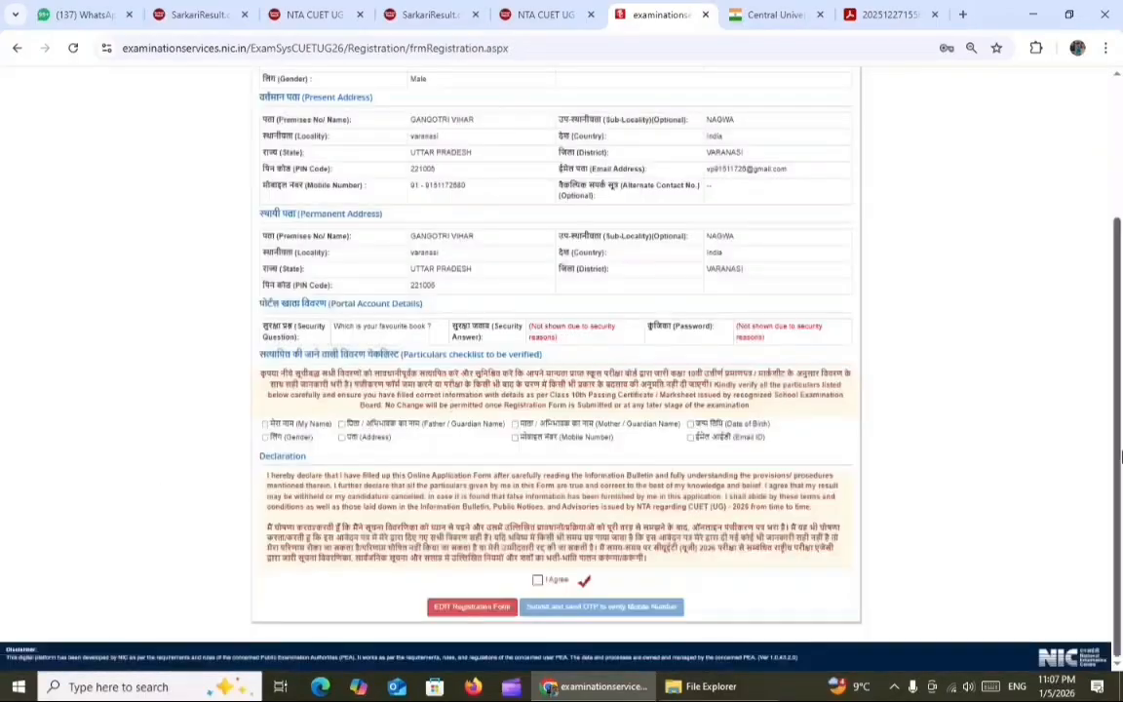
pyautogui.scroll(2, 1121, 456)
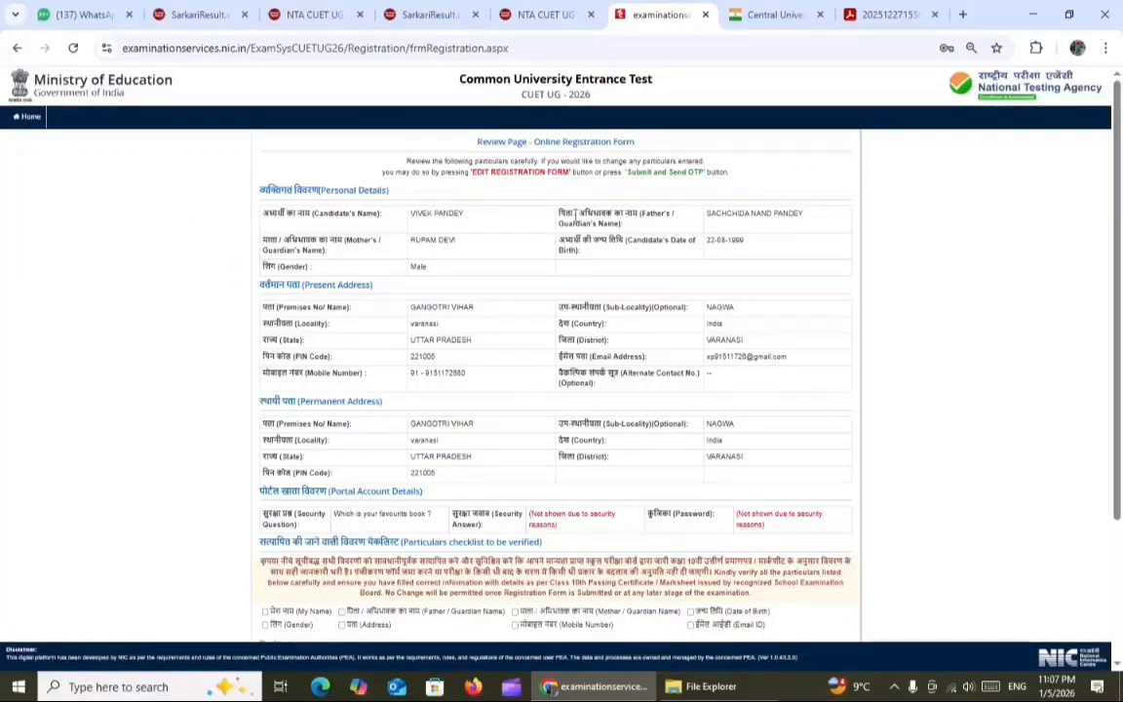
pyautogui.scroll(-1, 932, 259)
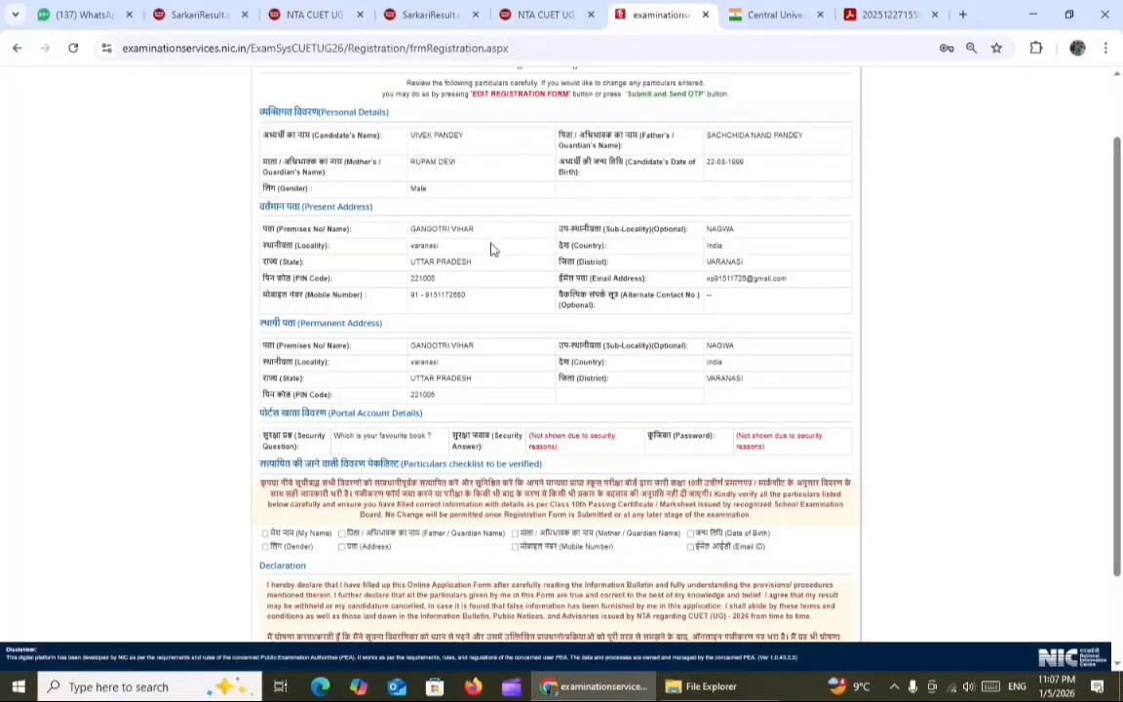
pyautogui.scroll(-2, 412, 466)
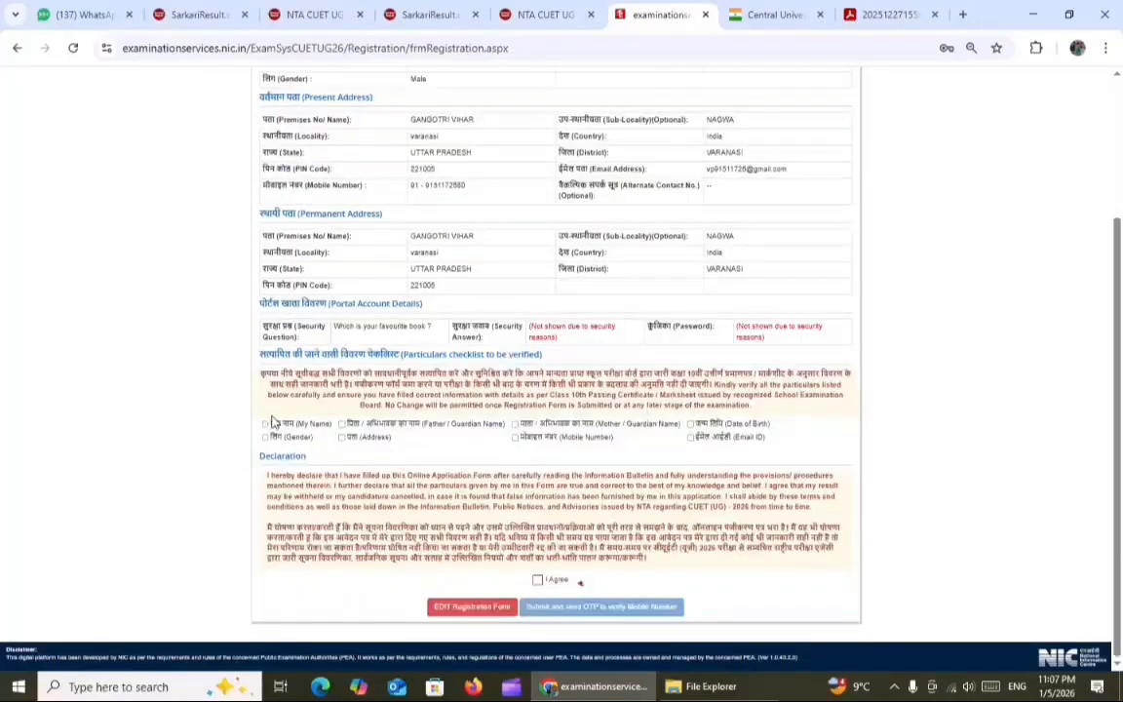
pyautogui.click(412, 427)
pyautogui.click(579, 440)
pyautogui.click(562, 583)
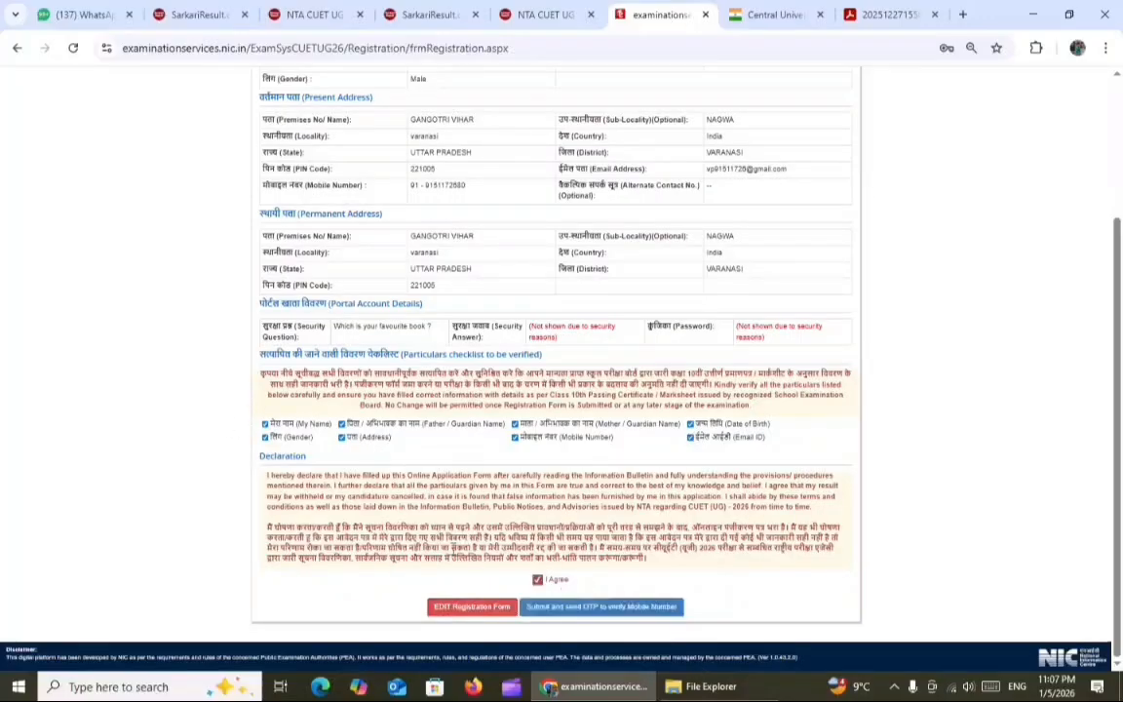
pyautogui.click(605, 606)
pyautogui.click(541, 388)
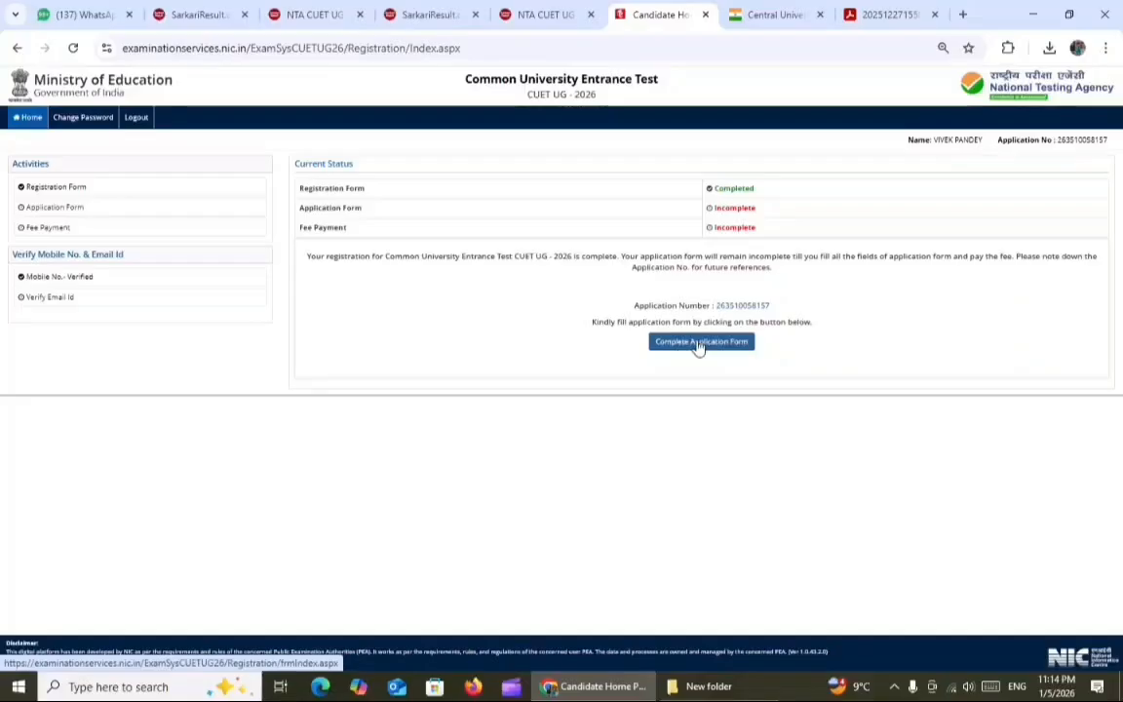
# - Open the application form steps list and start the Personal Details section
pyautogui.click(698, 343)
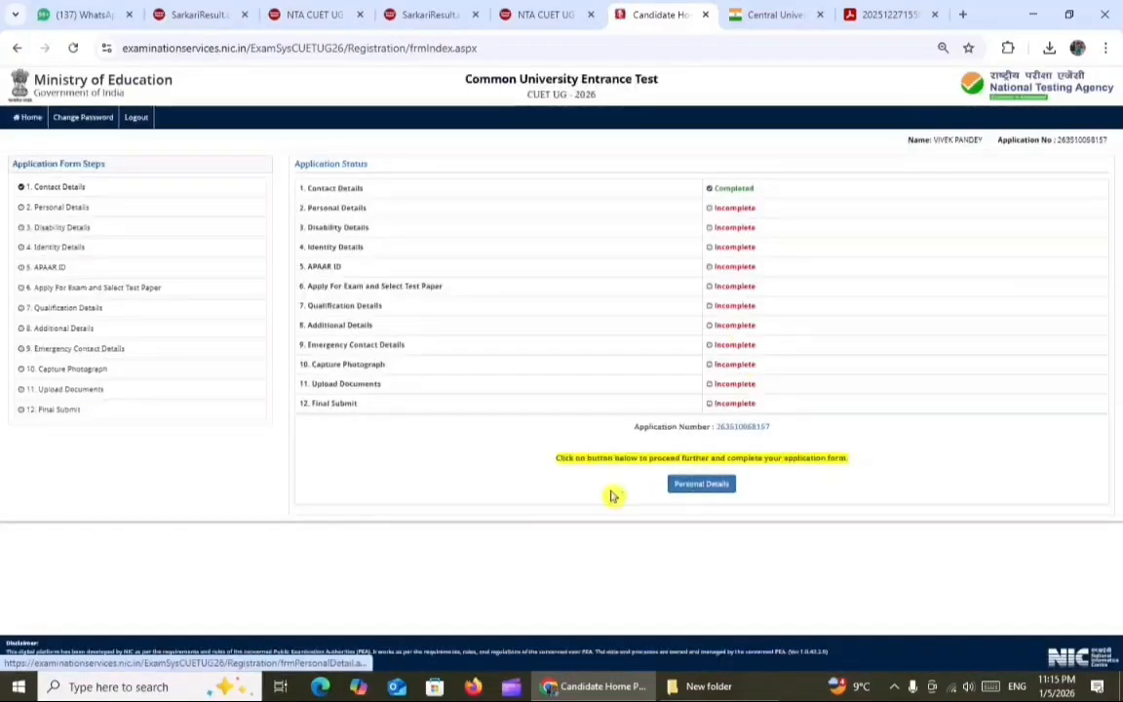
pyautogui.click(702, 485)
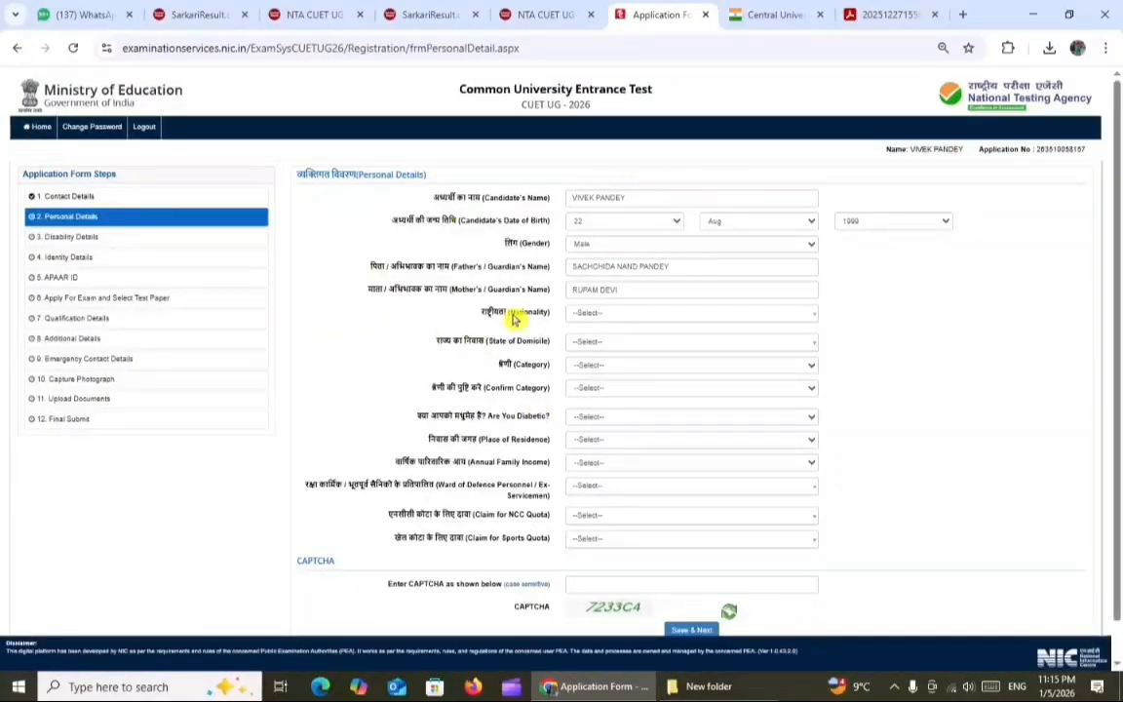
# - Set nationality to Indian and state of domicile to Uttar Pradesh
pyautogui.scroll(-1, 513, 319)
pyautogui.click(611, 279)
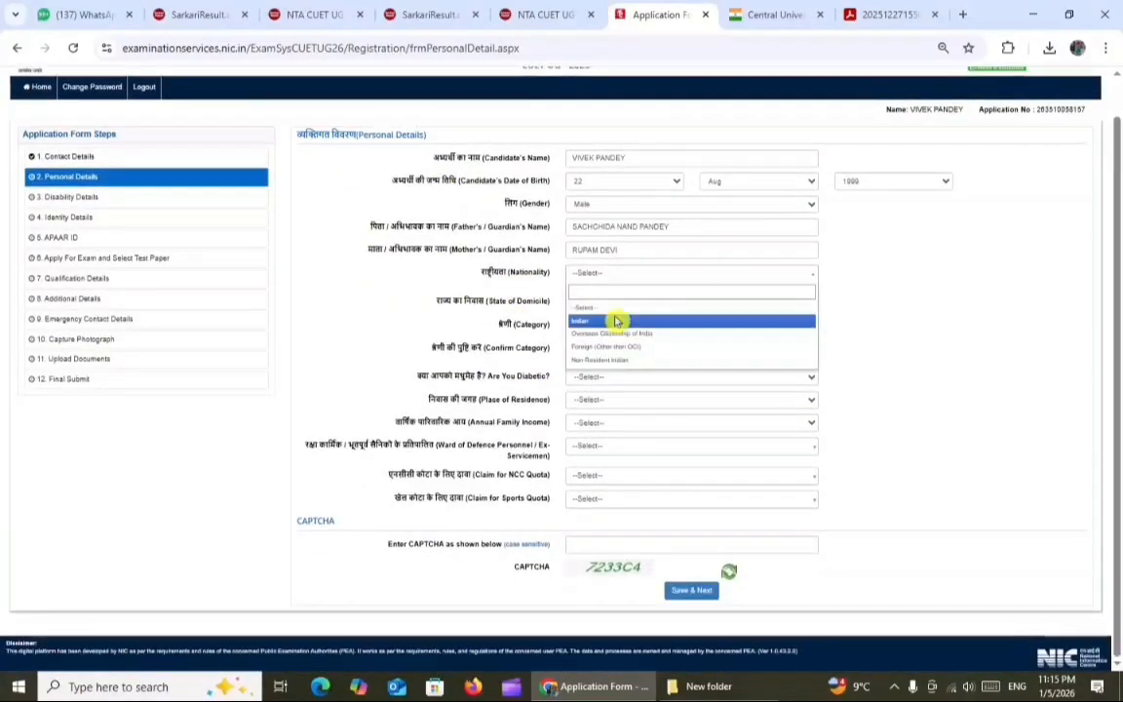
pyautogui.click(617, 321)
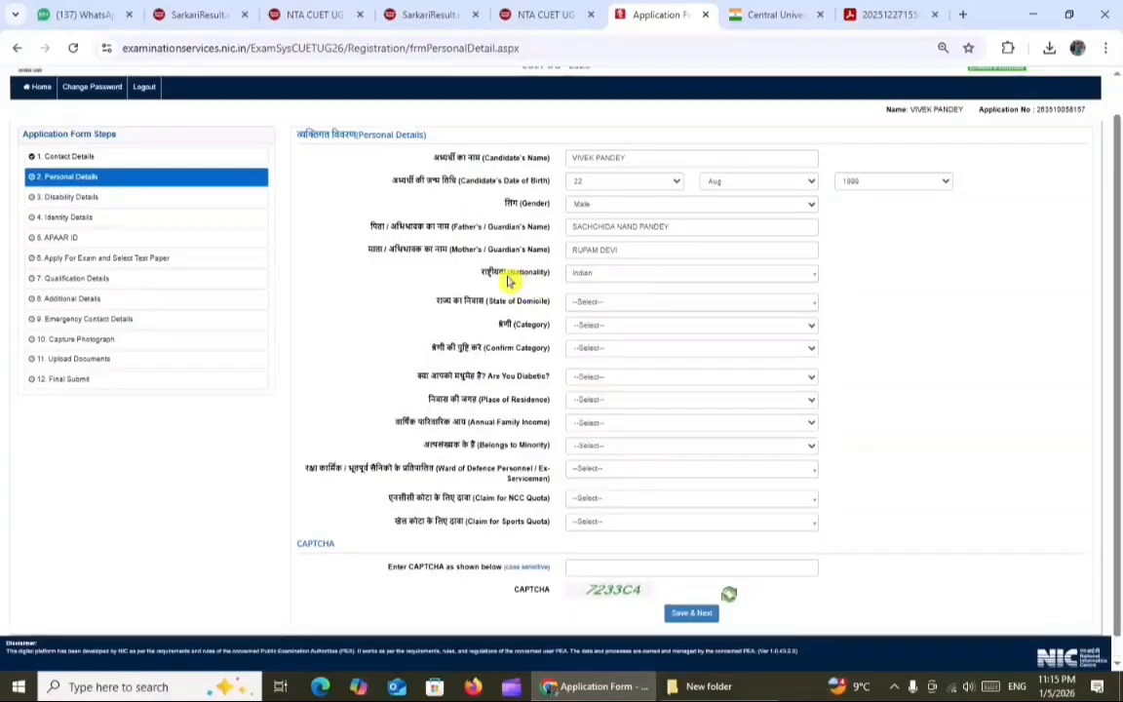
pyautogui.click(607, 307)
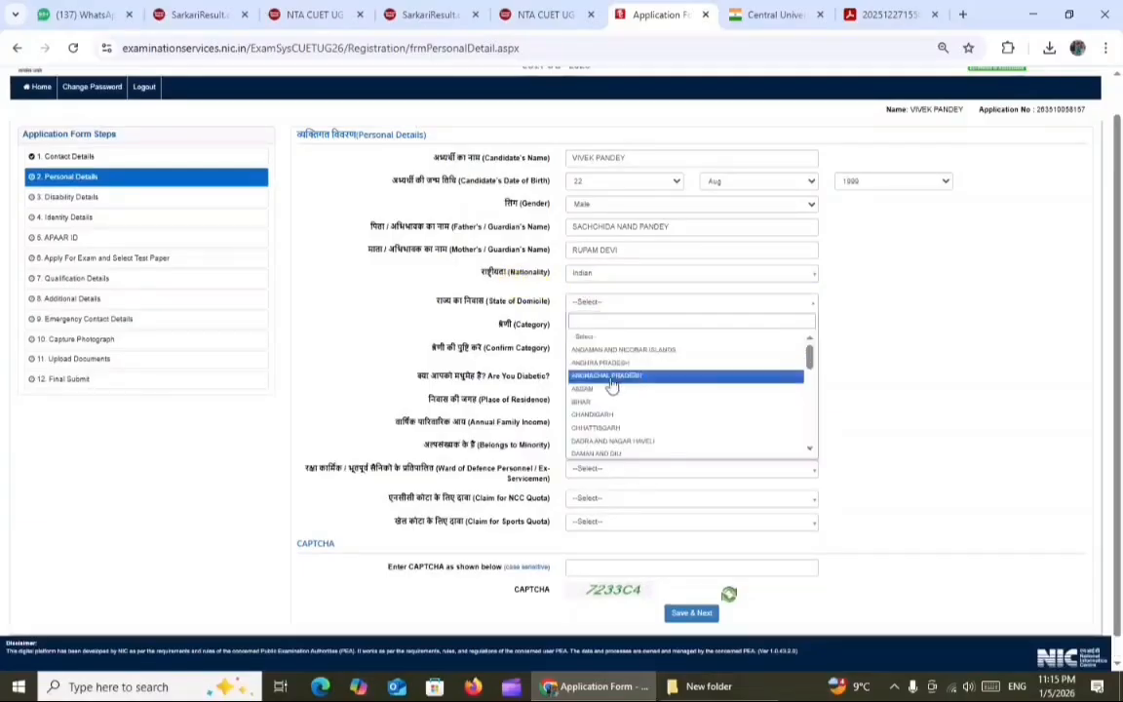
pyautogui.scroll(-10, 653, 424)
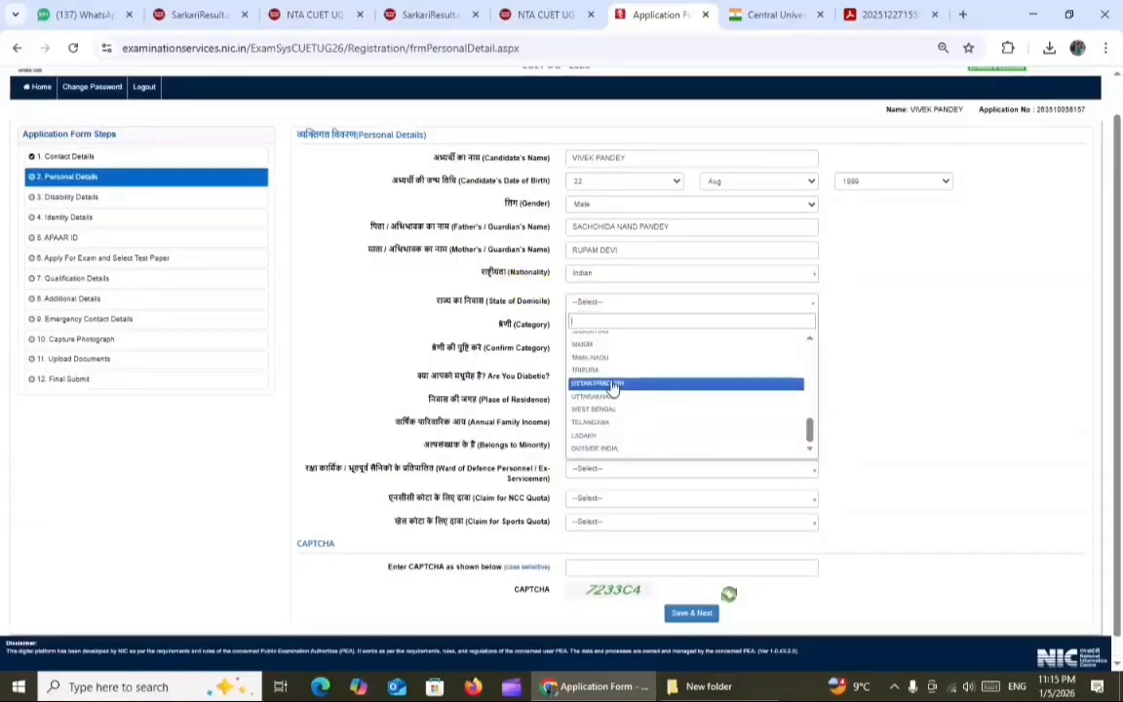
pyautogui.click(604, 383)
# - Set Category and Confirm Category to OBC (Non Creamy Layer), after trying General and EWS
pyautogui.click(611, 326)
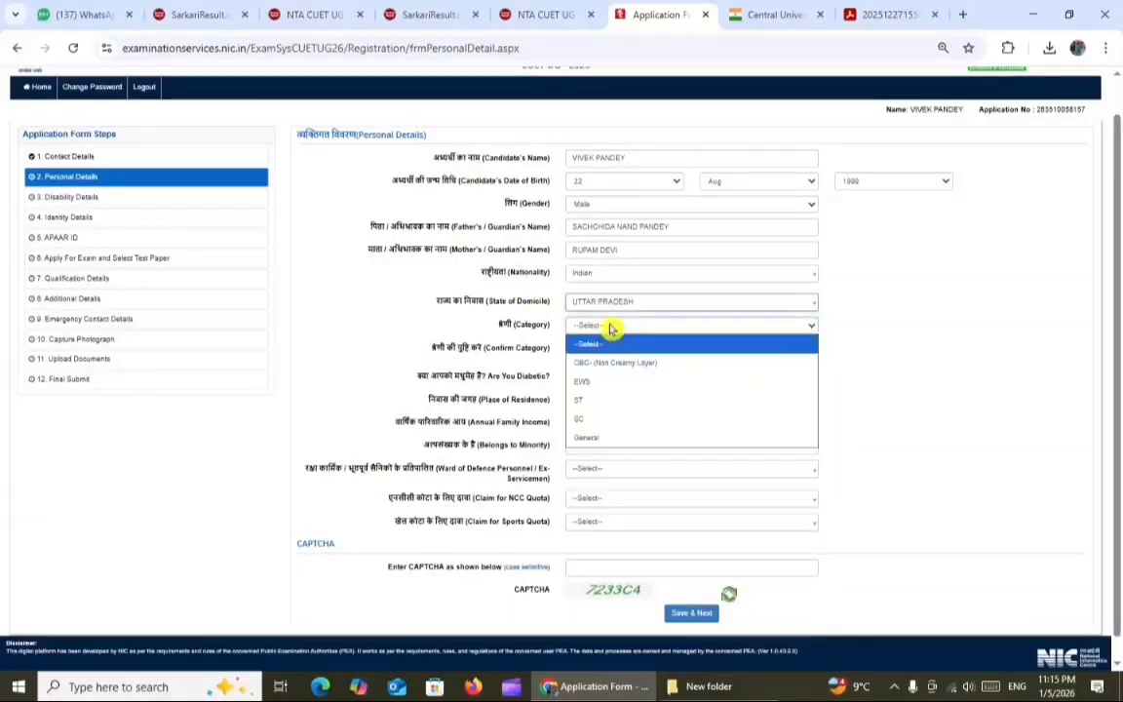
pyautogui.click(633, 438)
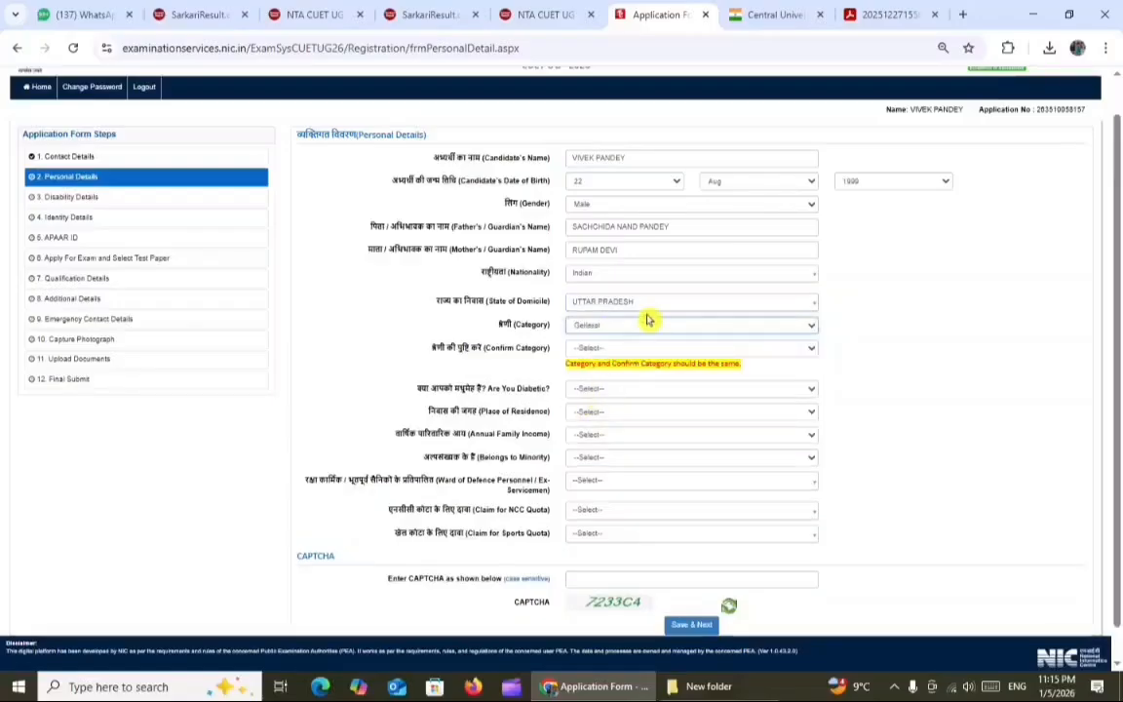
pyautogui.click(645, 324)
pyautogui.click(625, 383)
pyautogui.click(629, 348)
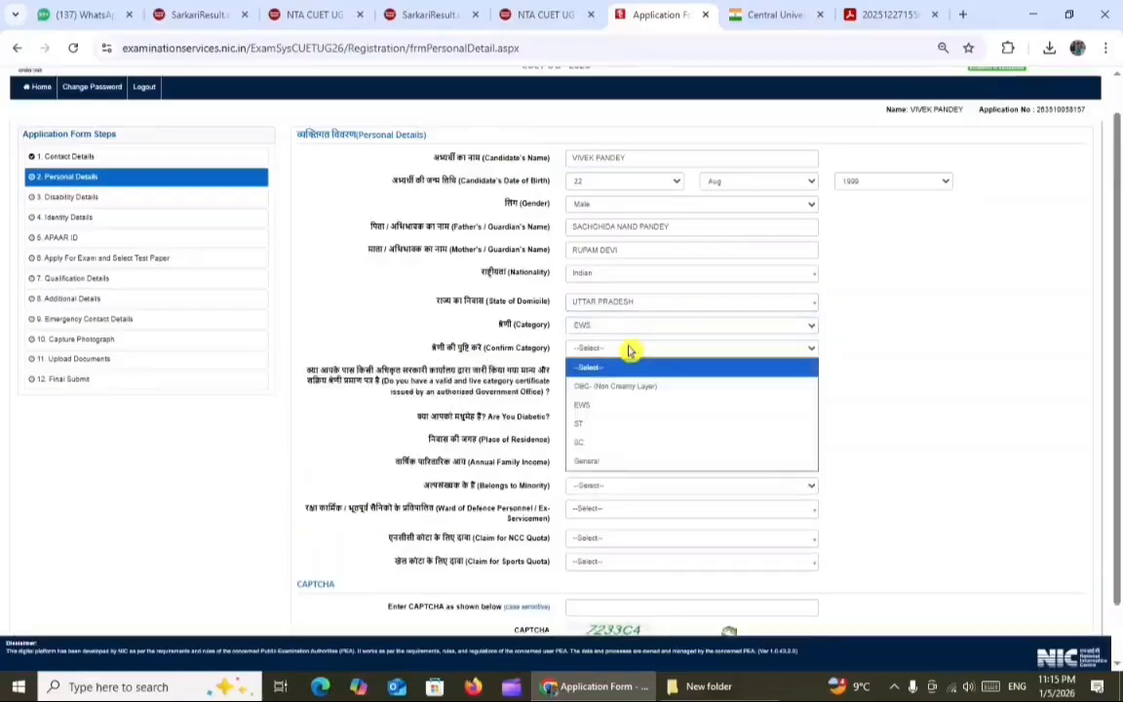
pyautogui.click(627, 405)
pyautogui.click(612, 348)
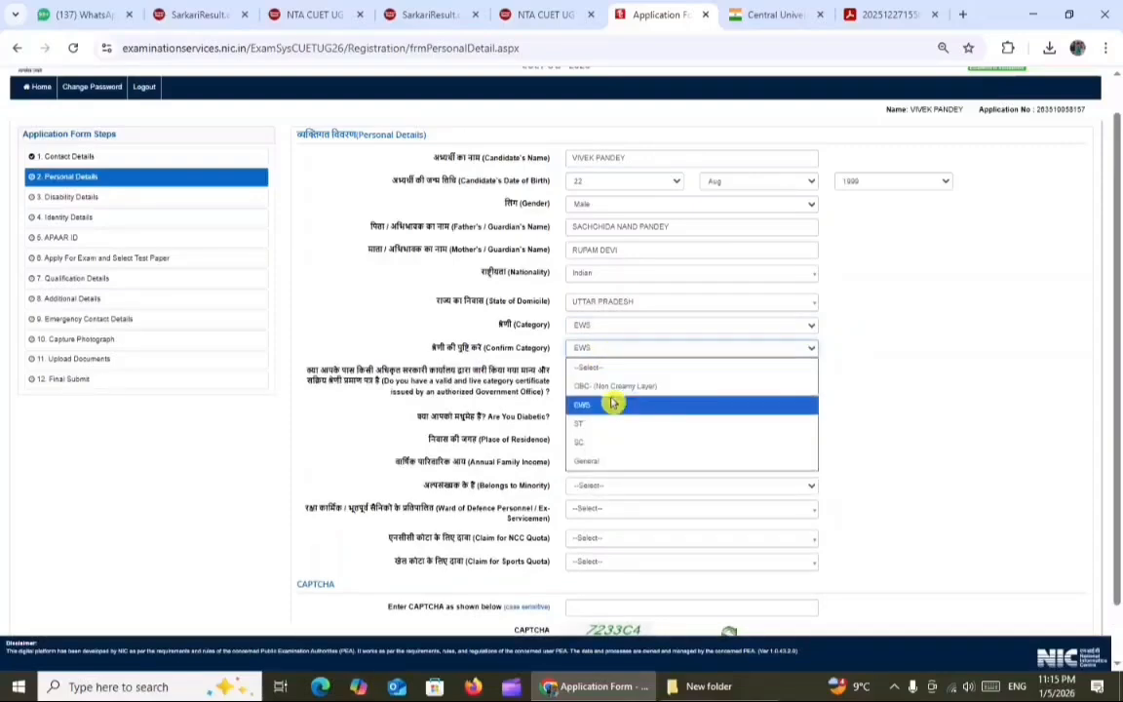
pyautogui.click(623, 367)
pyautogui.click(632, 326)
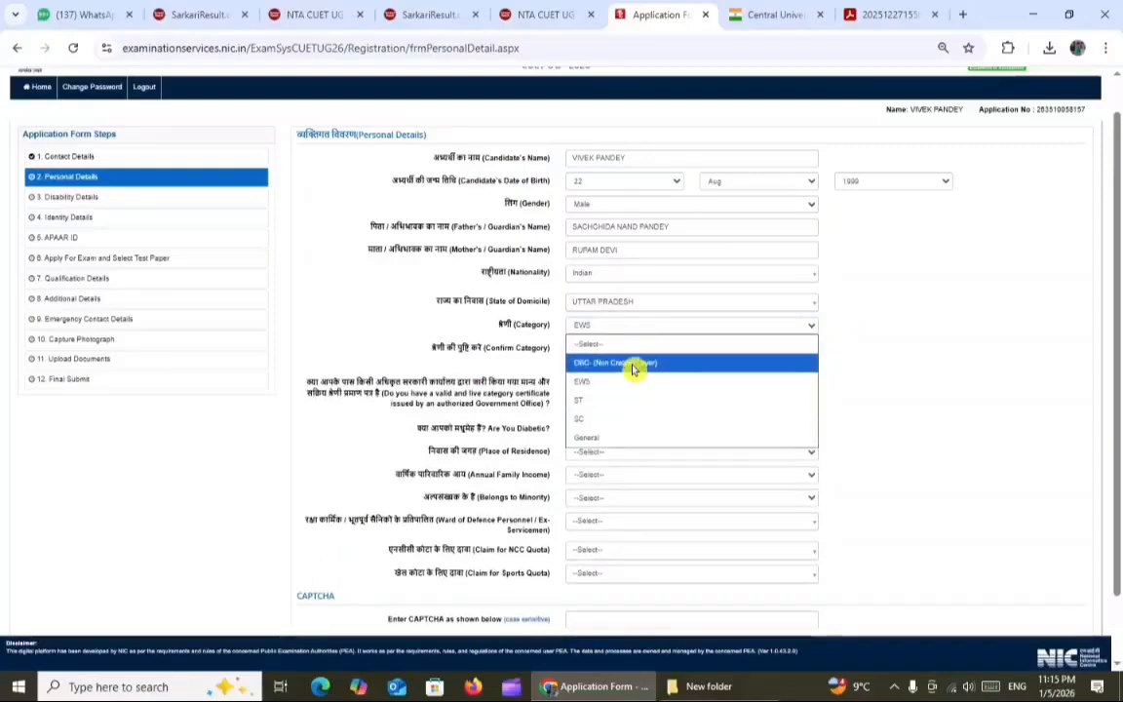
pyautogui.click(633, 363)
pyautogui.click(624, 348)
pyautogui.click(627, 385)
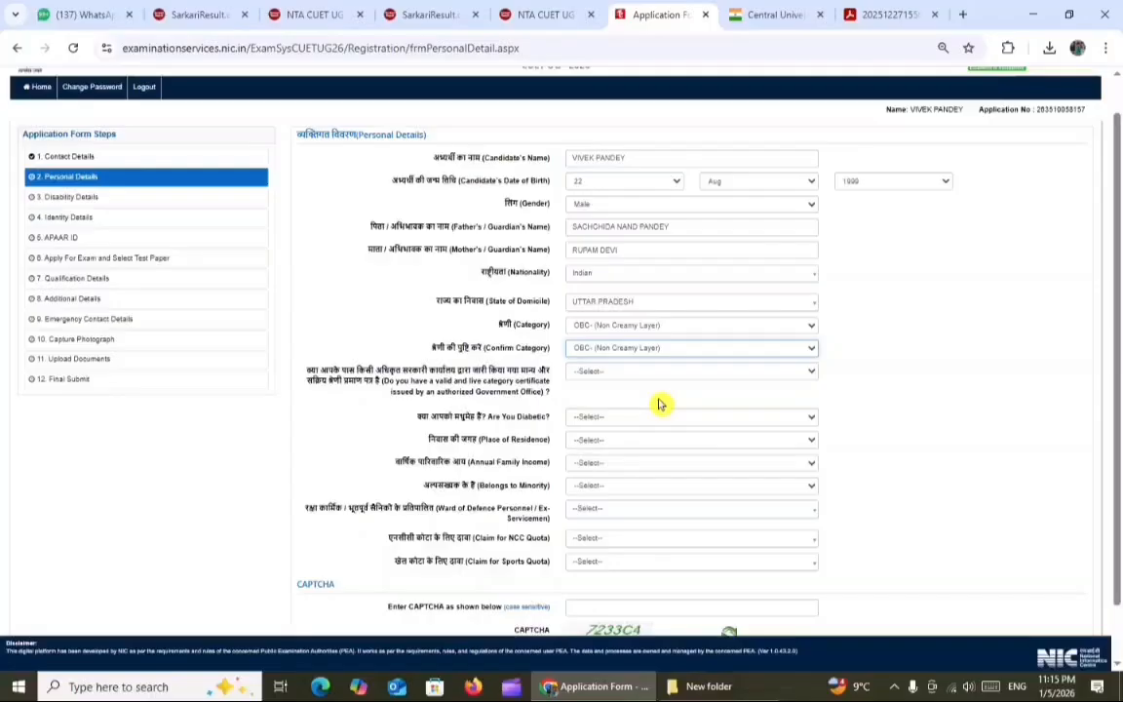
# - Answer Diabetic No, set residence to Urban and annual family income to UPTO 100000
pyautogui.click(632, 349)
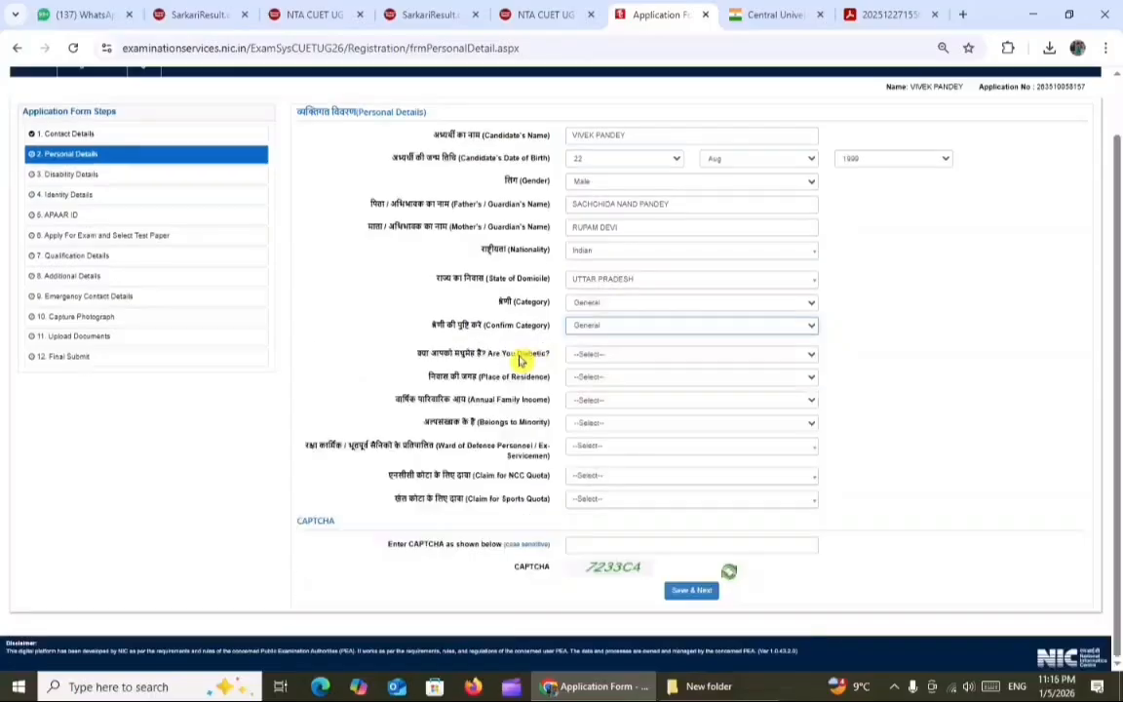
pyautogui.click(614, 356)
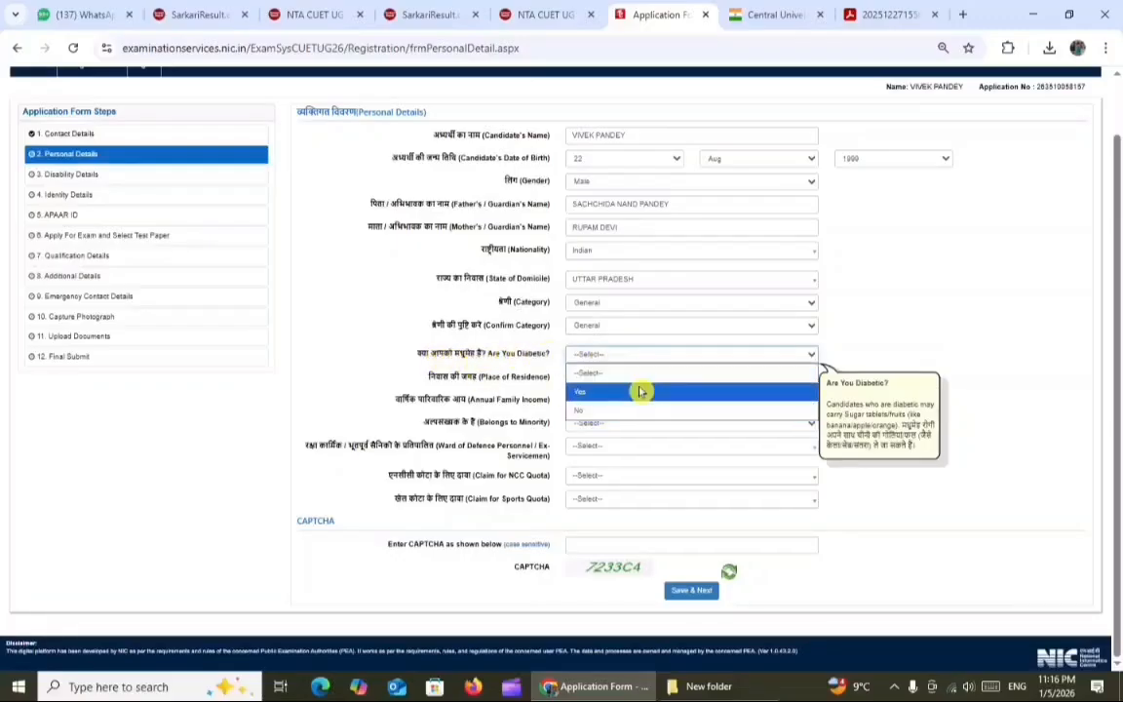
pyautogui.click(605, 409)
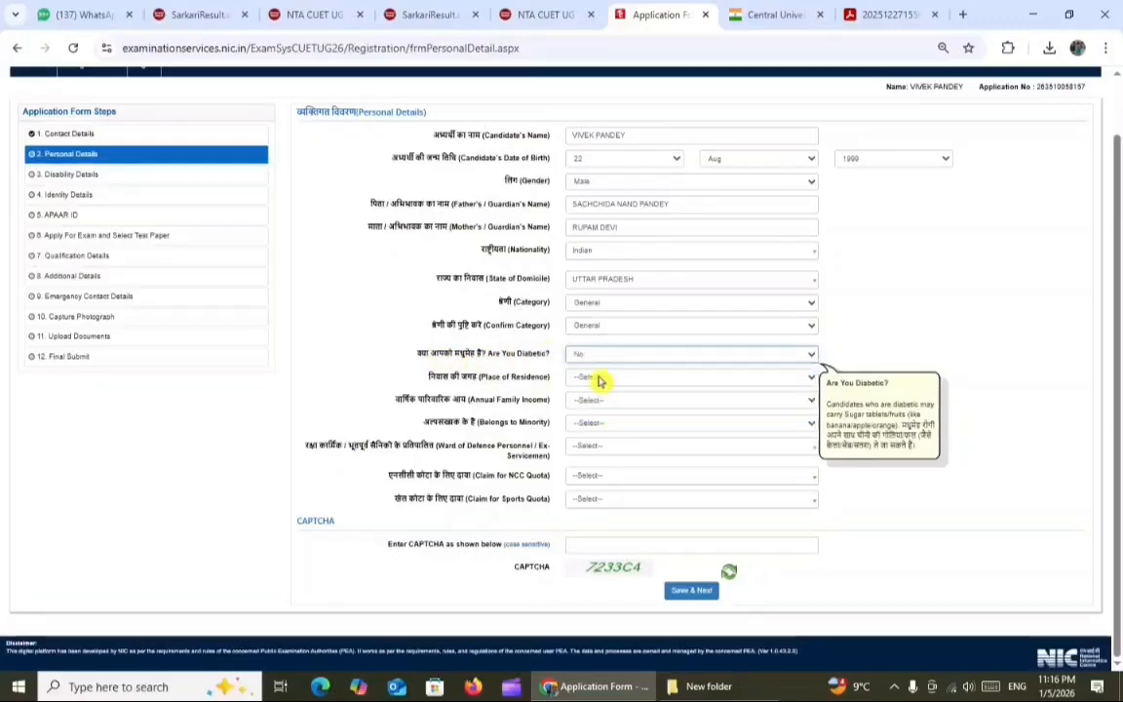
pyautogui.click(599, 378)
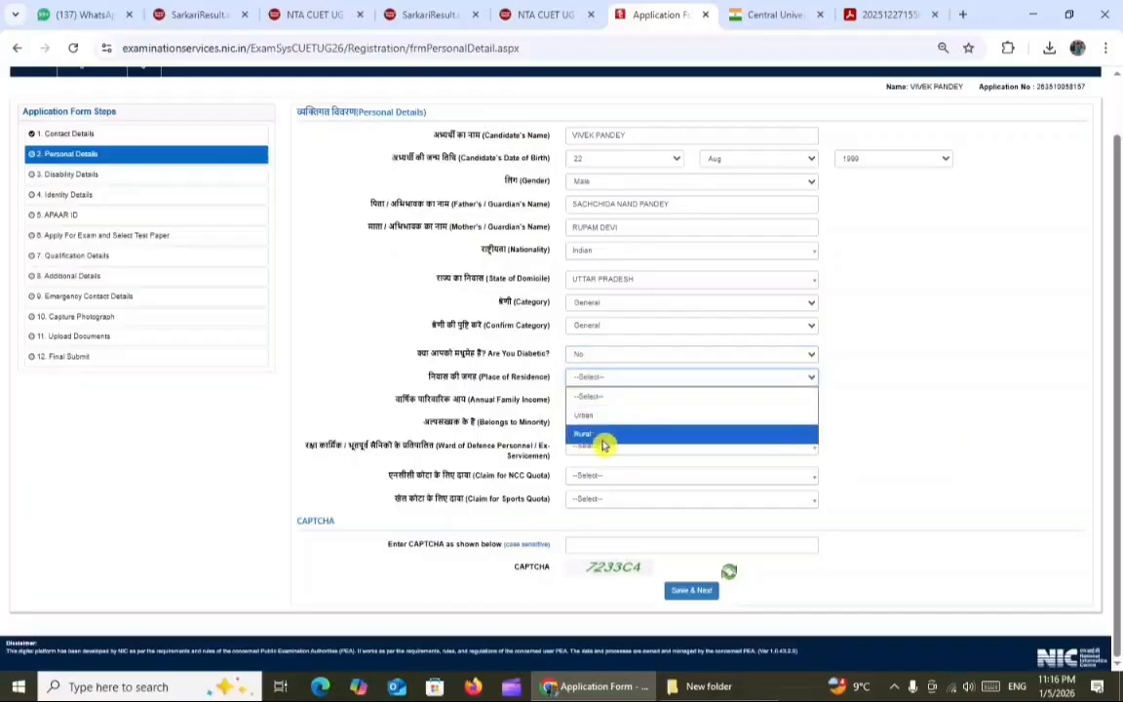
pyautogui.click(602, 415)
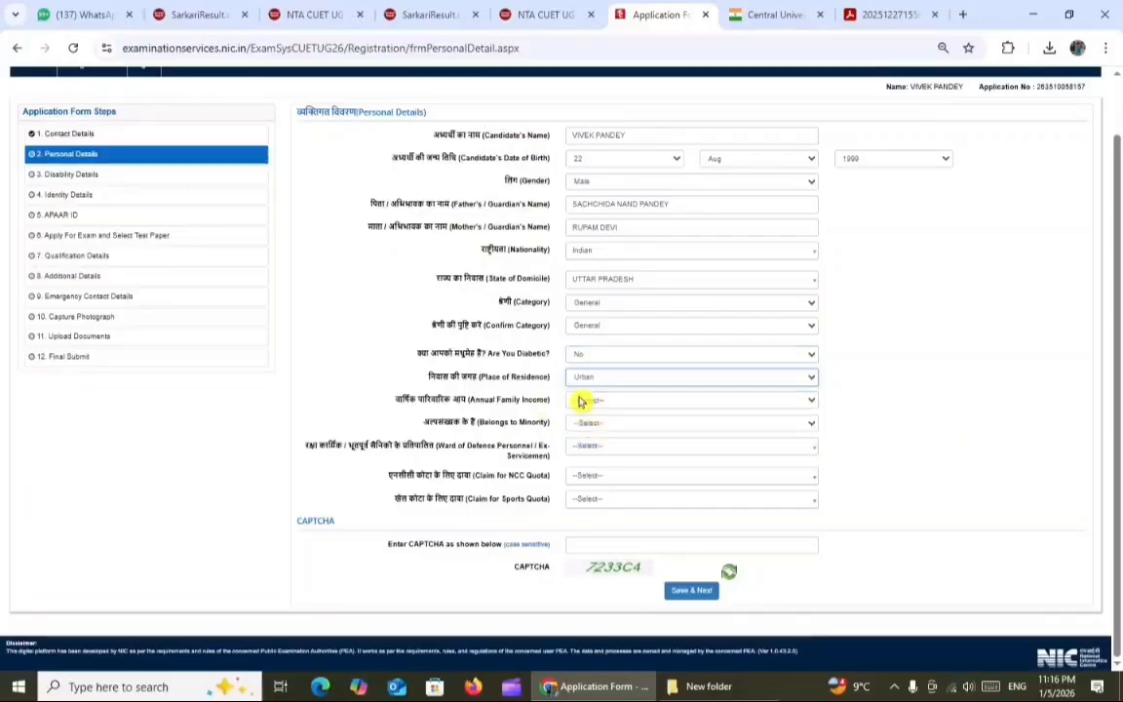
pyautogui.click(666, 408)
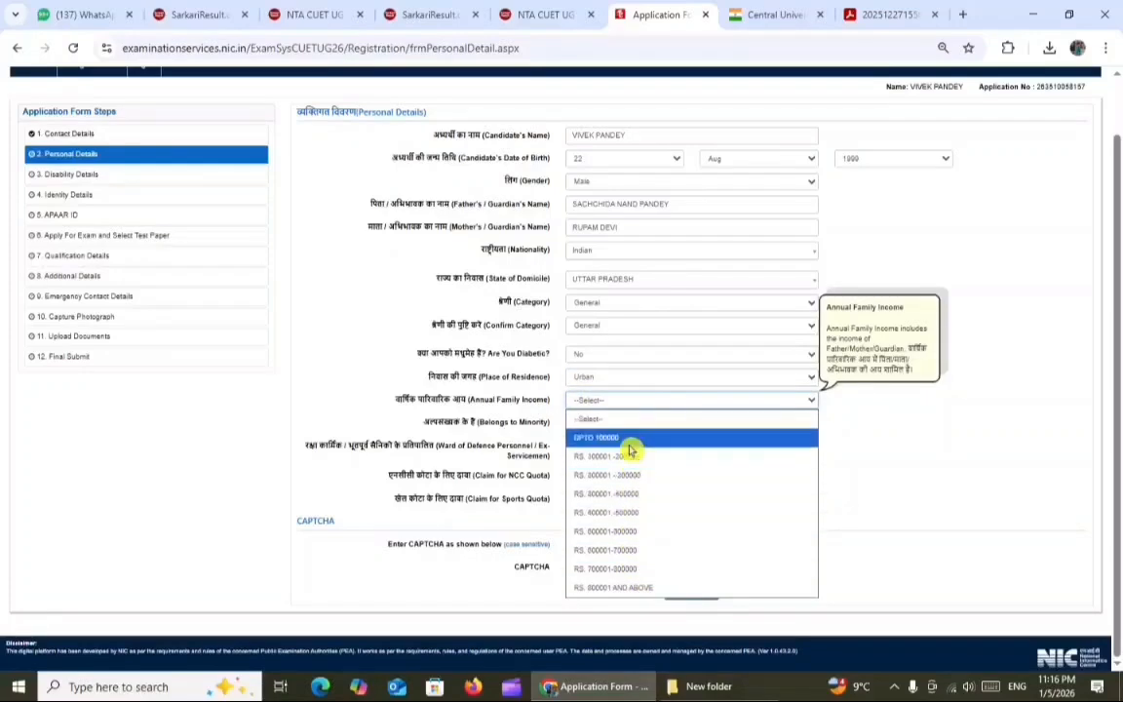
pyautogui.click(659, 438)
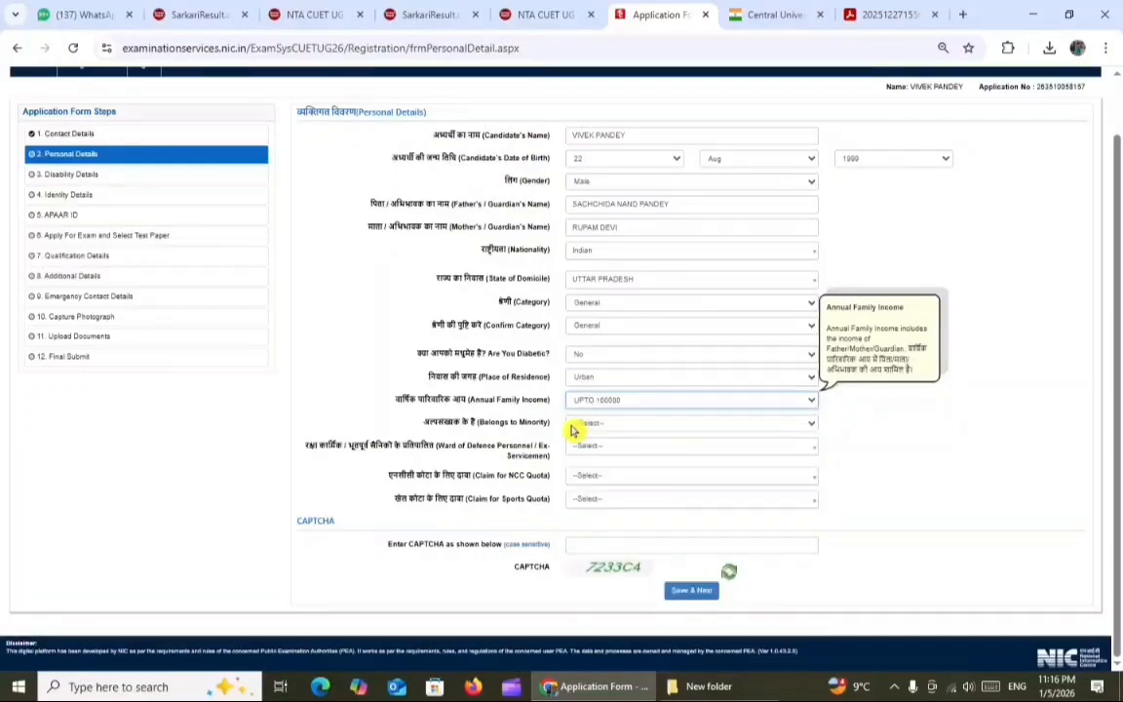
# - Answer No to minority, ward of defence personnel, NCC quota and sports quota
pyautogui.click(609, 426)
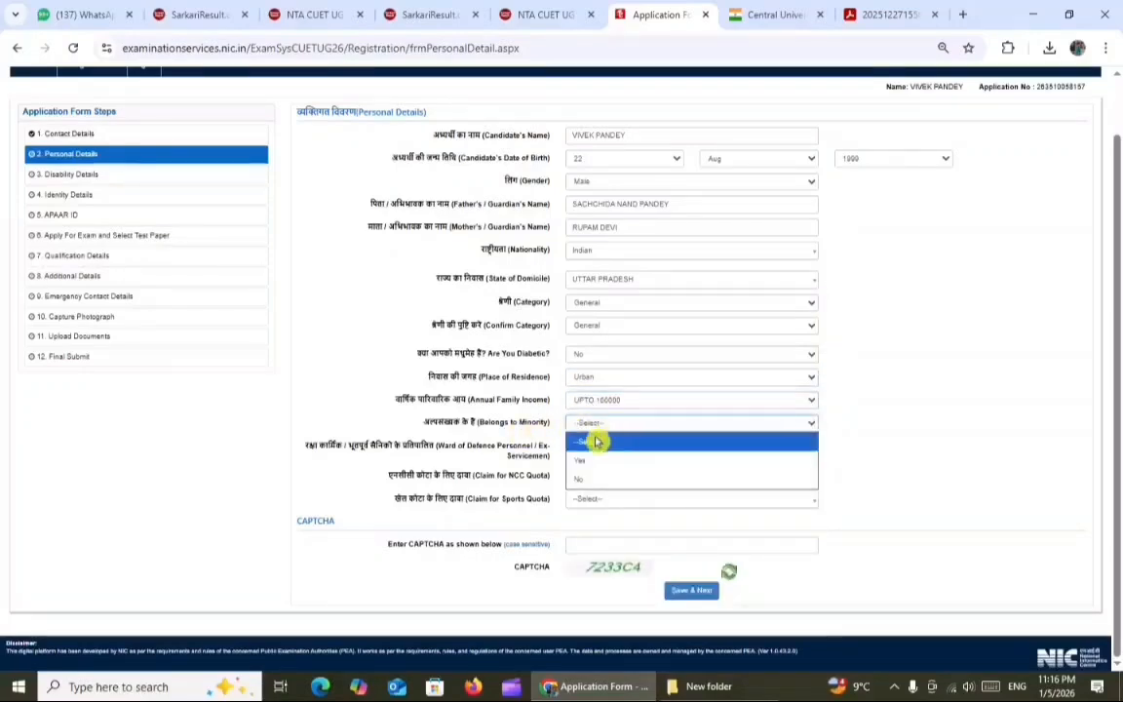
pyautogui.click(601, 480)
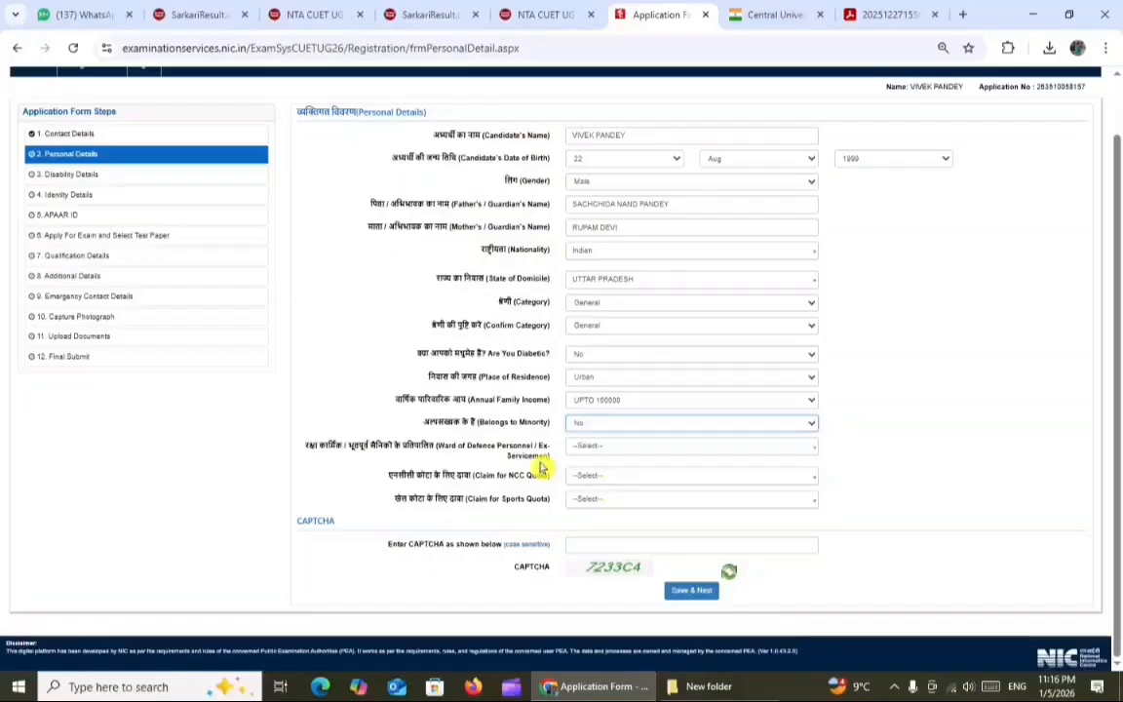
pyautogui.click(620, 451)
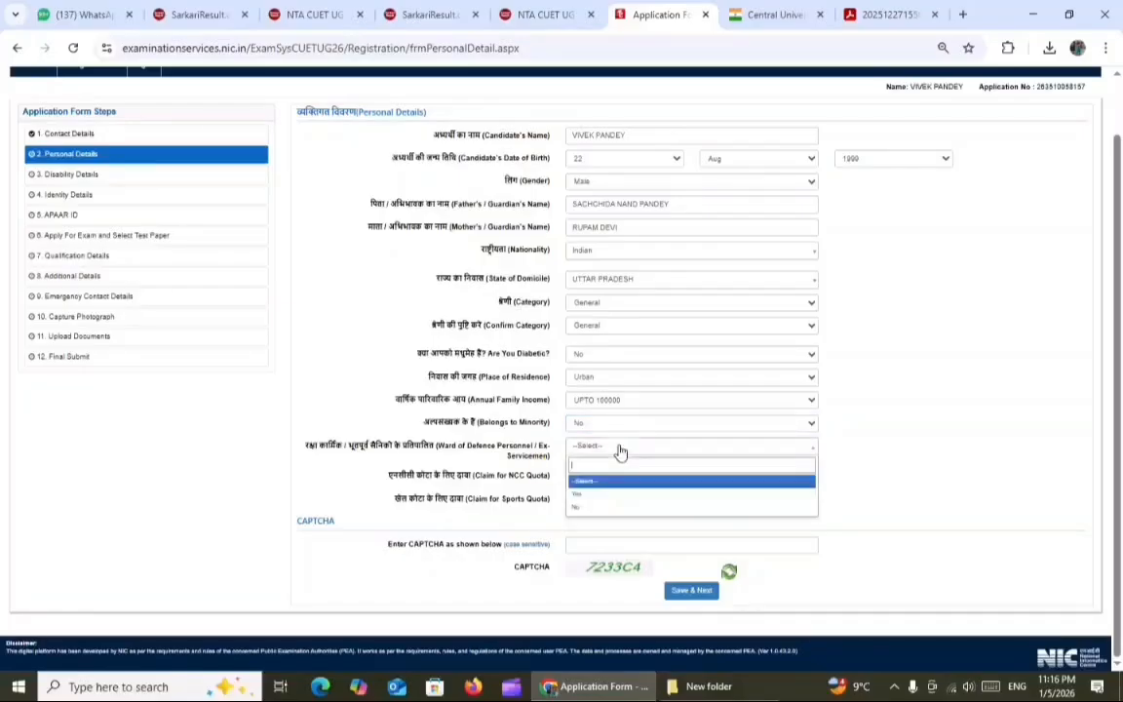
pyautogui.click(575, 509)
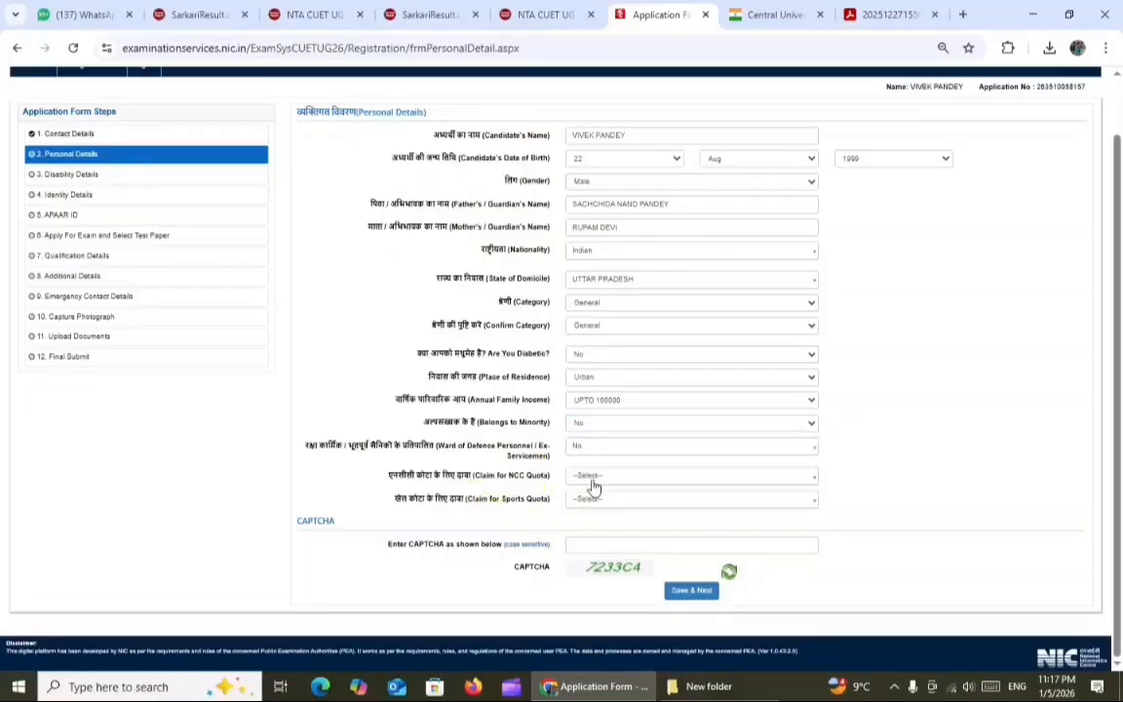
pyautogui.click(592, 485)
pyautogui.click(575, 533)
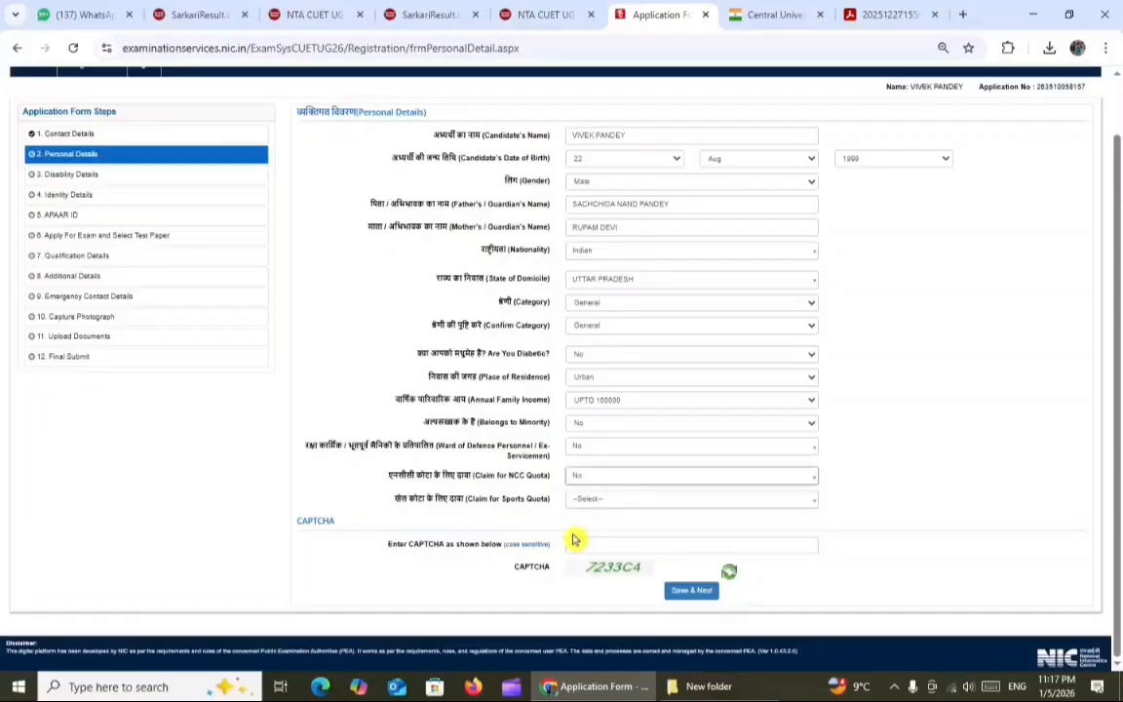
pyautogui.click(602, 499)
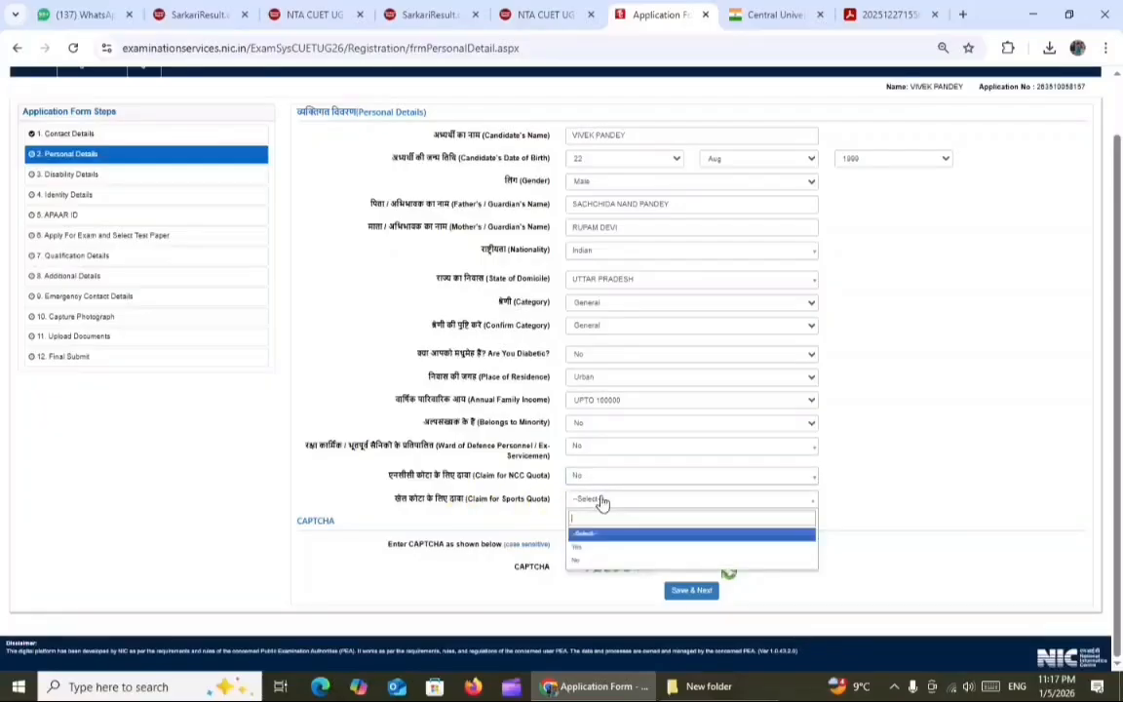
pyautogui.click(590, 558)
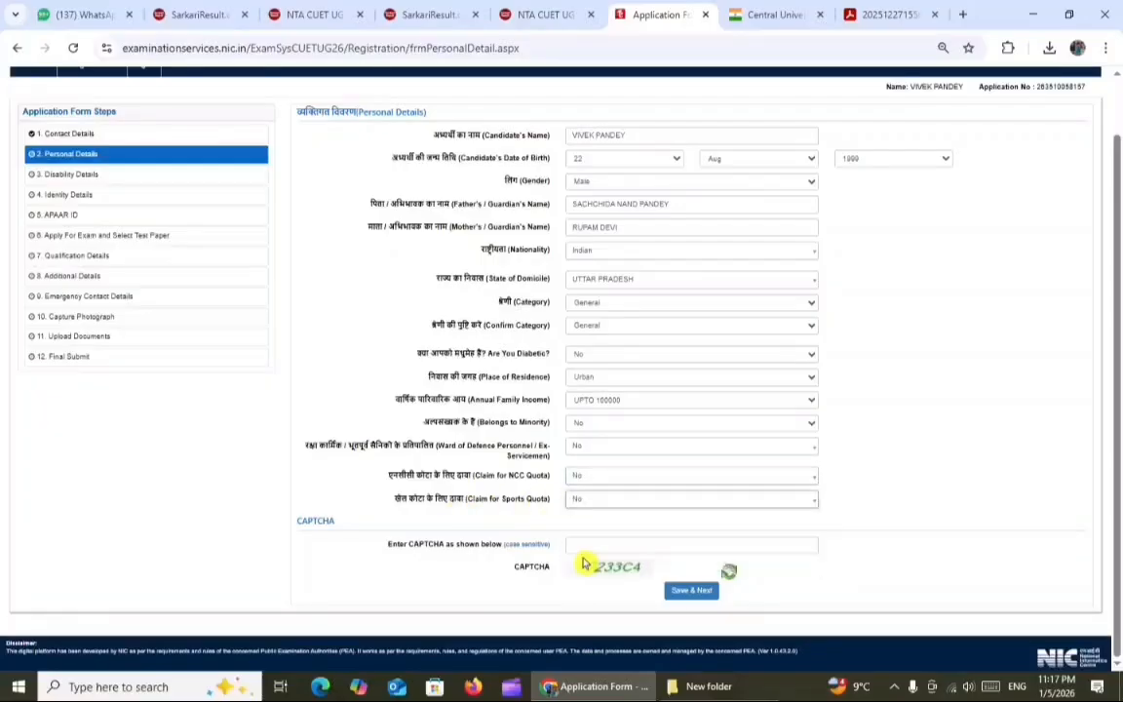
# - Enter the CAPTCHA and save the Personal Details, confirming with Yes
pyautogui.click(641, 539)
pyautogui.write('723')
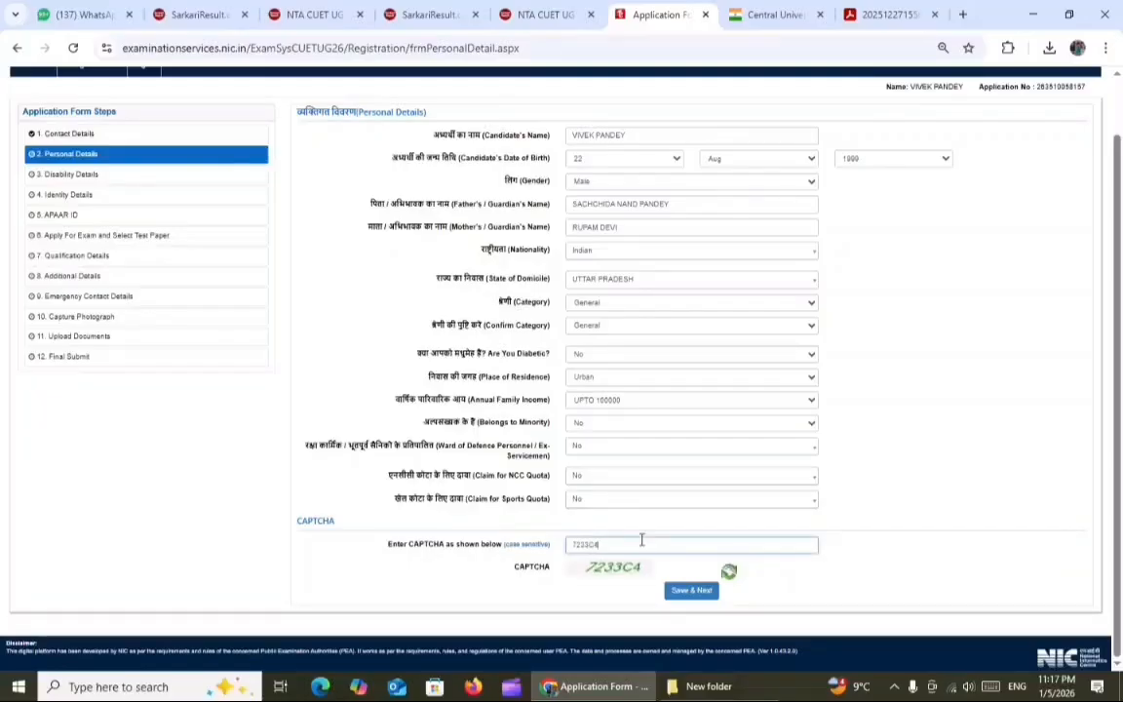
pyautogui.write('3C4')
pyautogui.click(673, 590)
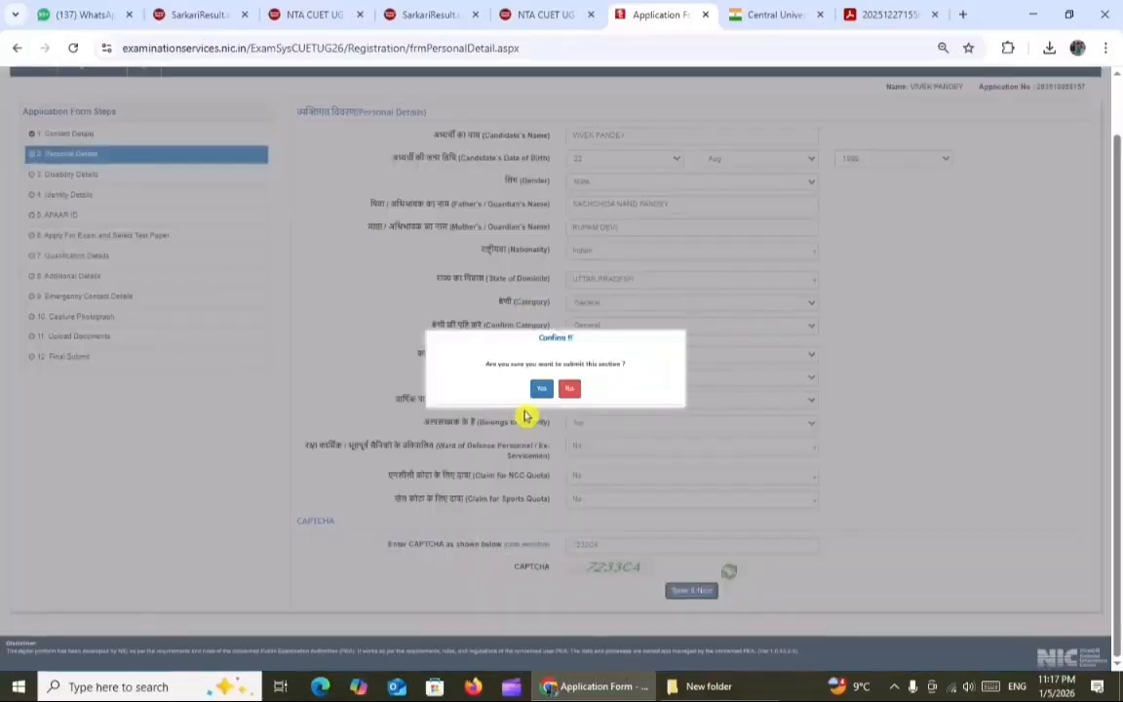
pyautogui.click(541, 388)
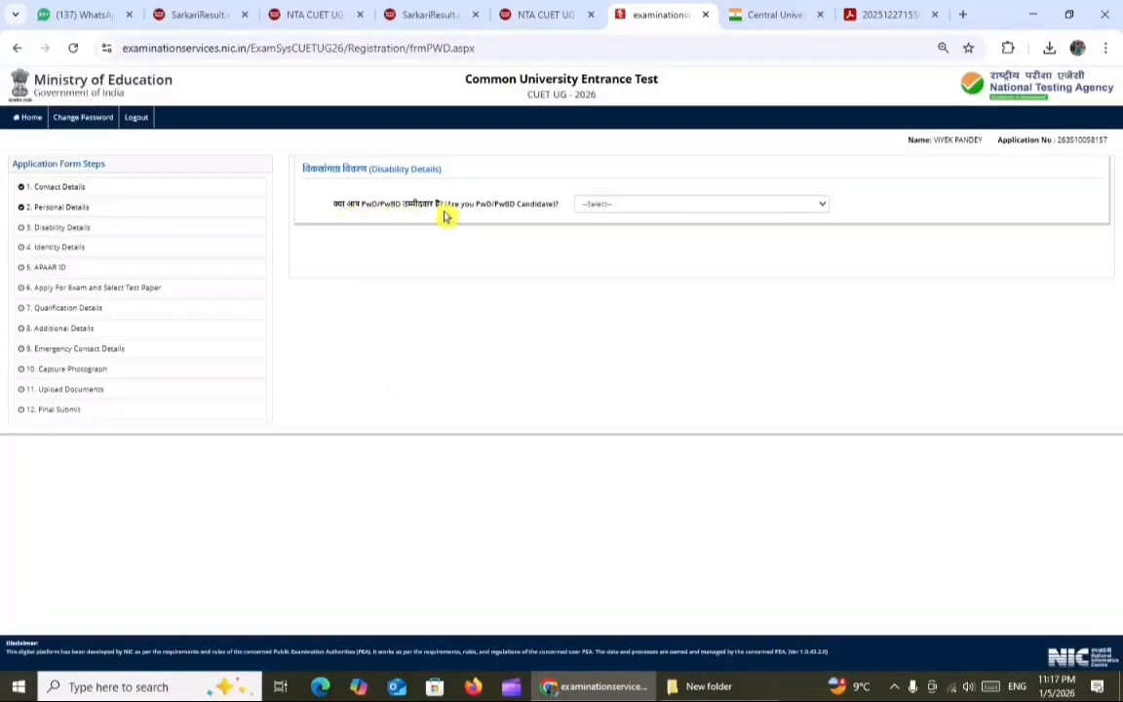
# - Set the PwD candidate answer to No after briefly trying Yes
pyautogui.click(661, 206)
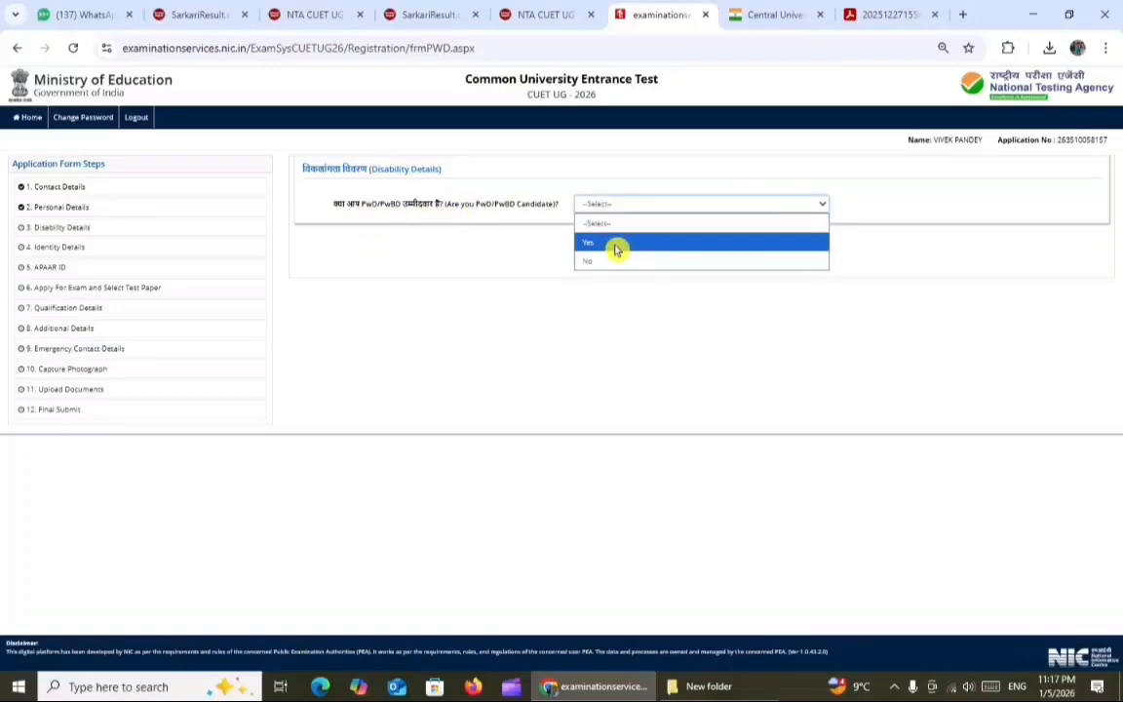
pyautogui.click(634, 260)
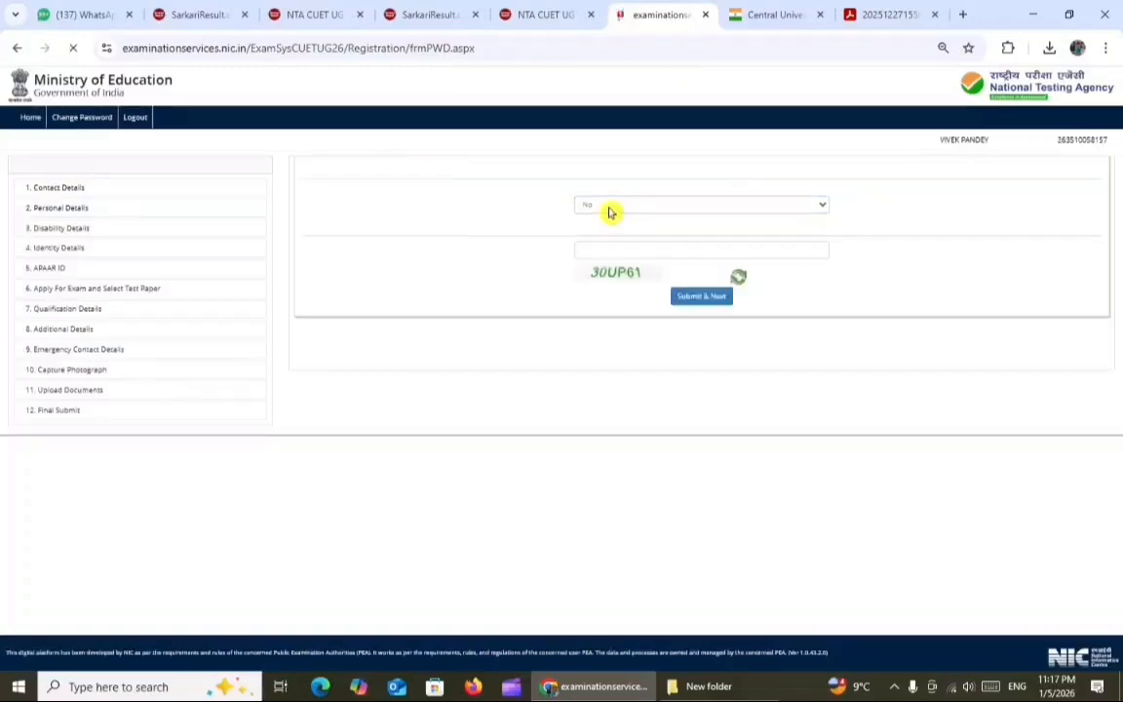
pyautogui.click(652, 202)
pyautogui.click(636, 246)
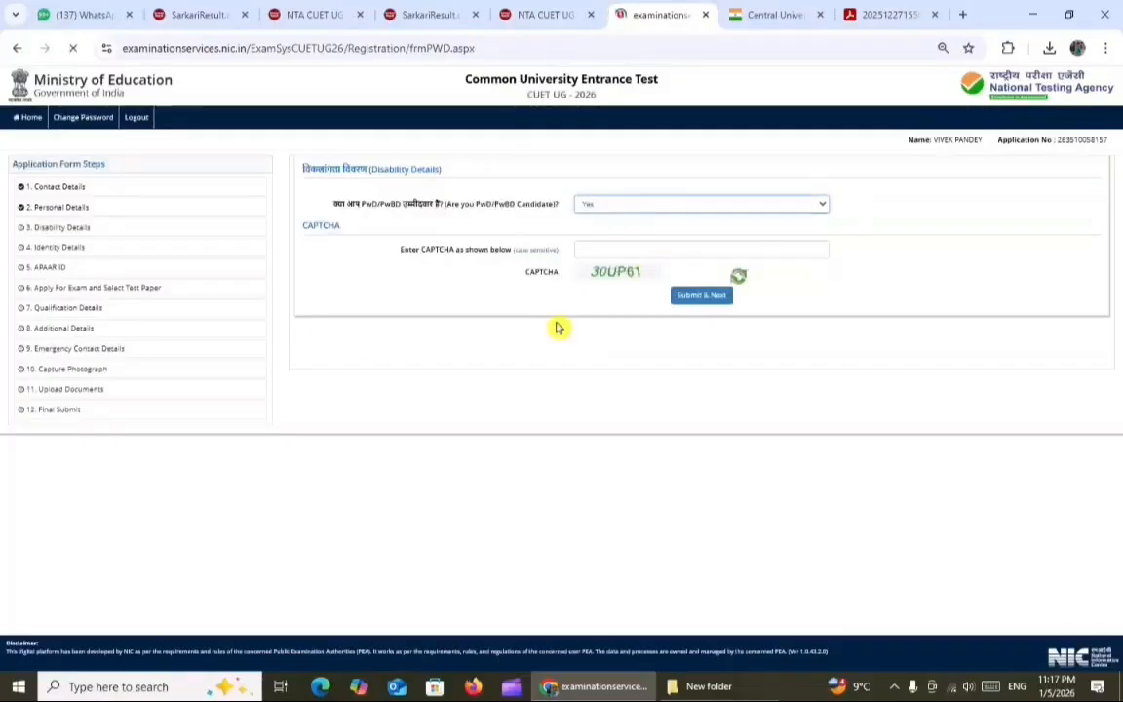
pyautogui.click(622, 302)
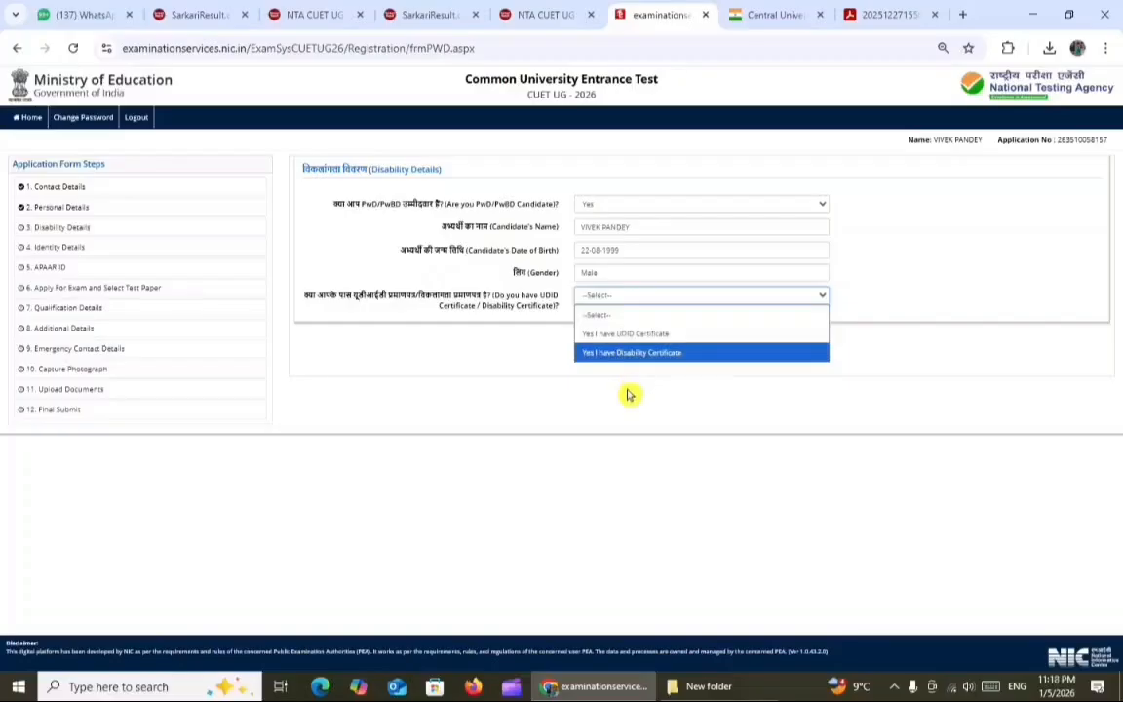
pyautogui.click(604, 205)
pyautogui.click(601, 257)
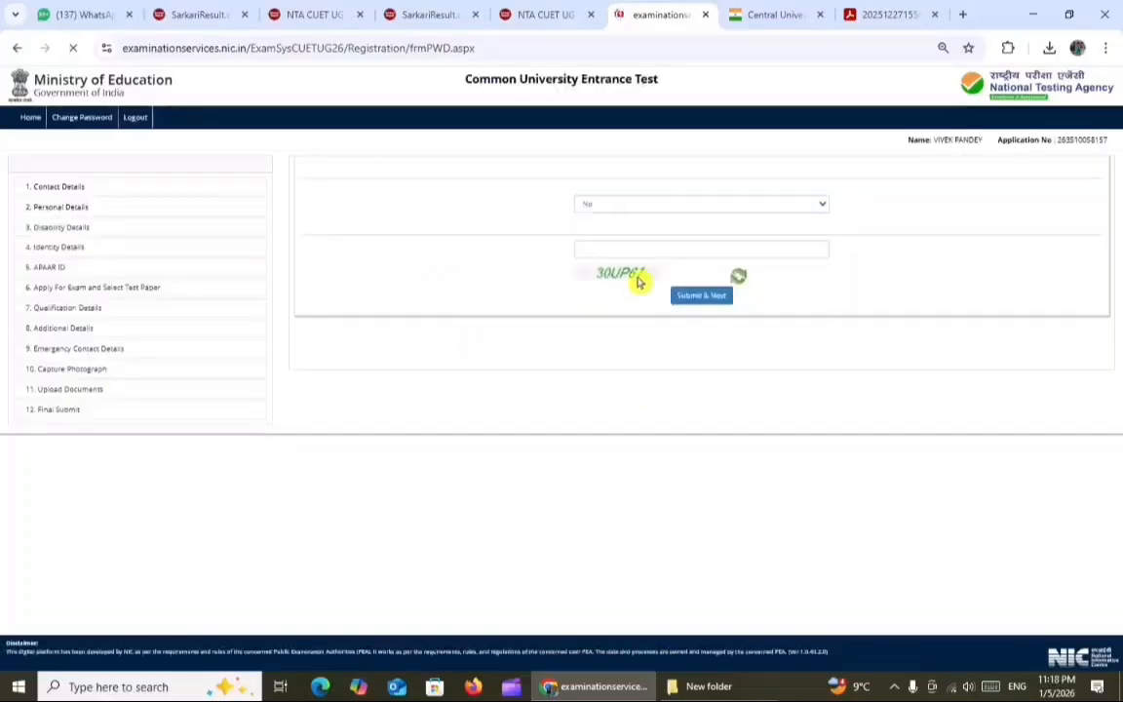
# - Enter the CAPTCHA and submit the Disability Details, confirming with Yes
pyautogui.click(659, 249)
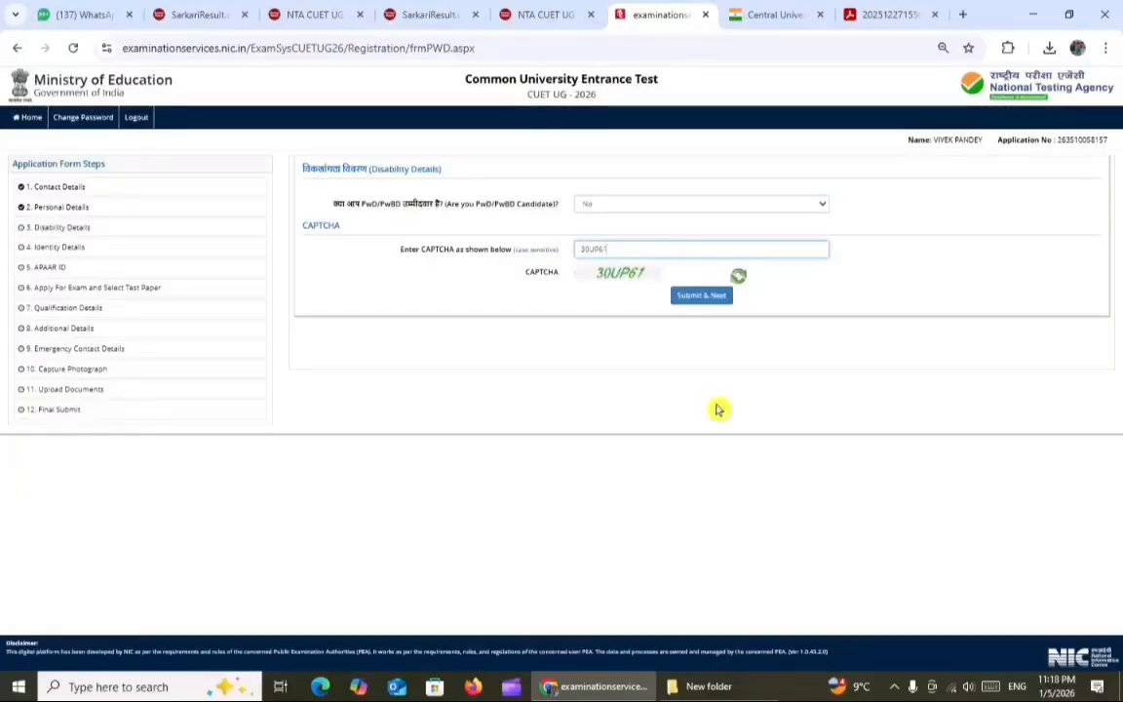
pyautogui.click(691, 296)
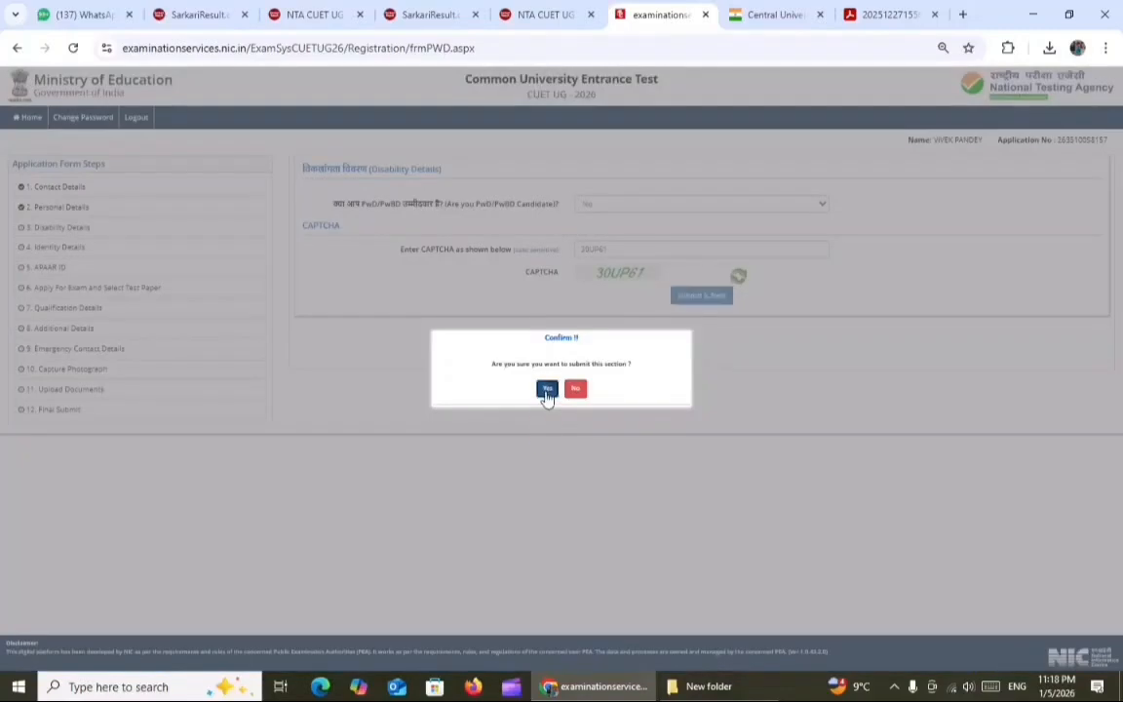
pyautogui.click(547, 390)
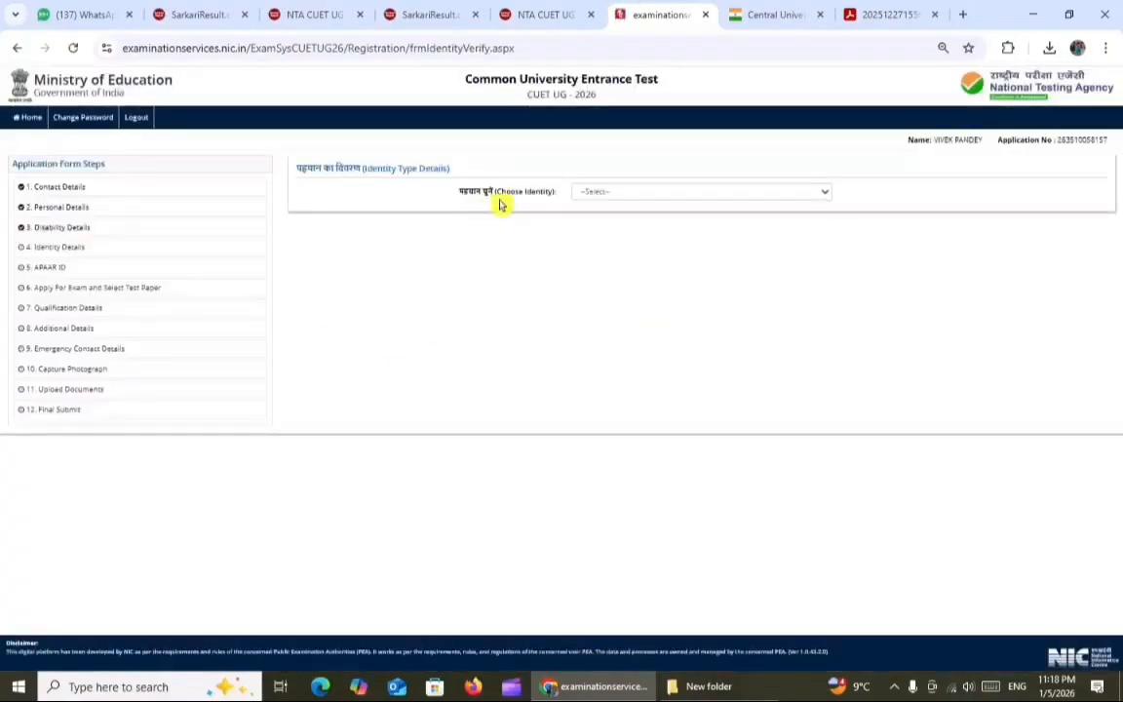
# - Choose Aadhaar as the identity type, give consent, and submit it with the CAPTCHA
pyautogui.click(666, 192)
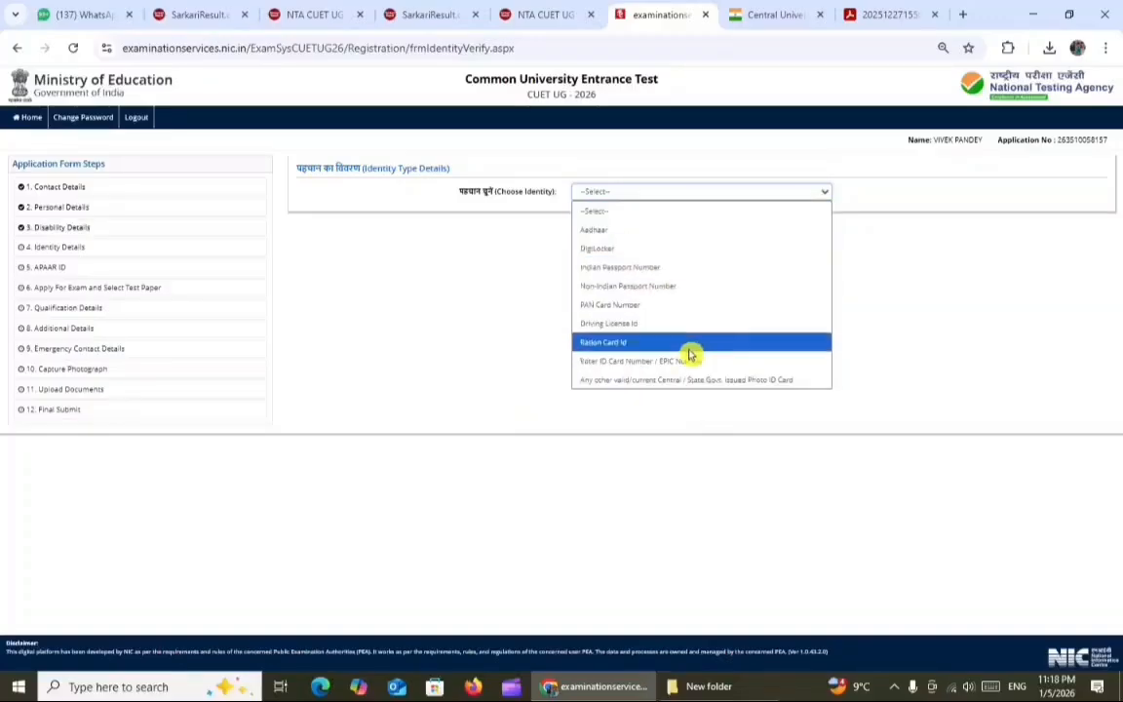
pyautogui.click(625, 231)
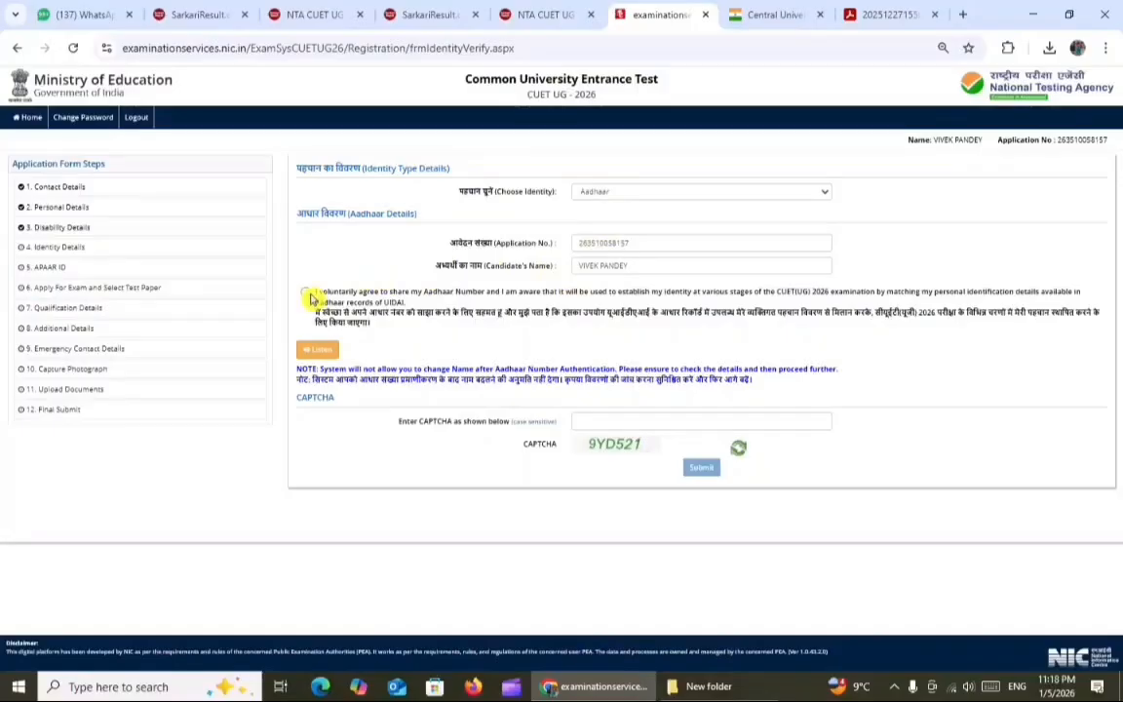
pyautogui.click(305, 290)
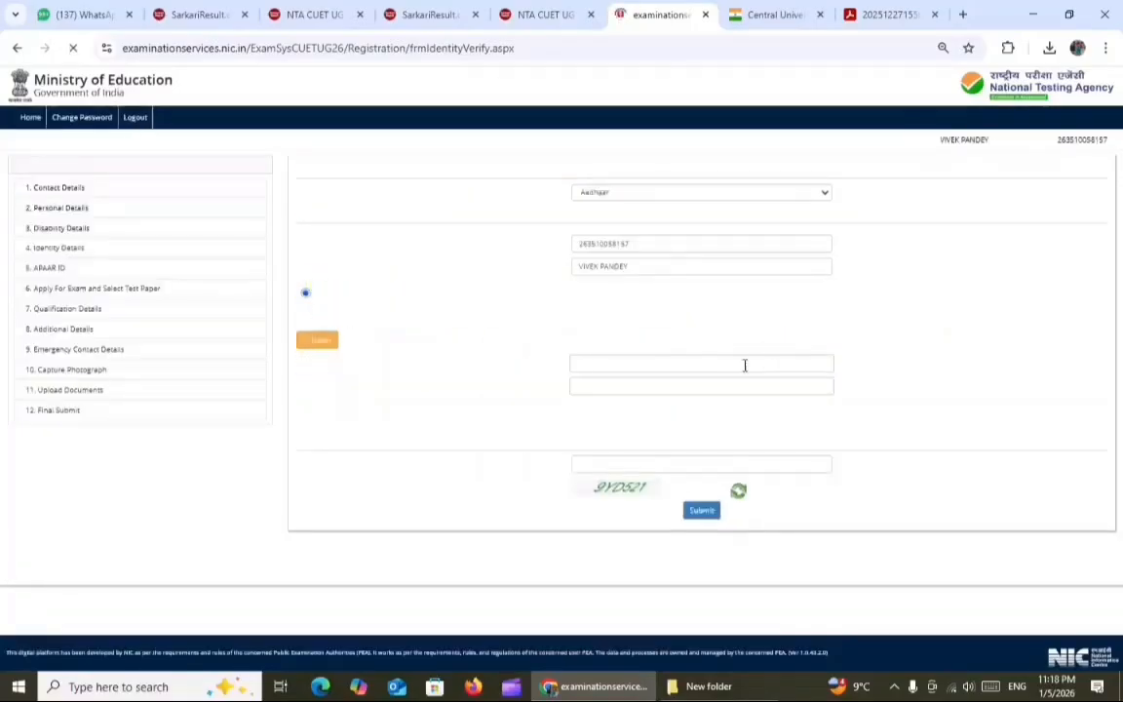
pyautogui.click(608, 471)
pyautogui.write('9YD521')
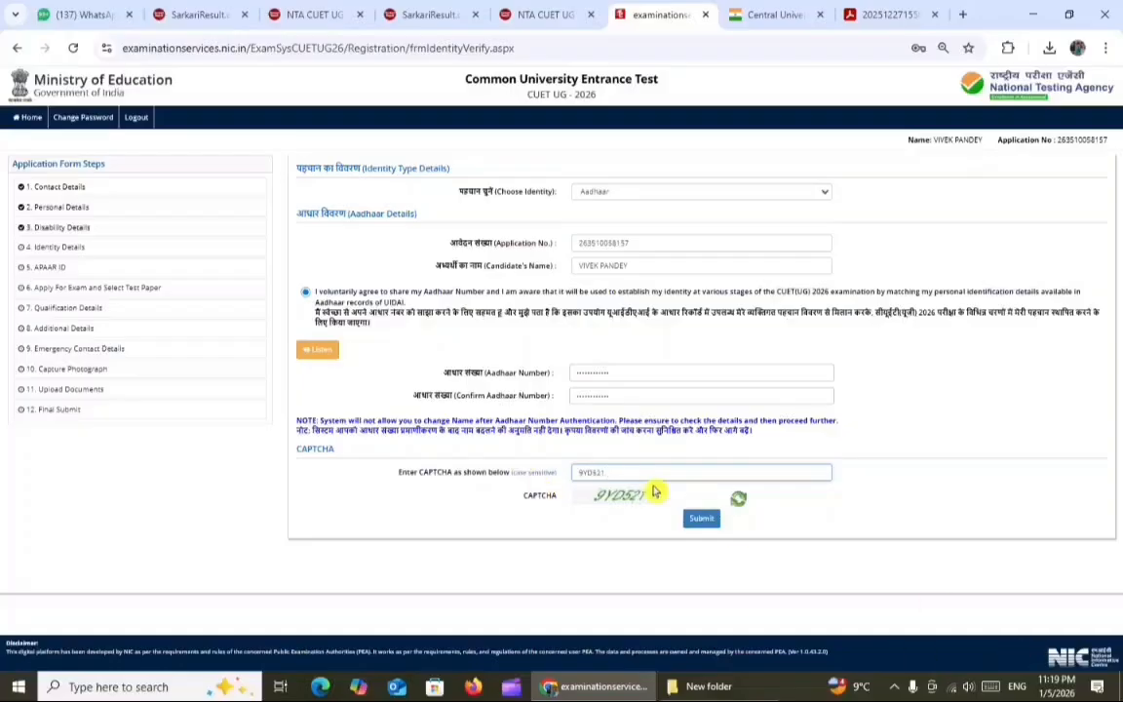
pyautogui.click(702, 517)
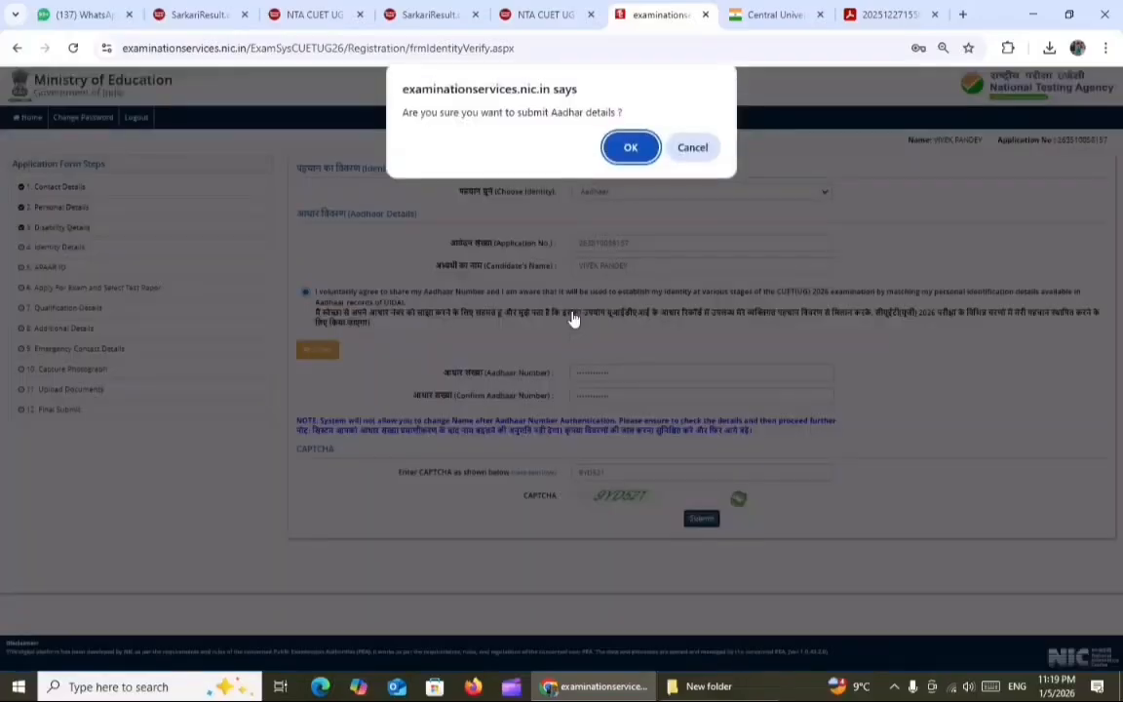
pyautogui.click(632, 148)
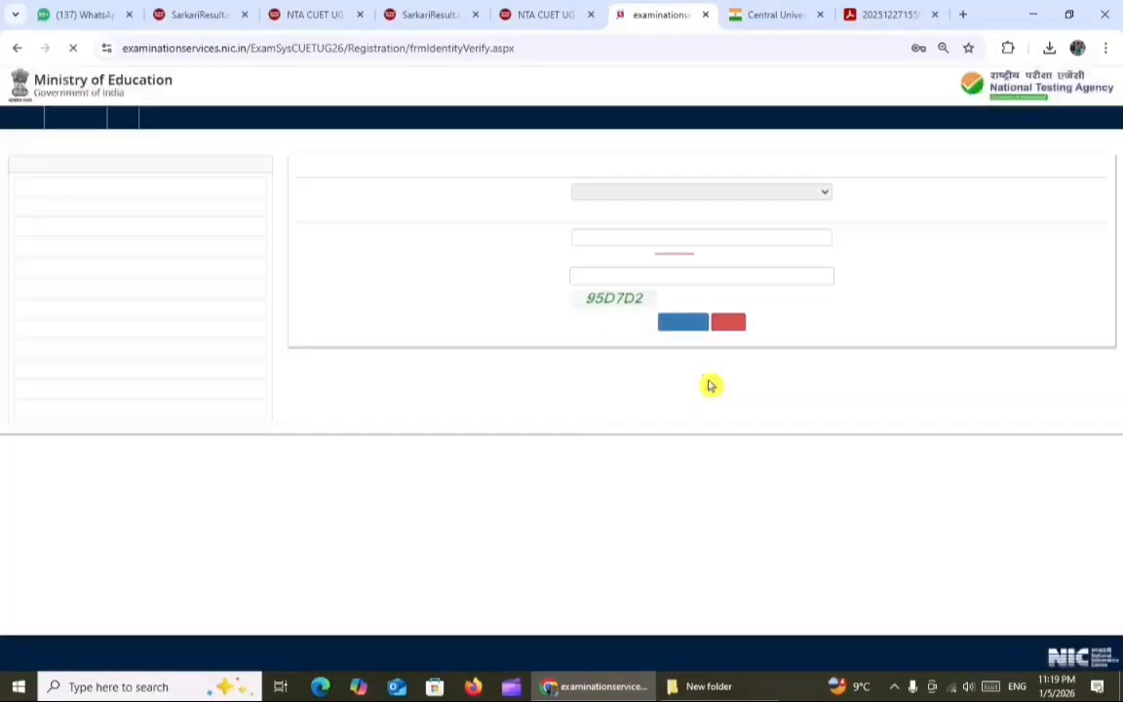
# - Verify the Aadhaar OTP with the CAPTCHA, then continue to the APAAR ID step
pyautogui.click(646, 239)
pyautogui.click(626, 275)
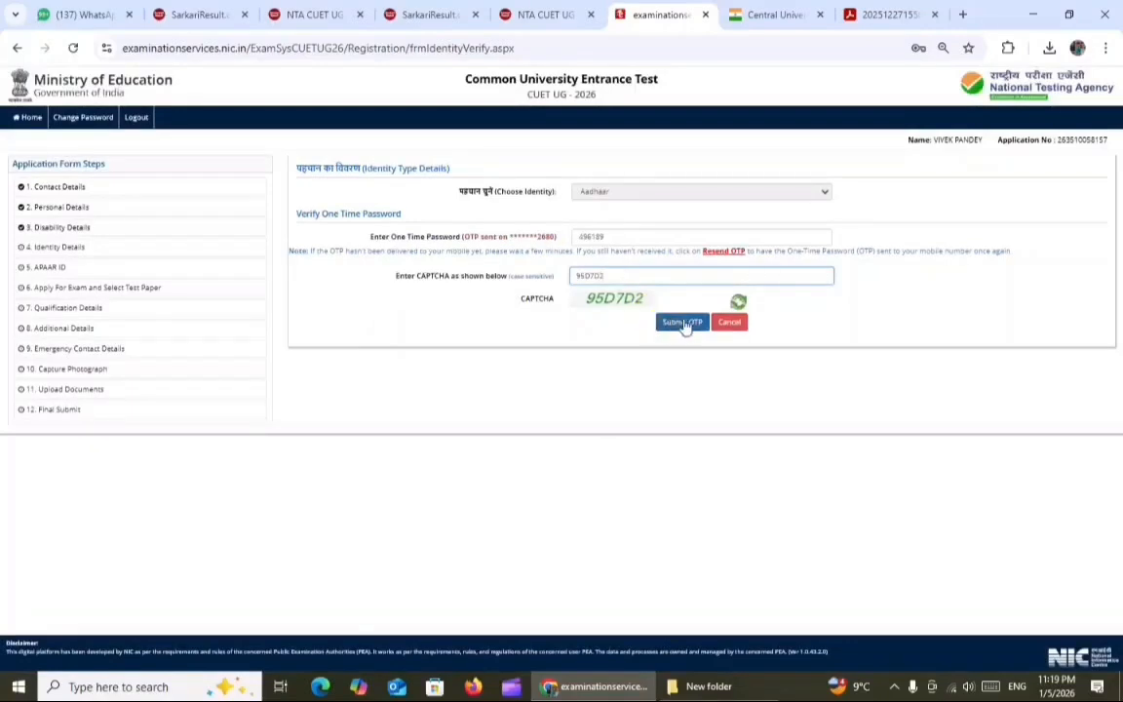
pyautogui.click(685, 323)
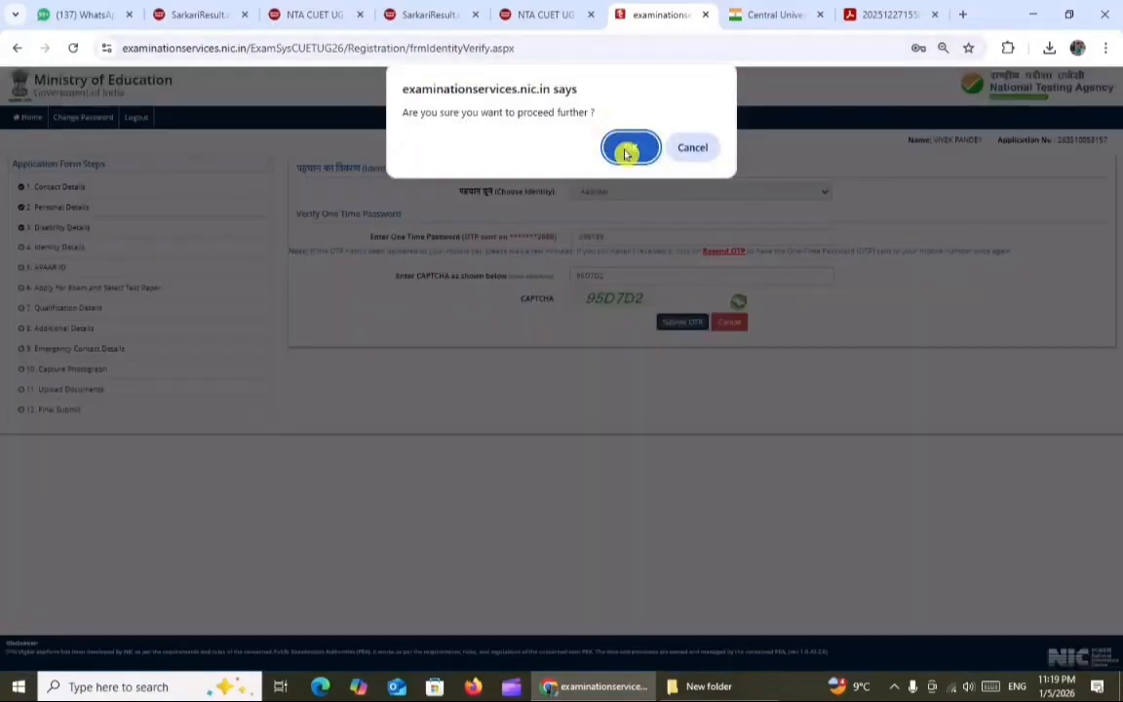
pyautogui.click(627, 152)
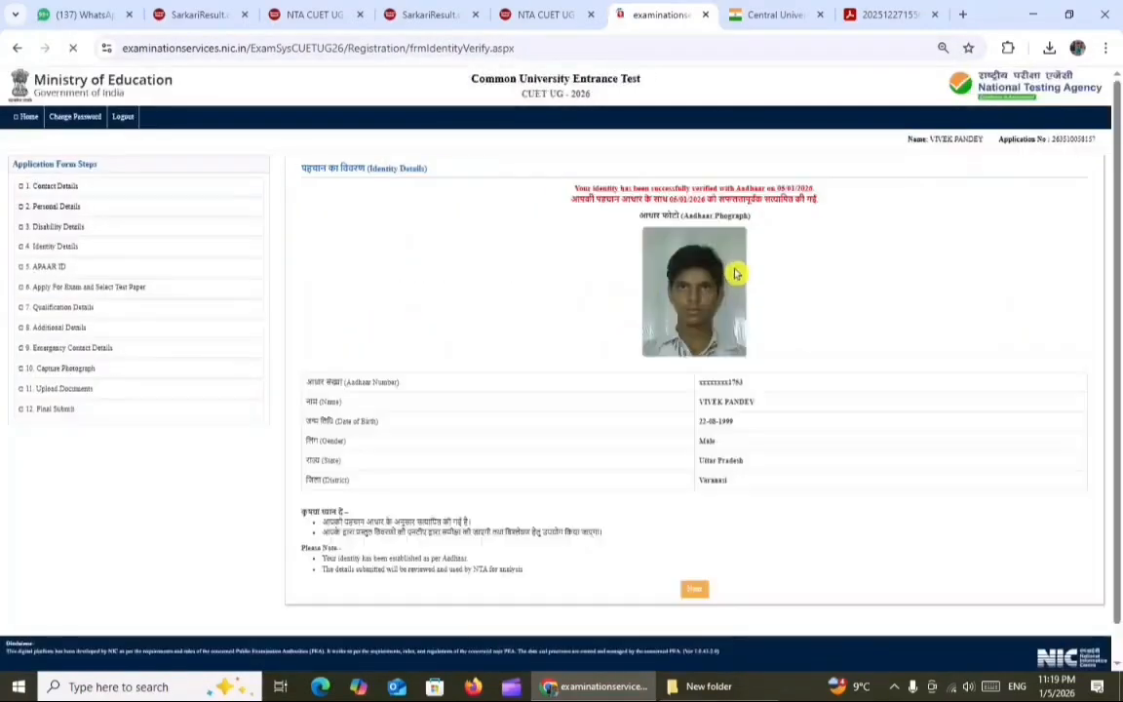
pyautogui.scroll(-2, 529, 381)
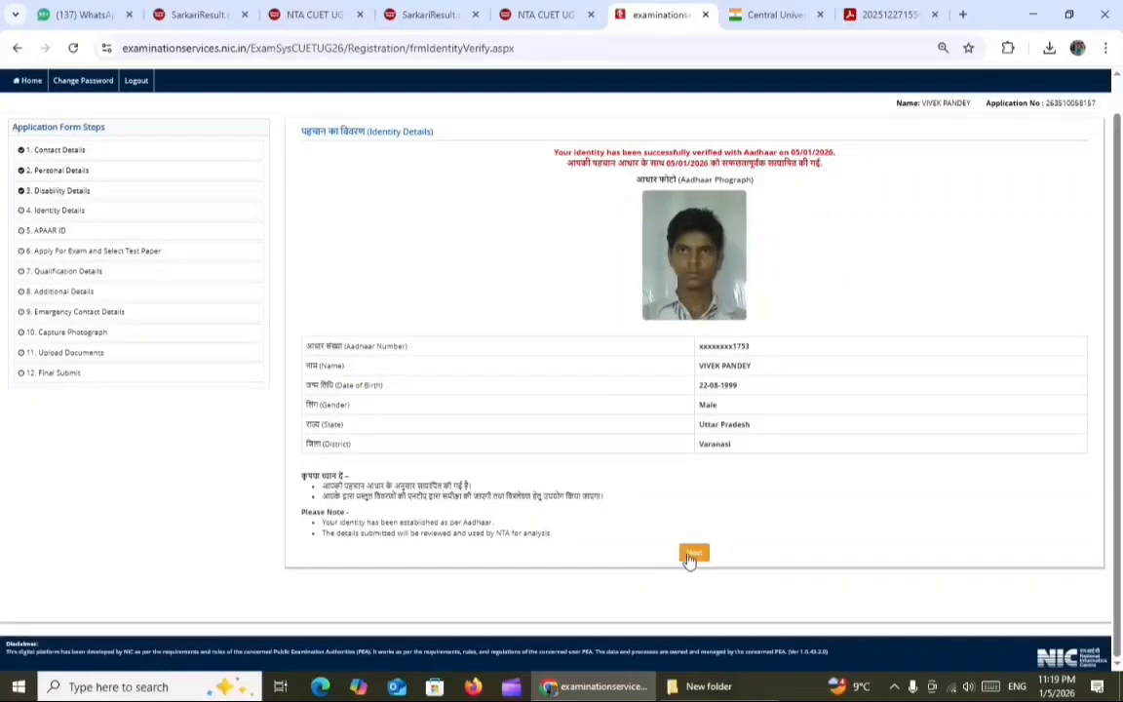
pyautogui.click(691, 556)
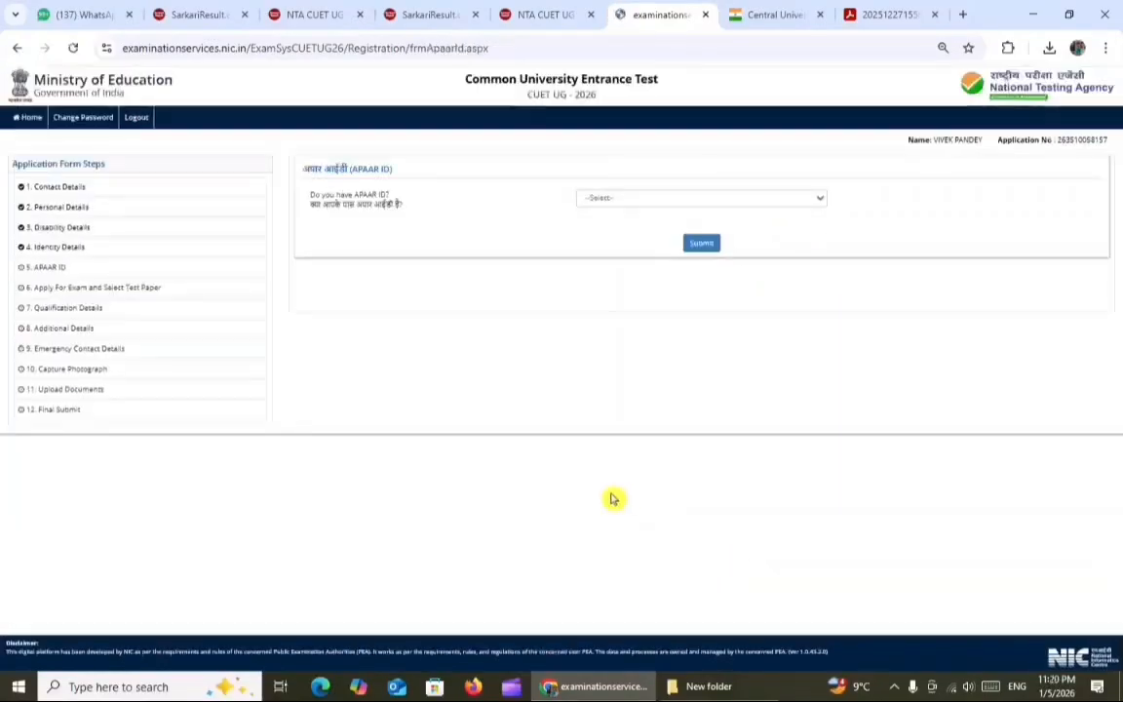
# - Answer No to holding an APAAR ID and submit, confirming with OK
pyautogui.click(643, 198)
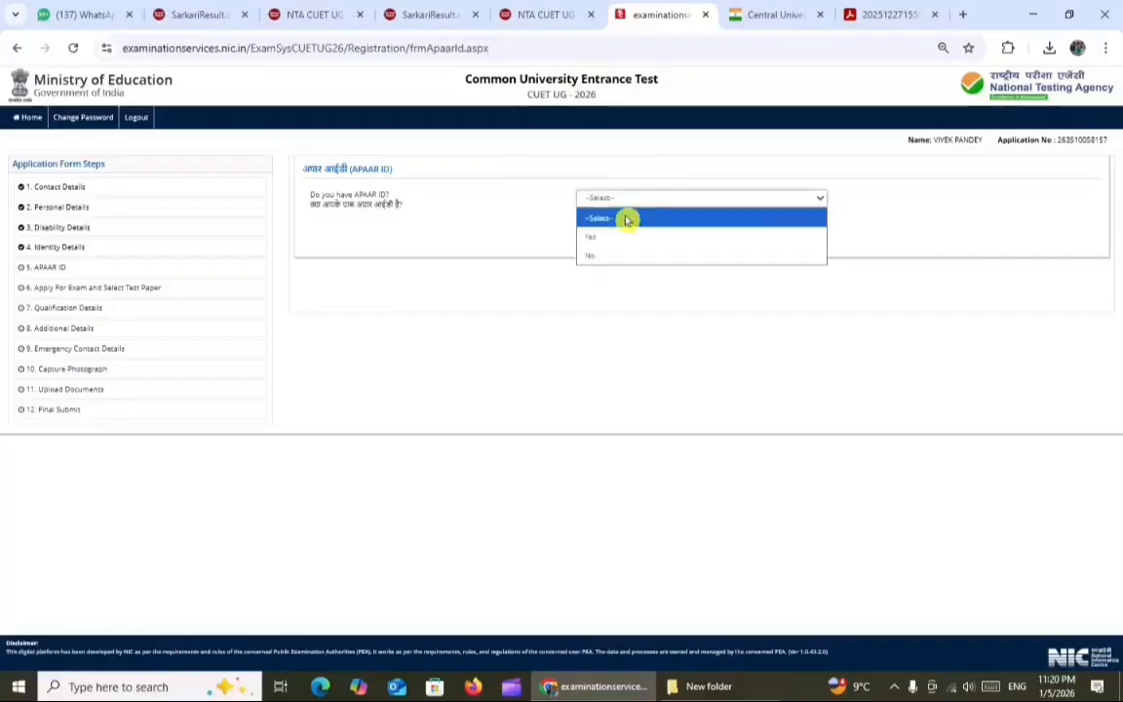
pyautogui.click(592, 254)
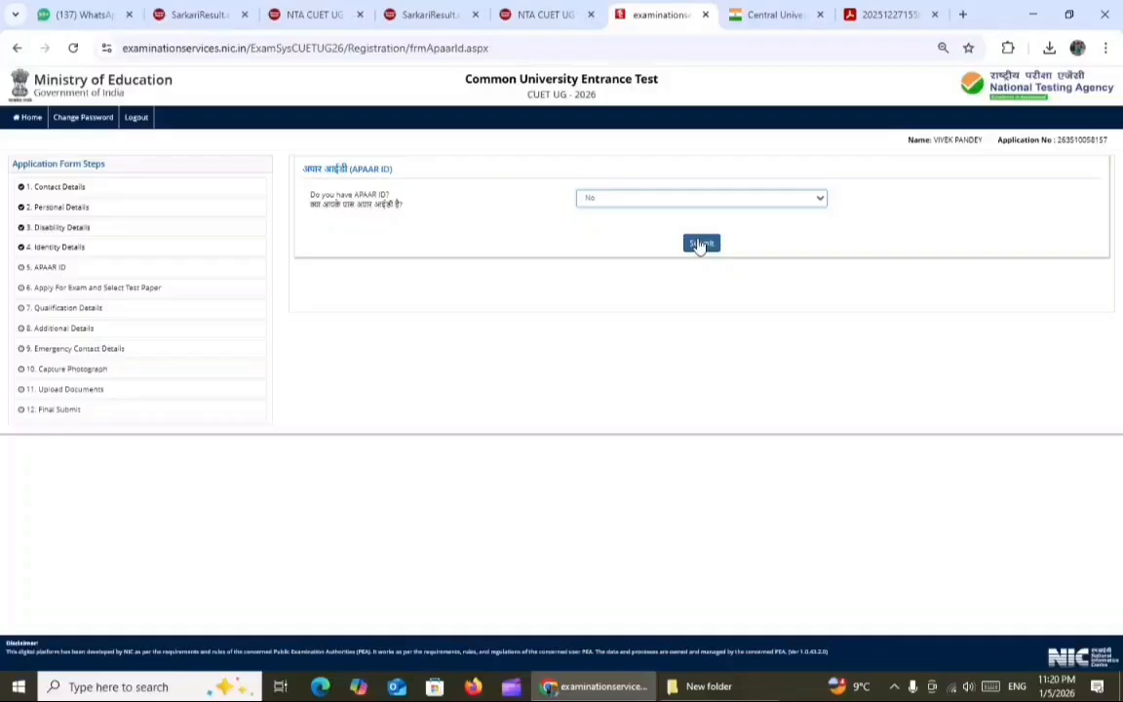
pyautogui.click(699, 243)
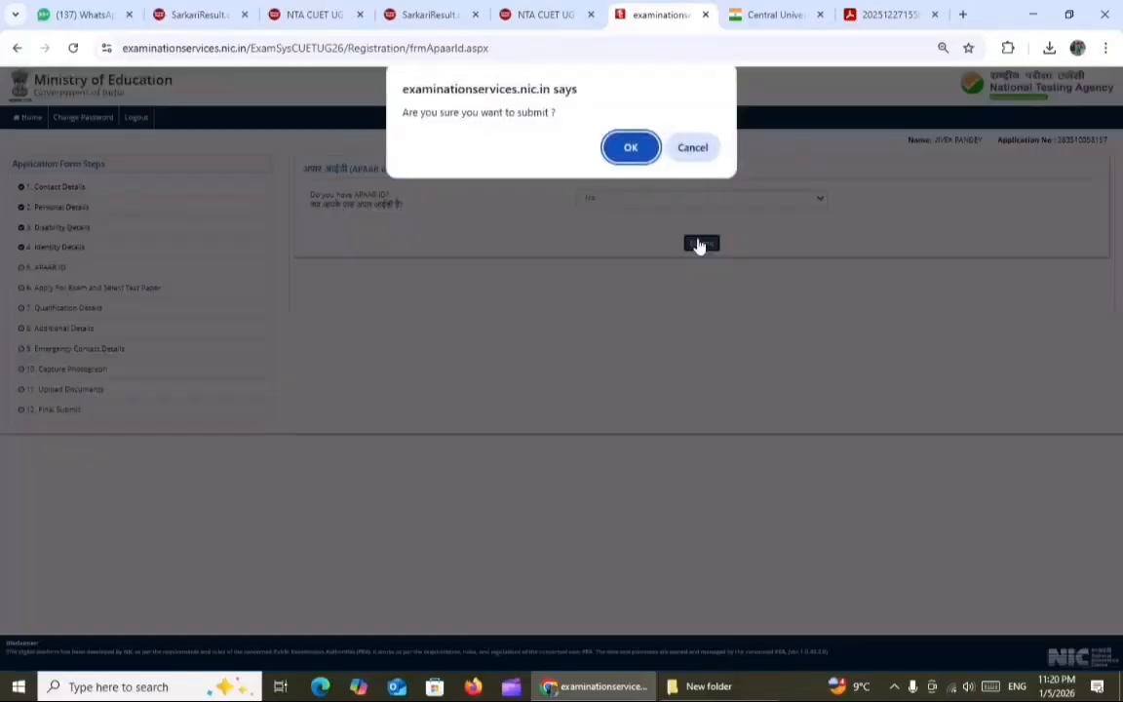
pyautogui.click(631, 146)
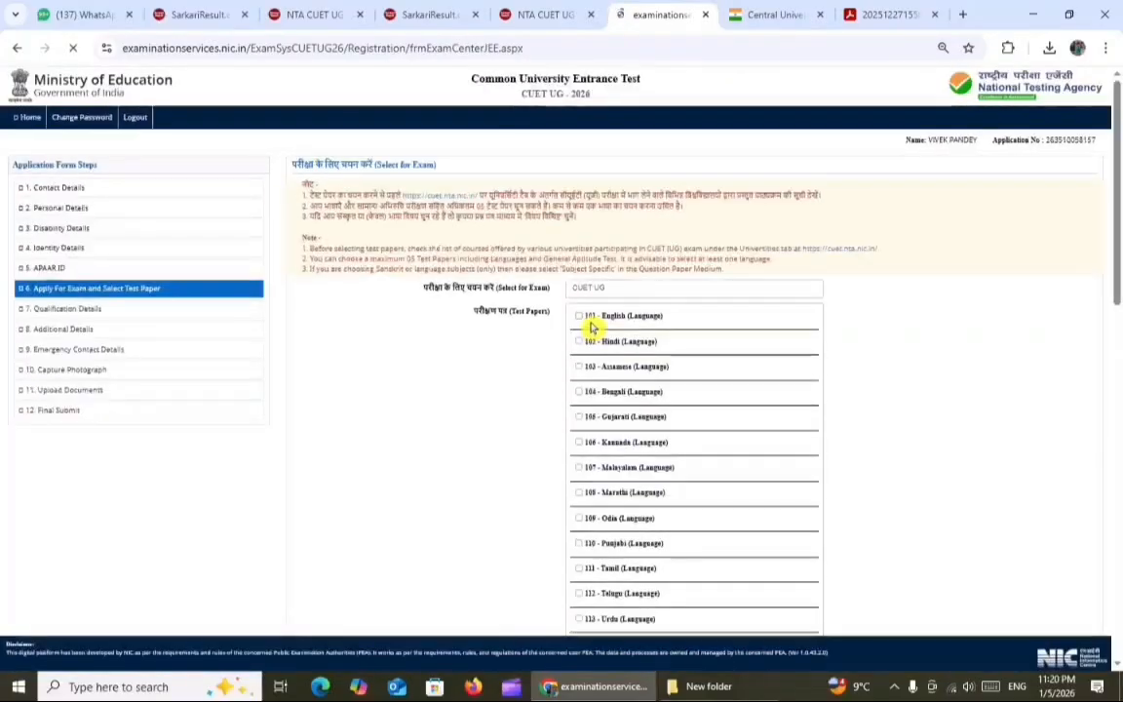
pyautogui.scroll(-2, 381, 331)
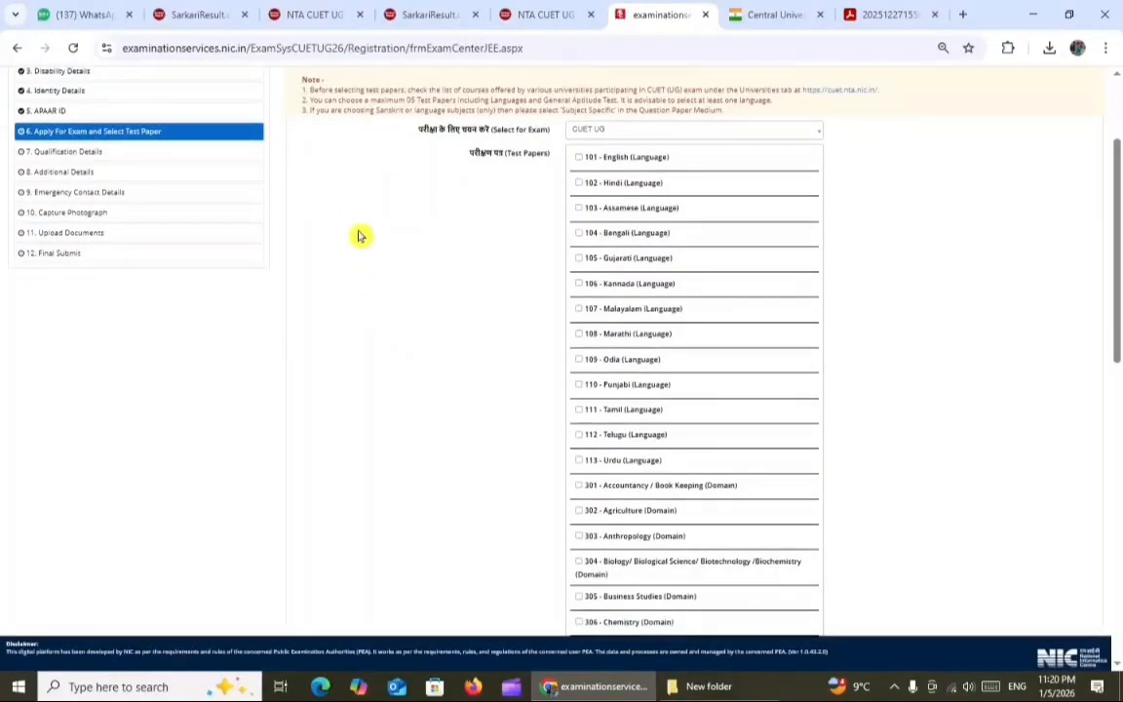
pyautogui.scroll(-1, 360, 236)
pyautogui.scroll(-5, 360, 236)
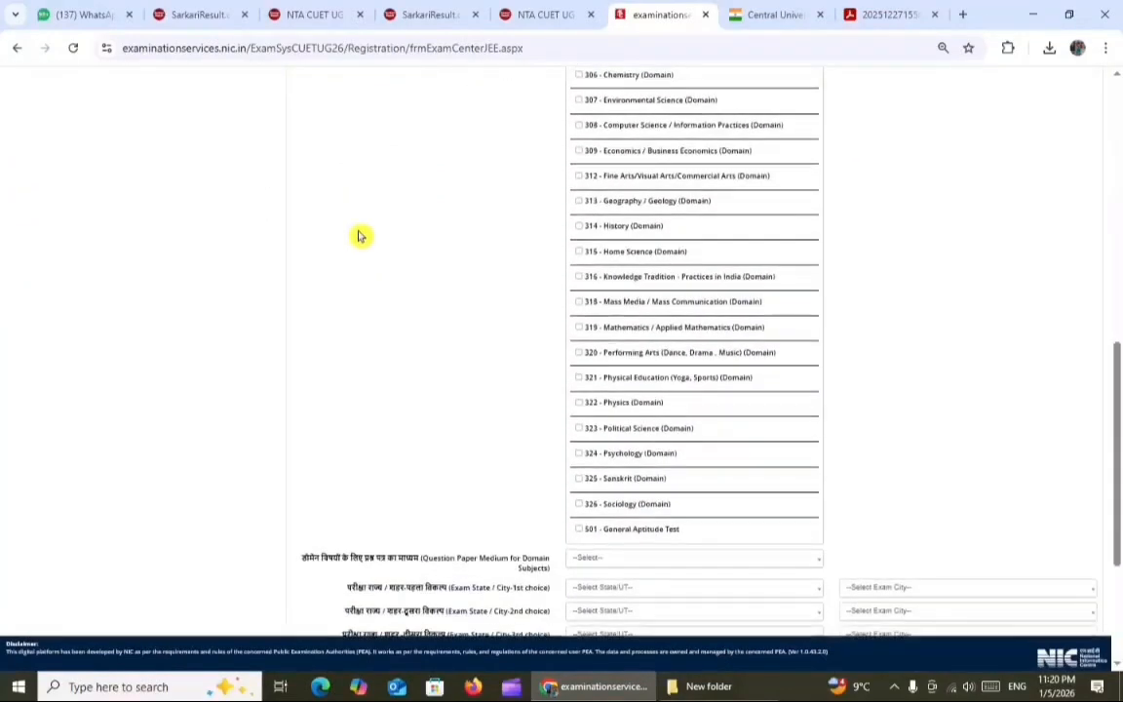
pyautogui.scroll(7, 360, 236)
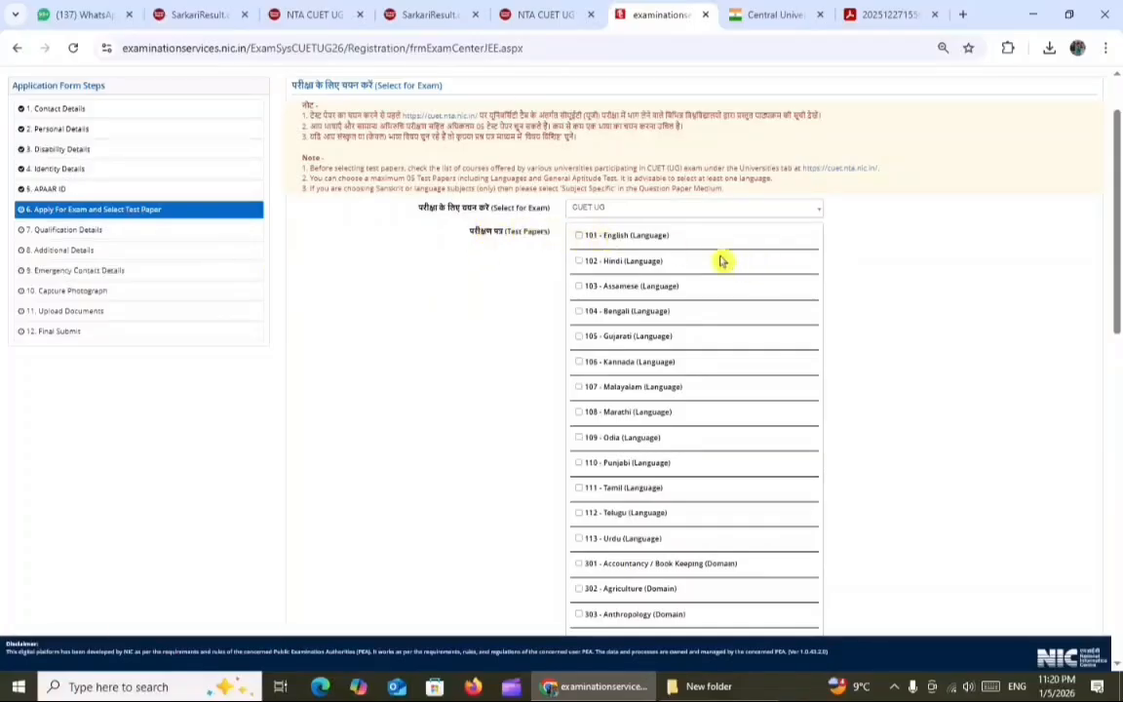
pyautogui.scroll(-1, 722, 262)
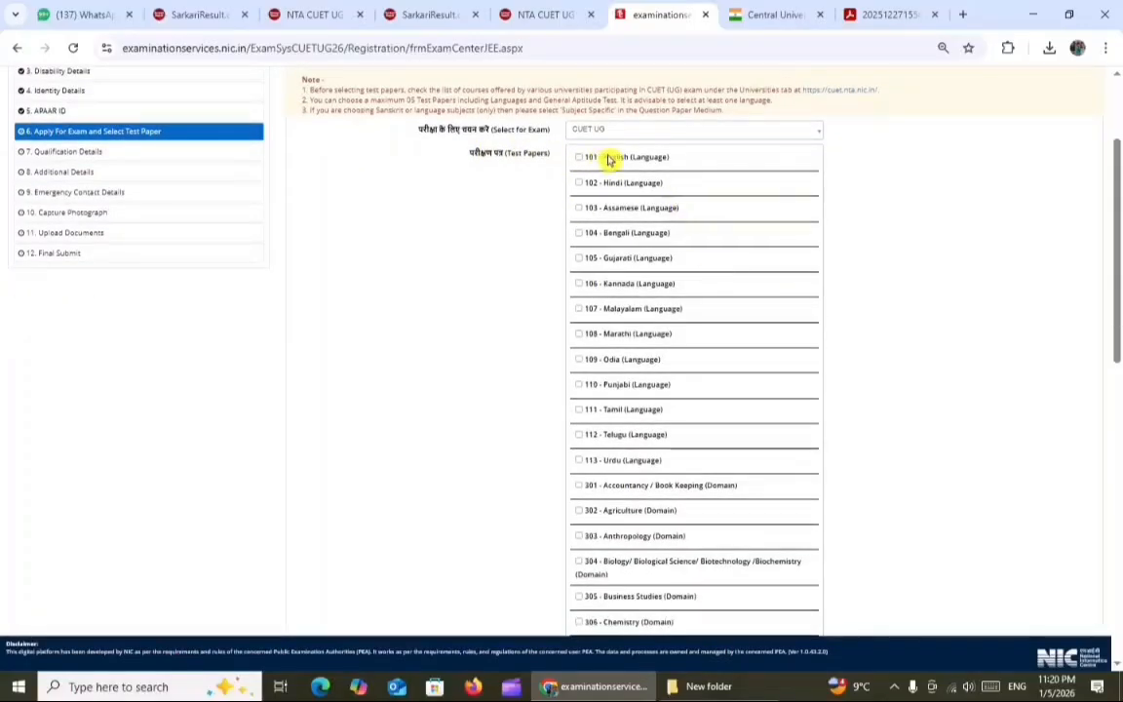
# - Open Banaras Hindu University's programme-mapping PDF from the Central Universities list
pyautogui.click(784, 10)
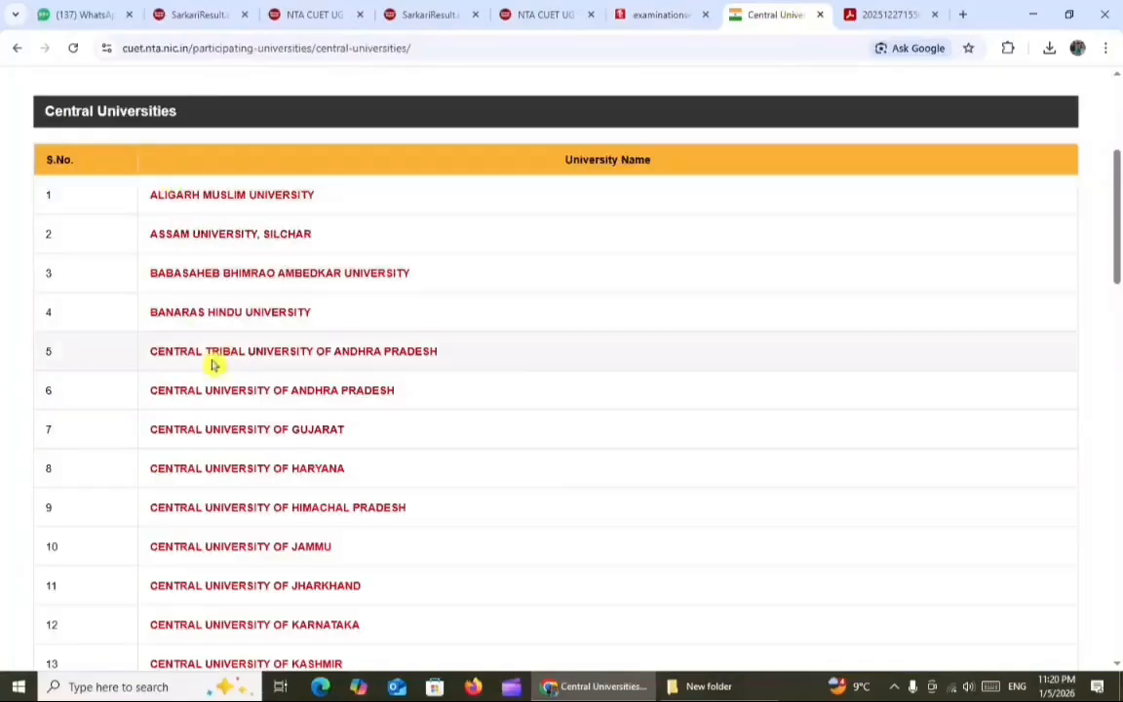
pyautogui.click(235, 311)
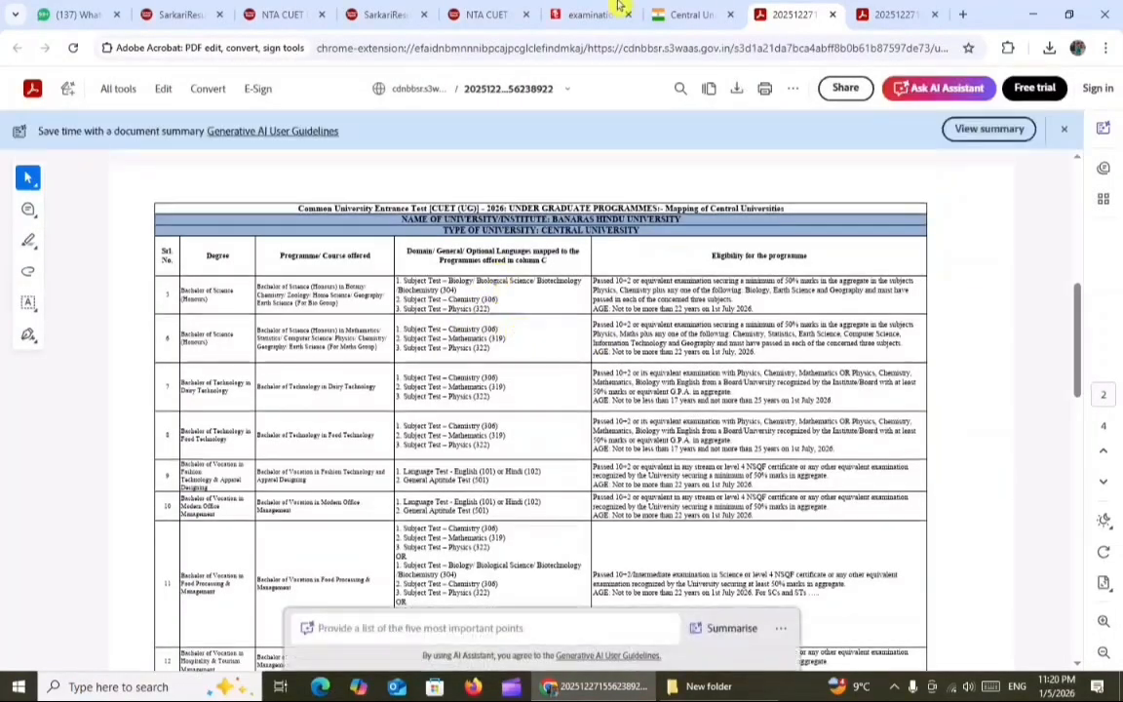
pyautogui.click(679, 10)
# - Tick 102 - Hindi (Language) and 501 - General Aptitude Test as test papers
pyautogui.click(604, 12)
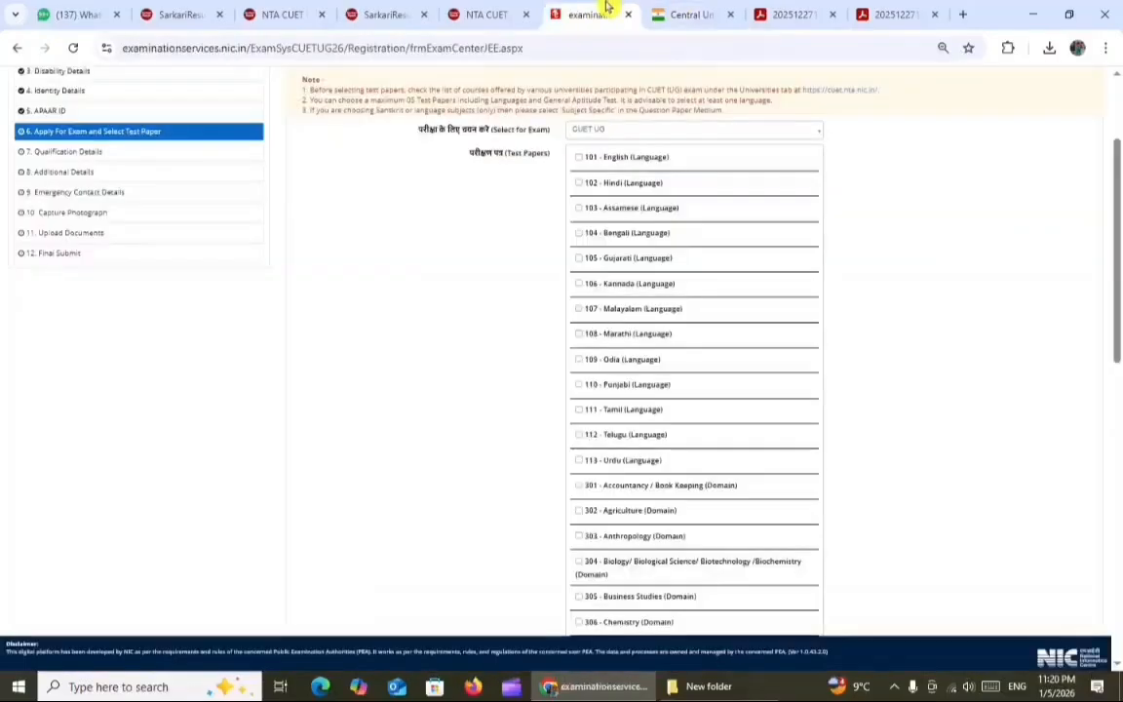
pyautogui.scroll(2, 517, 336)
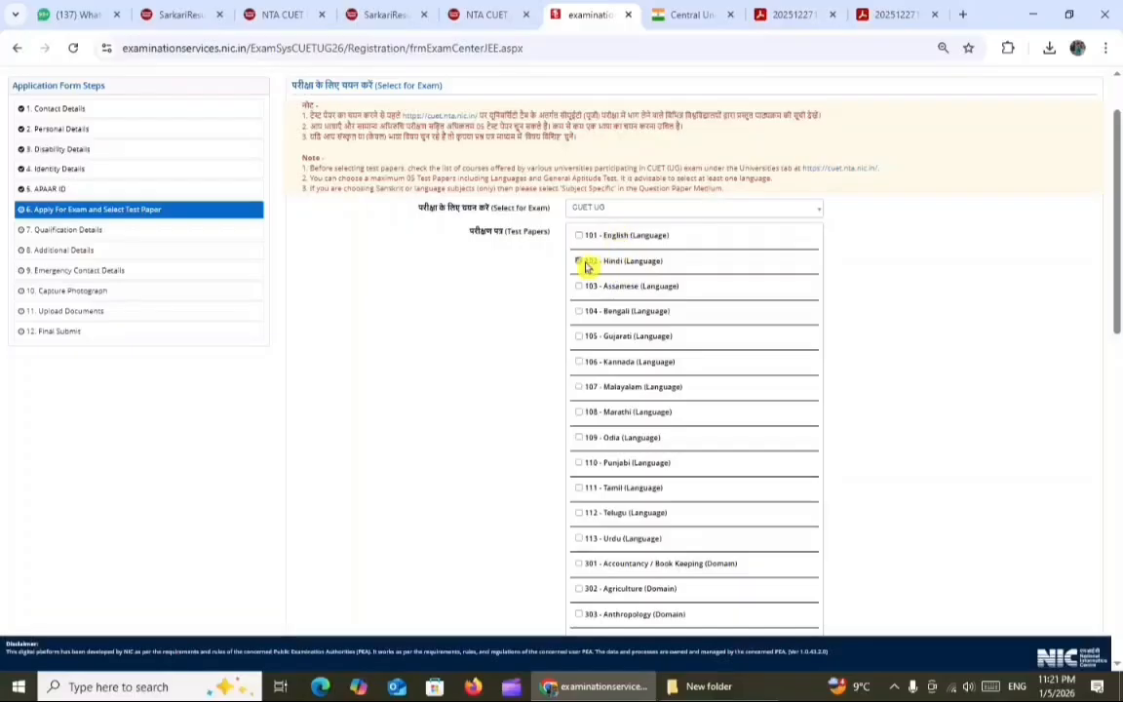
pyautogui.click(580, 261)
pyautogui.scroll(-10, 526, 280)
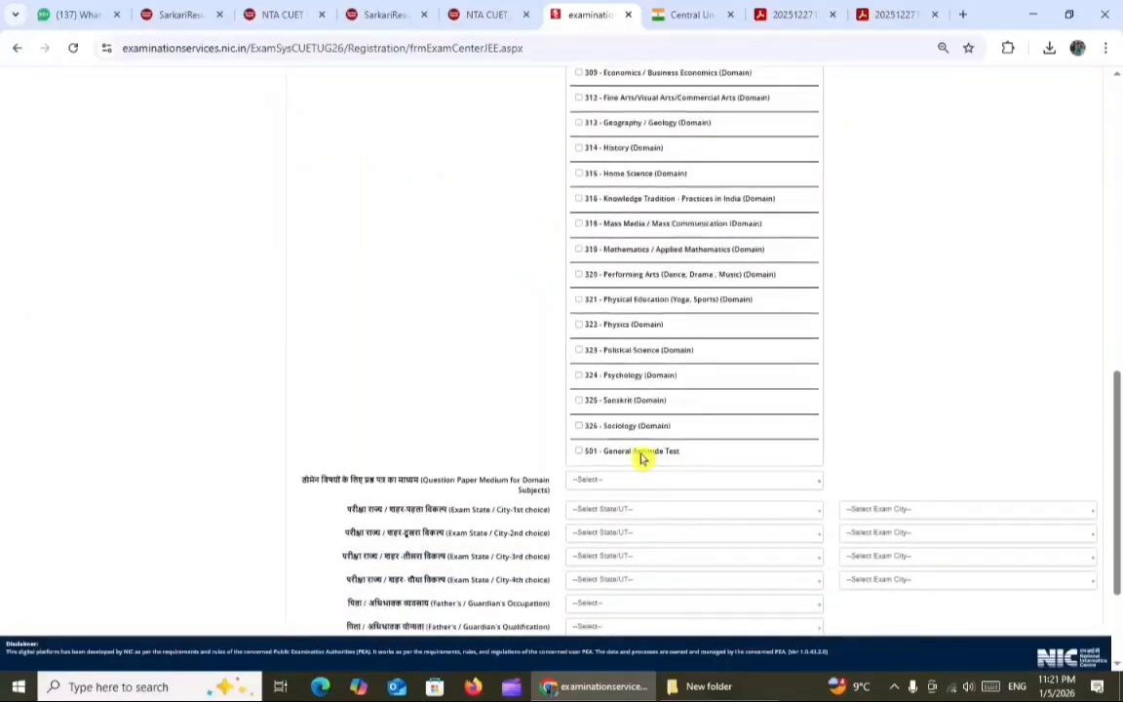
pyautogui.click(579, 453)
pyautogui.scroll(8, 419, 356)
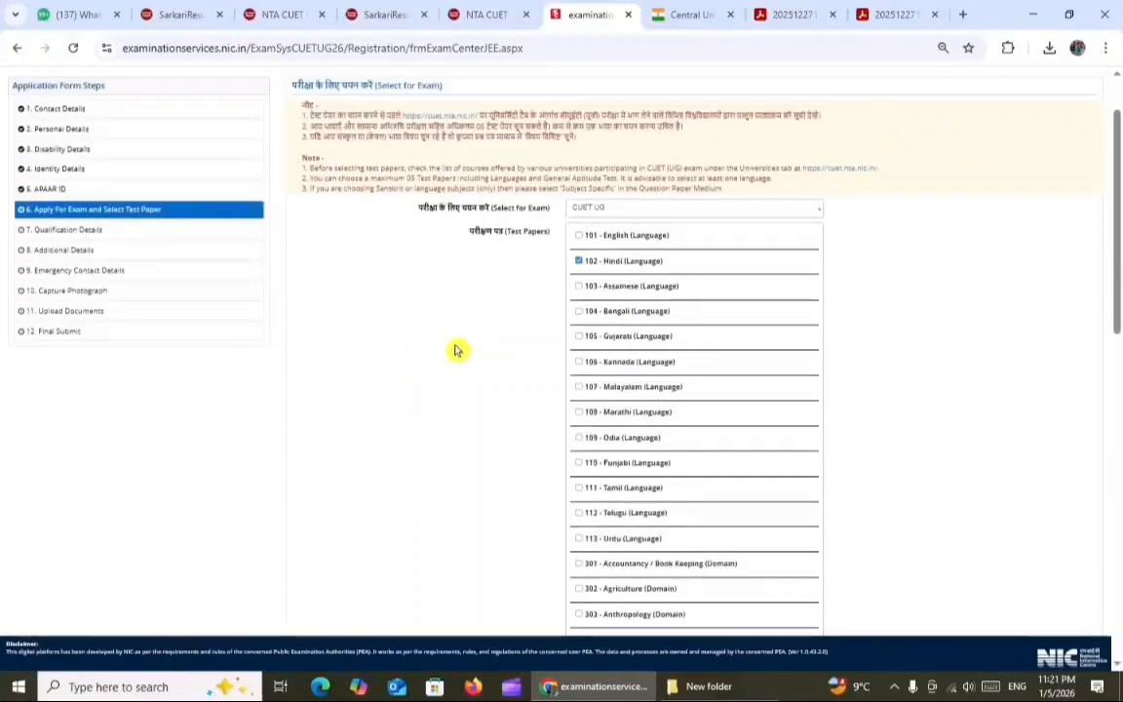
# - Review the BHU course-mapping PDF's programmes and required test papers, then head back
pyautogui.click(719, 11)
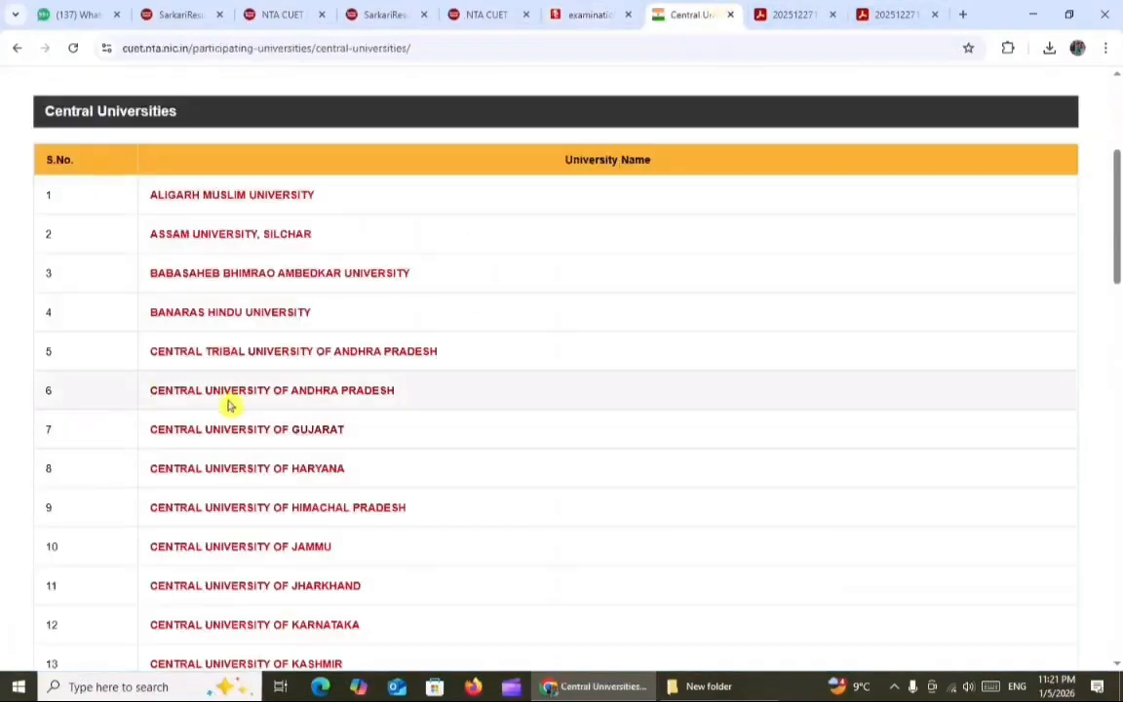
pyautogui.click(770, 15)
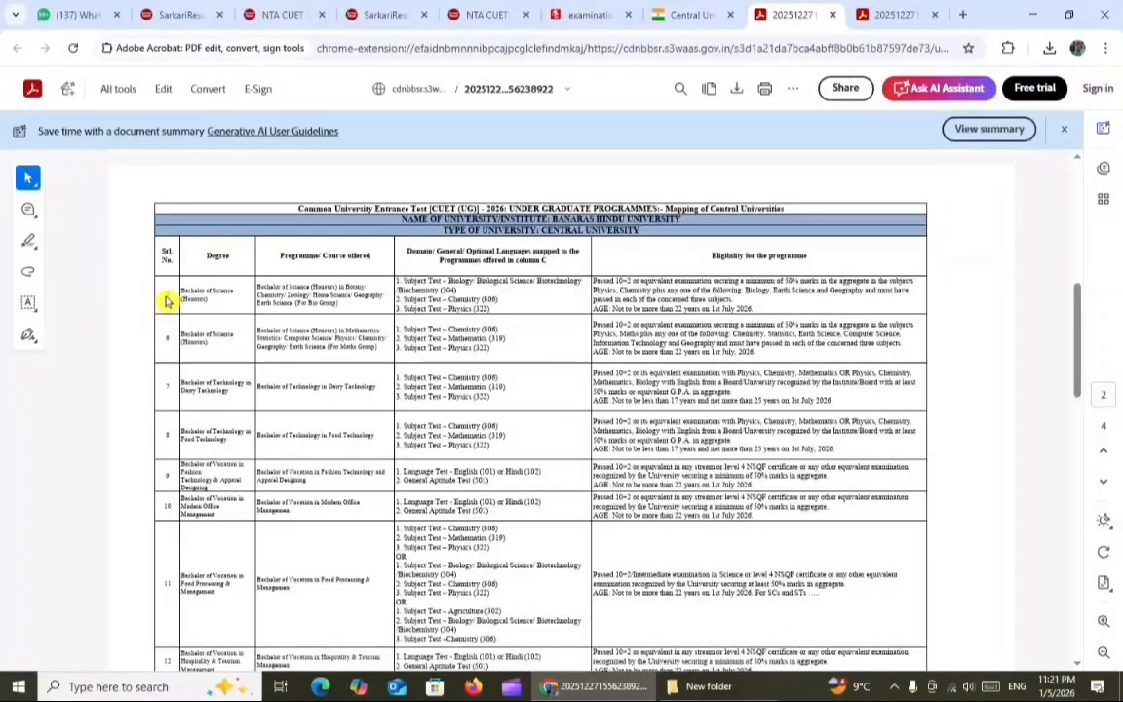
pyautogui.scroll(-6, 220, 331)
pyautogui.scroll(5, 219, 331)
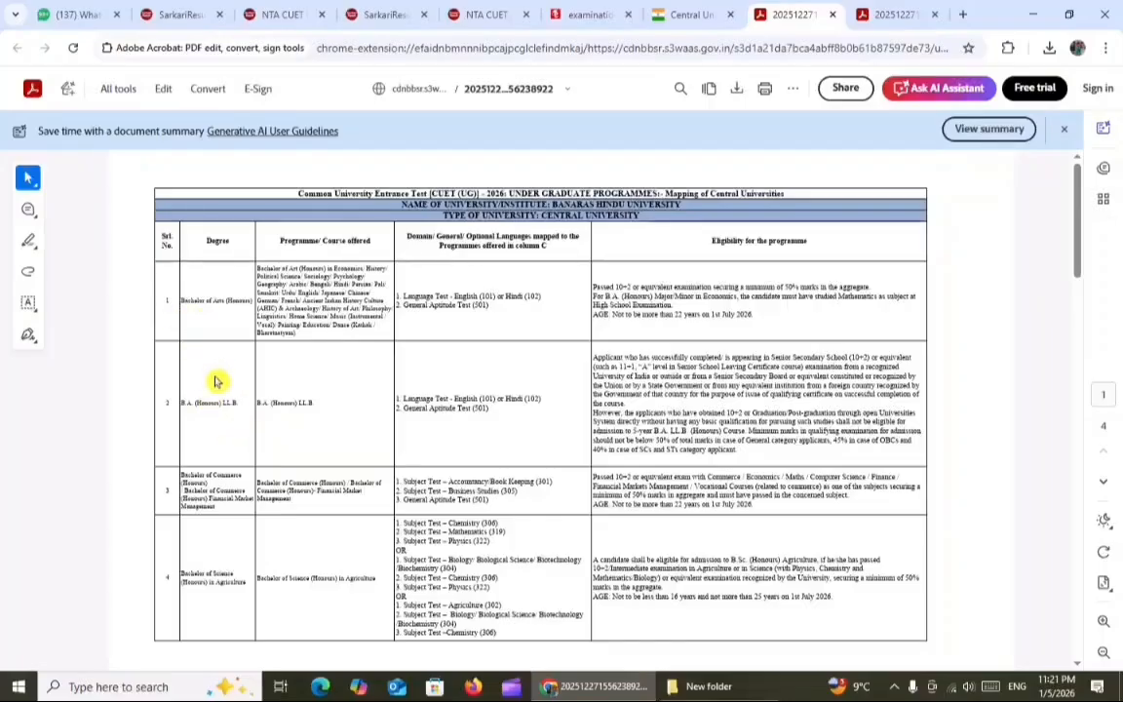
pyautogui.click(709, 12)
# - Choose Hindi as the question paper medium for domain subjects
pyautogui.click(559, 12)
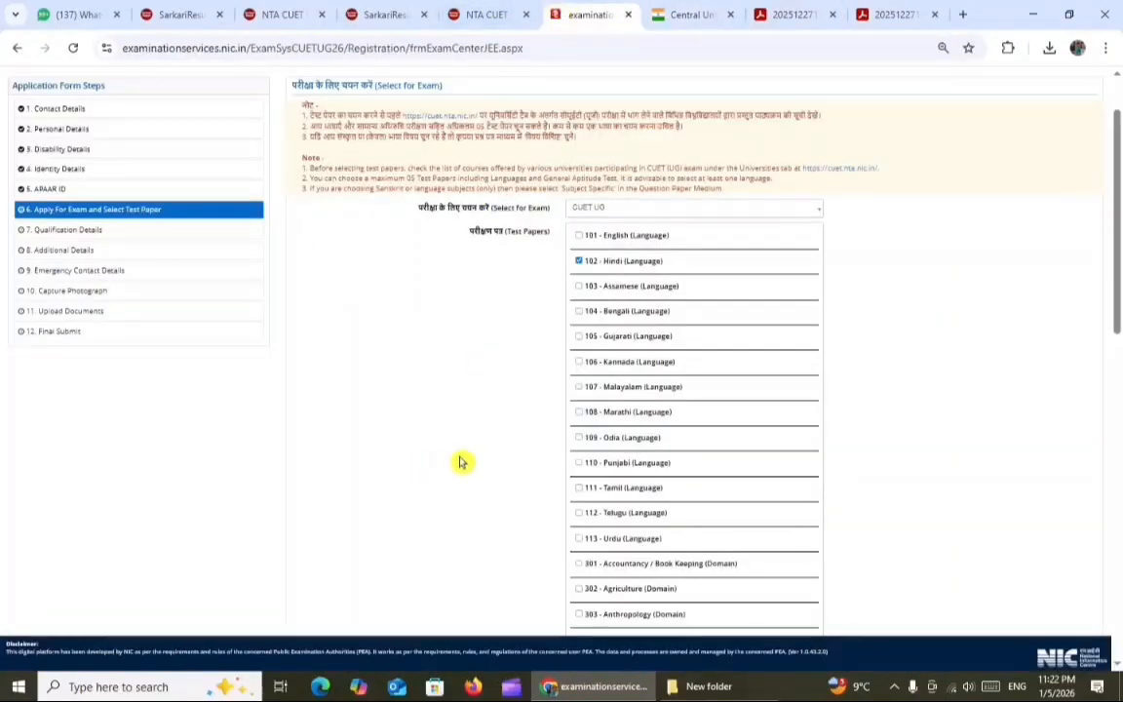
pyautogui.scroll(-2, 438, 453)
pyautogui.scroll(-6, 704, 504)
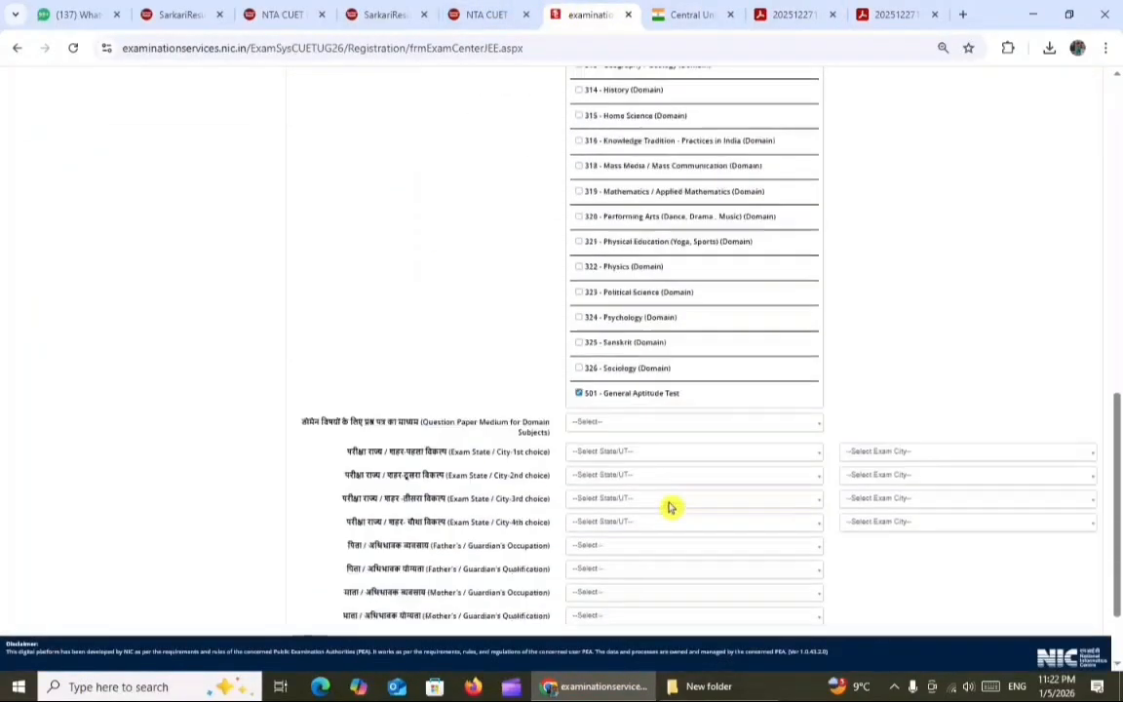
pyautogui.scroll(-1, 720, 183)
pyautogui.scroll(3, 532, 250)
pyautogui.scroll(-3, 526, 293)
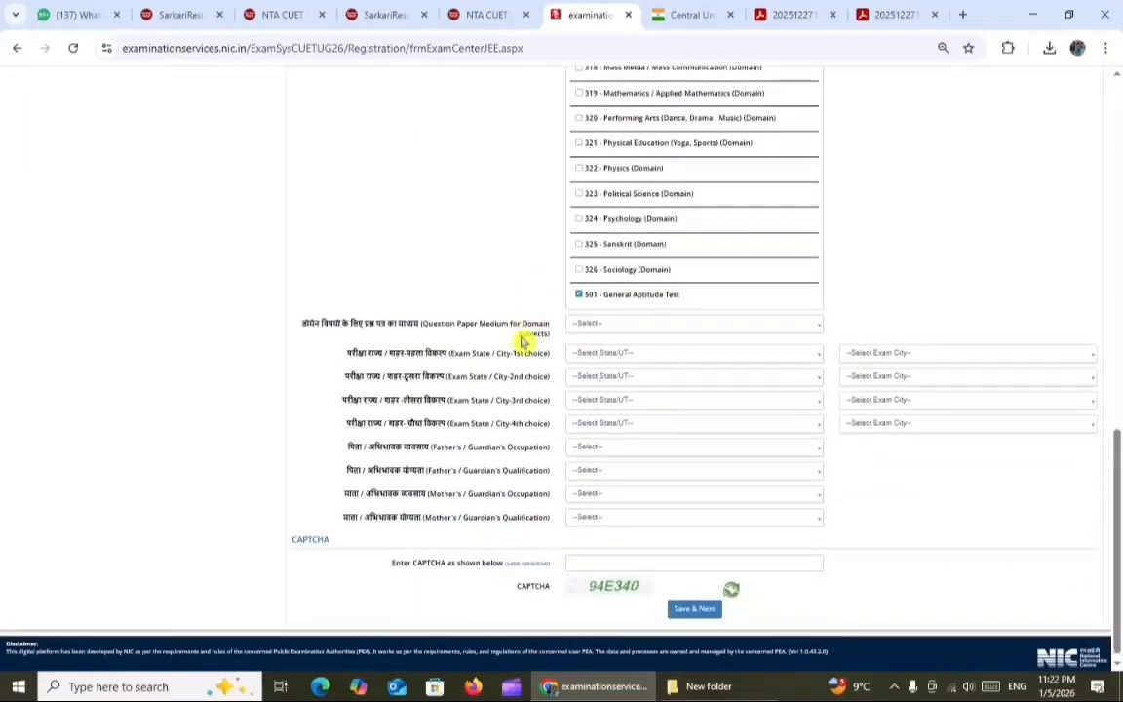
pyautogui.click(633, 329)
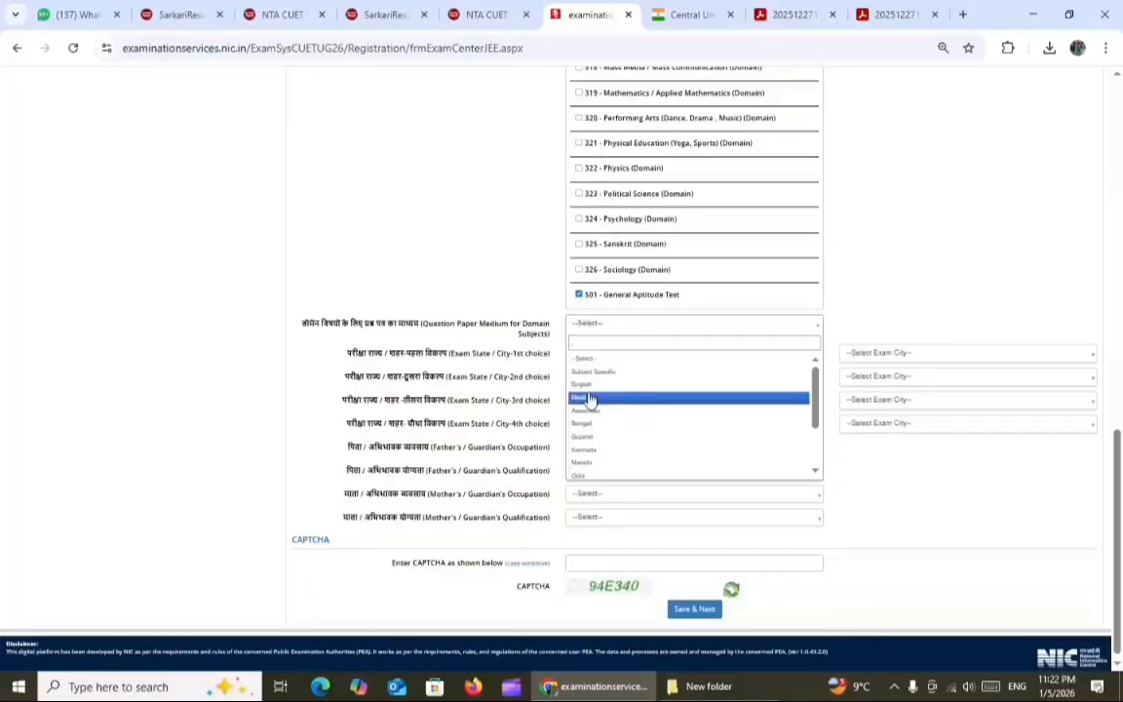
pyautogui.click(588, 398)
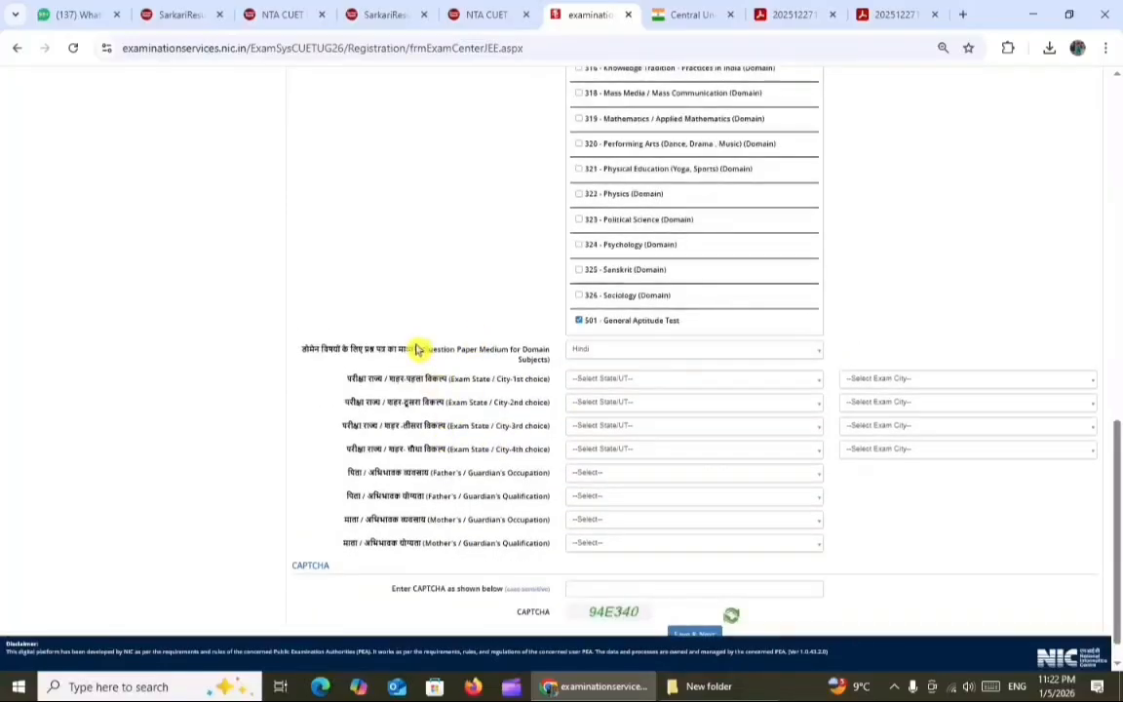
pyautogui.moveTo(417, 349); pyautogui.dragTo(544, 356)
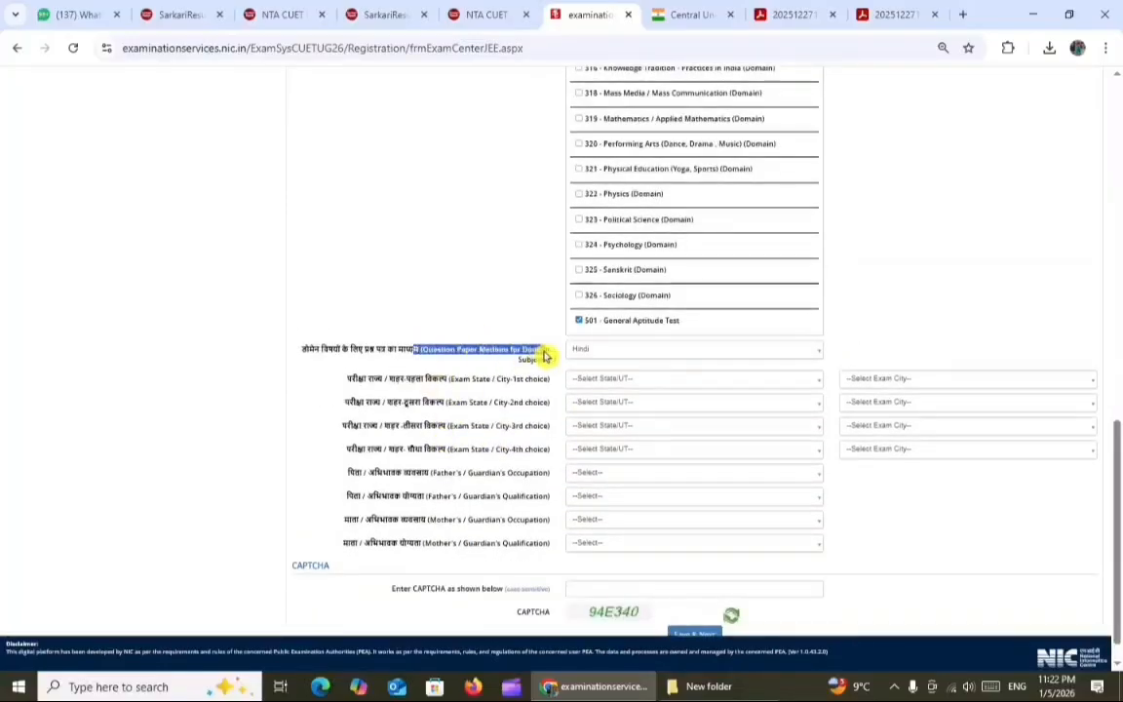
pyautogui.click(512, 263)
# - Tick 325 - Sanskrit (Domain), keeping Hindi as the question paper medium
pyautogui.scroll(3, 581, 394)
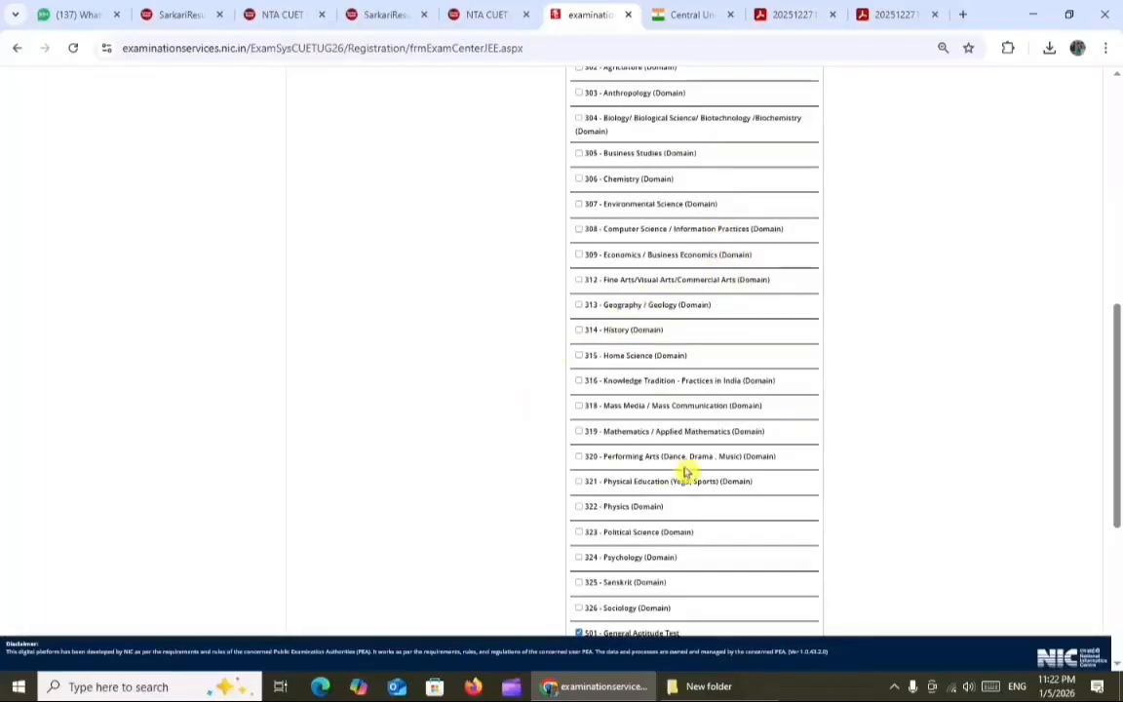
pyautogui.scroll(-2, 682, 476)
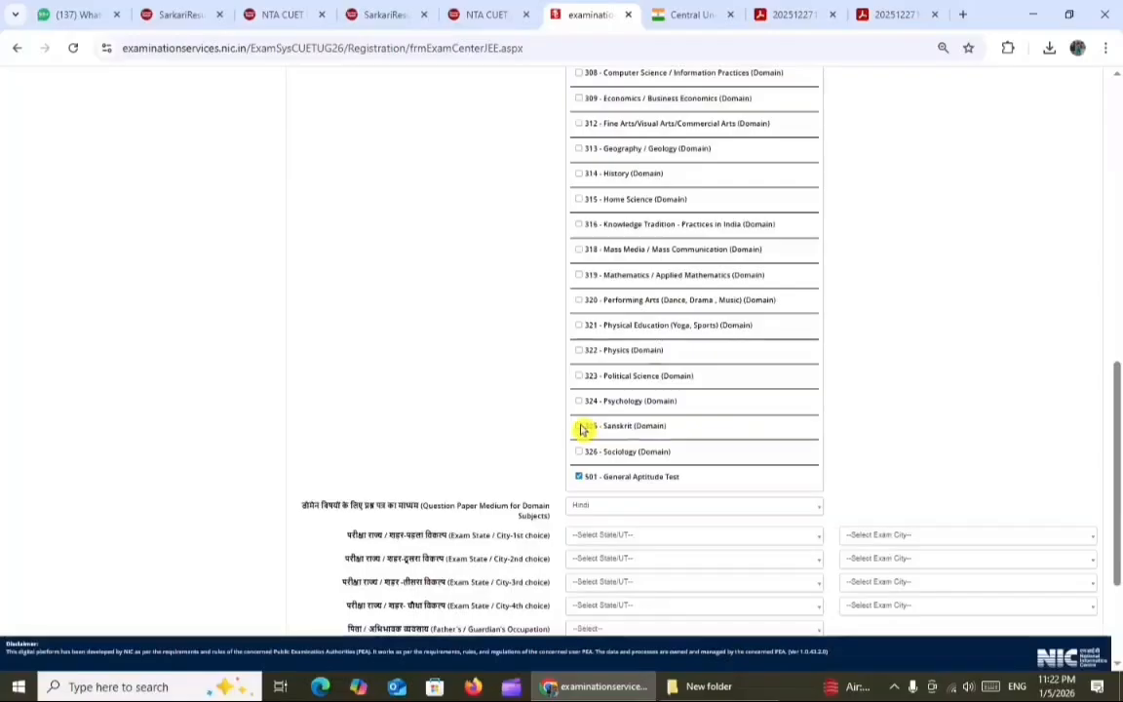
pyautogui.click(580, 426)
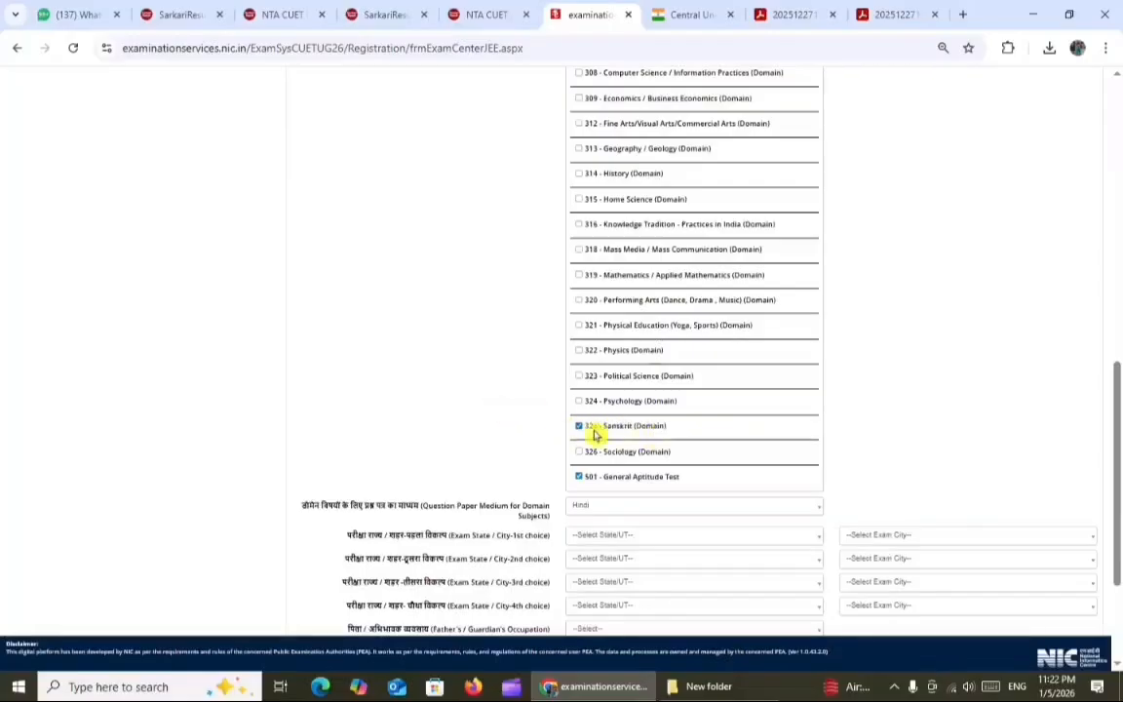
pyautogui.scroll(-2, 585, 468)
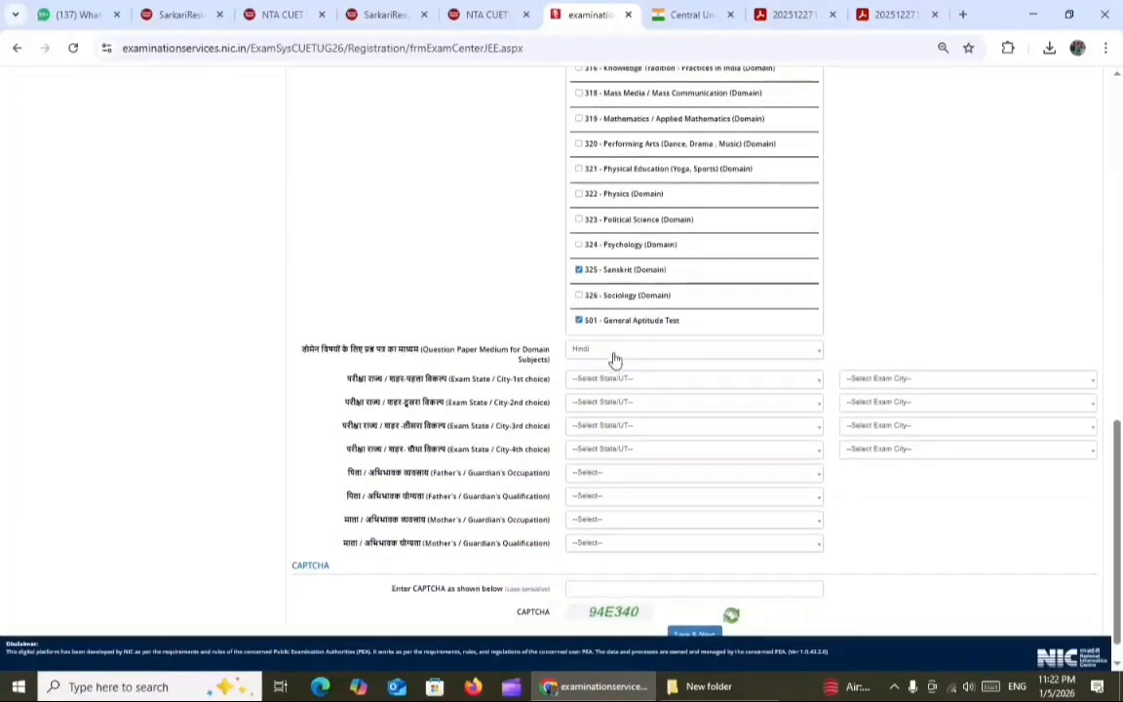
pyautogui.click(614, 354)
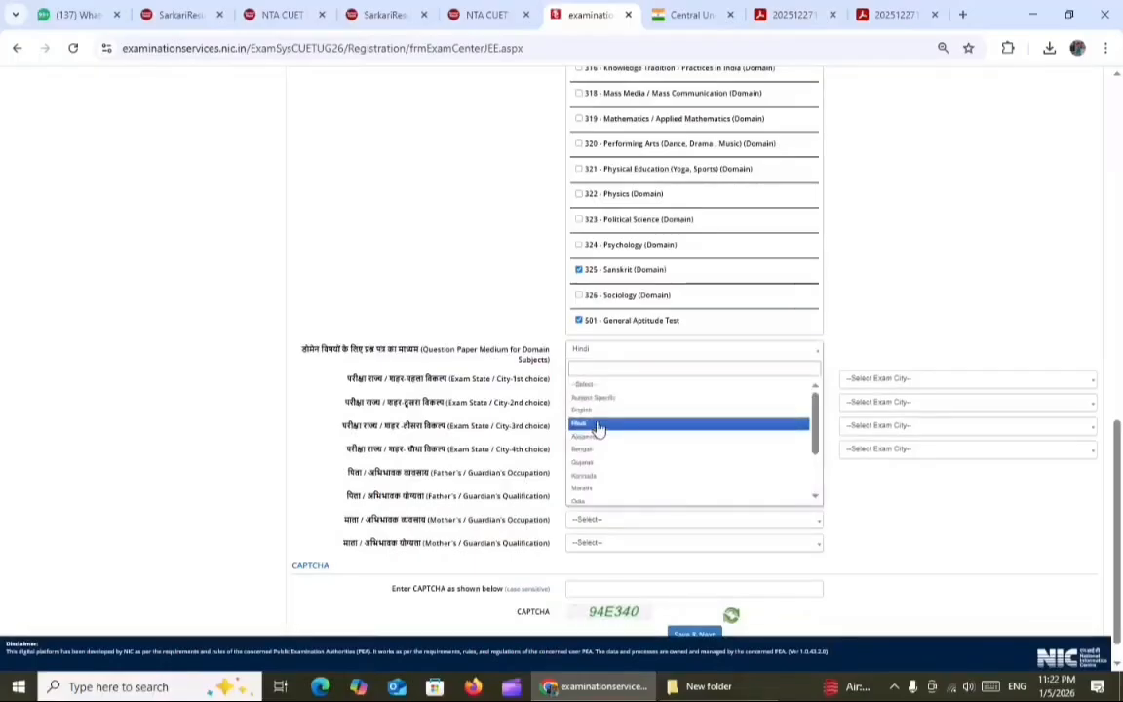
pyautogui.click(582, 425)
pyautogui.scroll(-1, 444, 405)
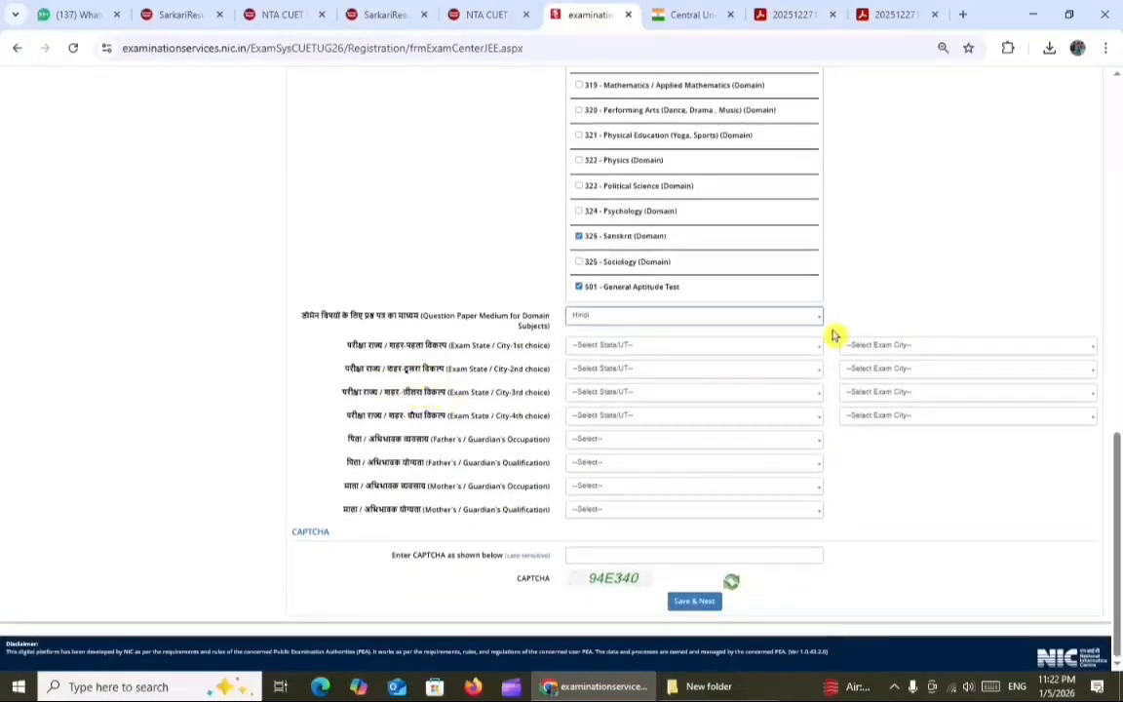
# - Set first and second exam city choices to Varanasi and Prayagraj, Uttar Pradesh
pyautogui.click(660, 353)
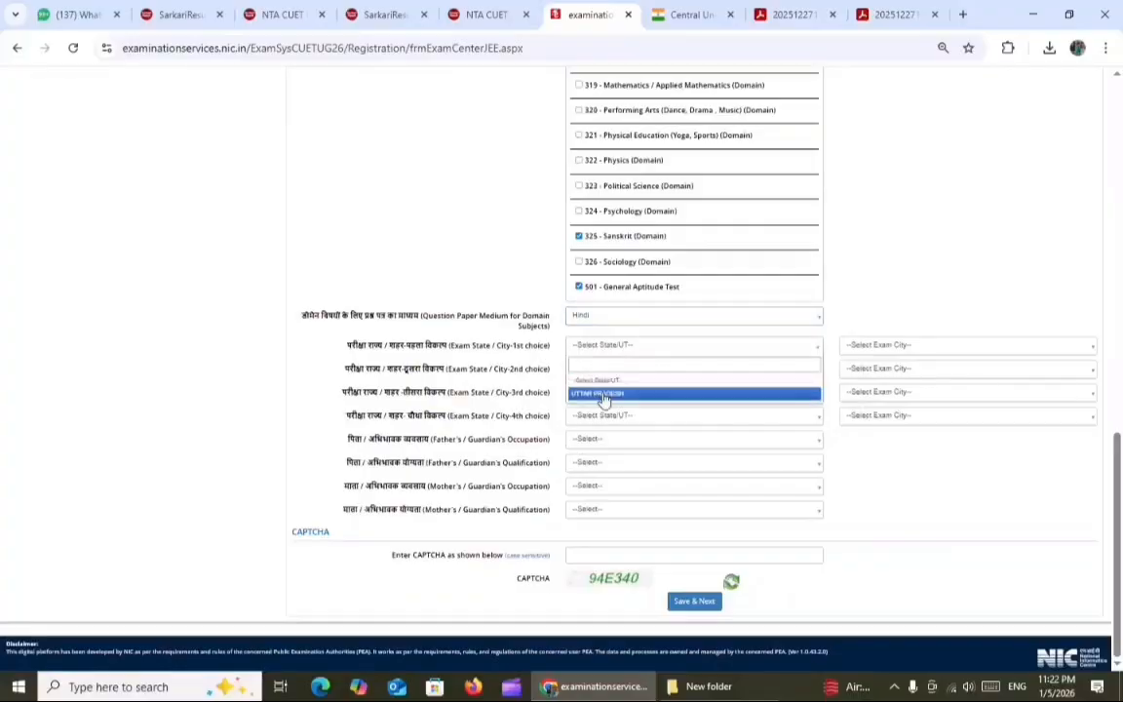
pyautogui.click(639, 395)
pyautogui.click(953, 352)
pyautogui.scroll(-3, 950, 466)
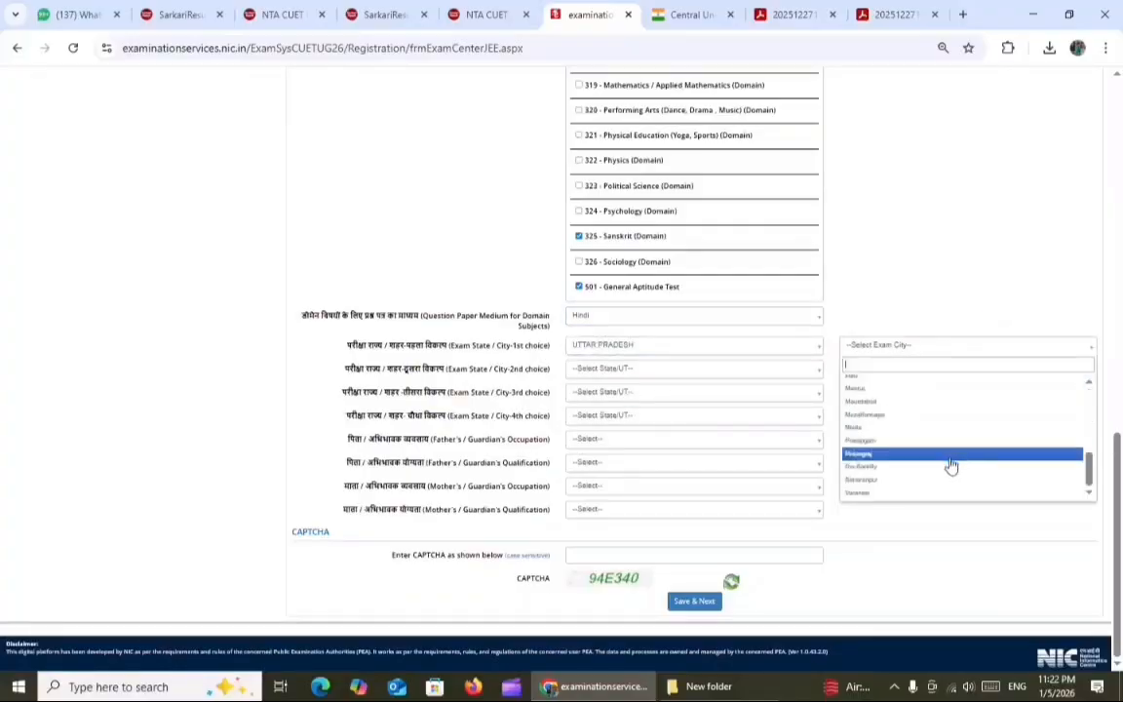
pyautogui.click(946, 491)
pyautogui.click(732, 371)
pyautogui.click(640, 418)
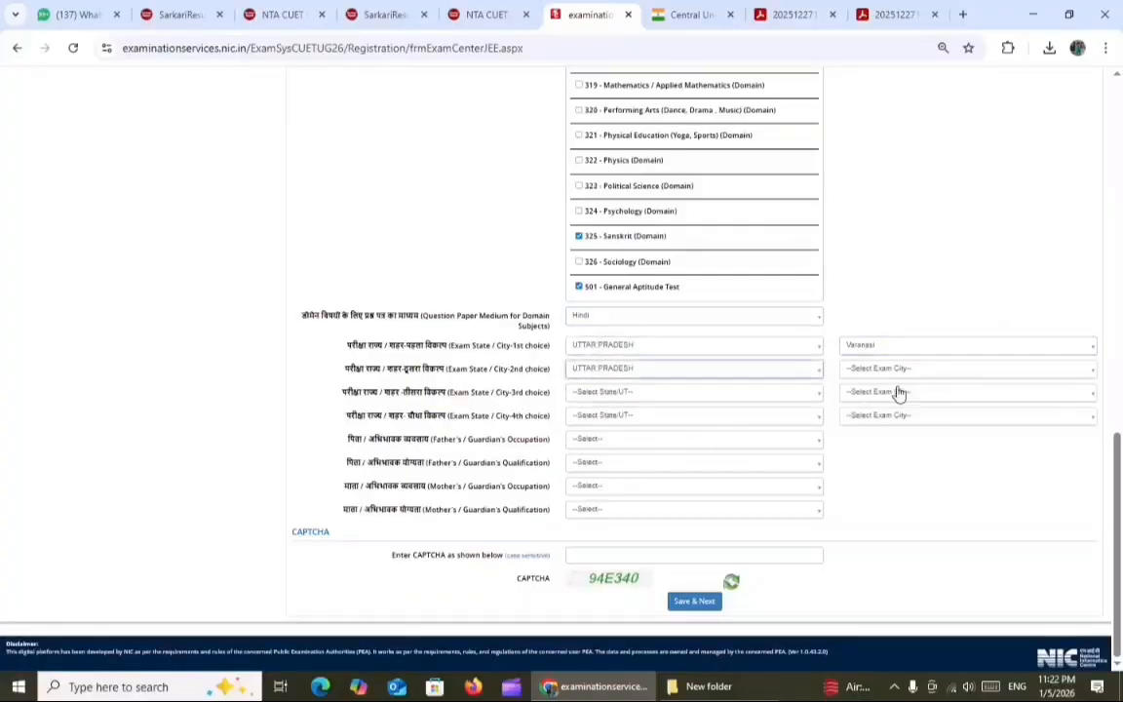
pyautogui.click(921, 370)
pyautogui.scroll(-5, 927, 477)
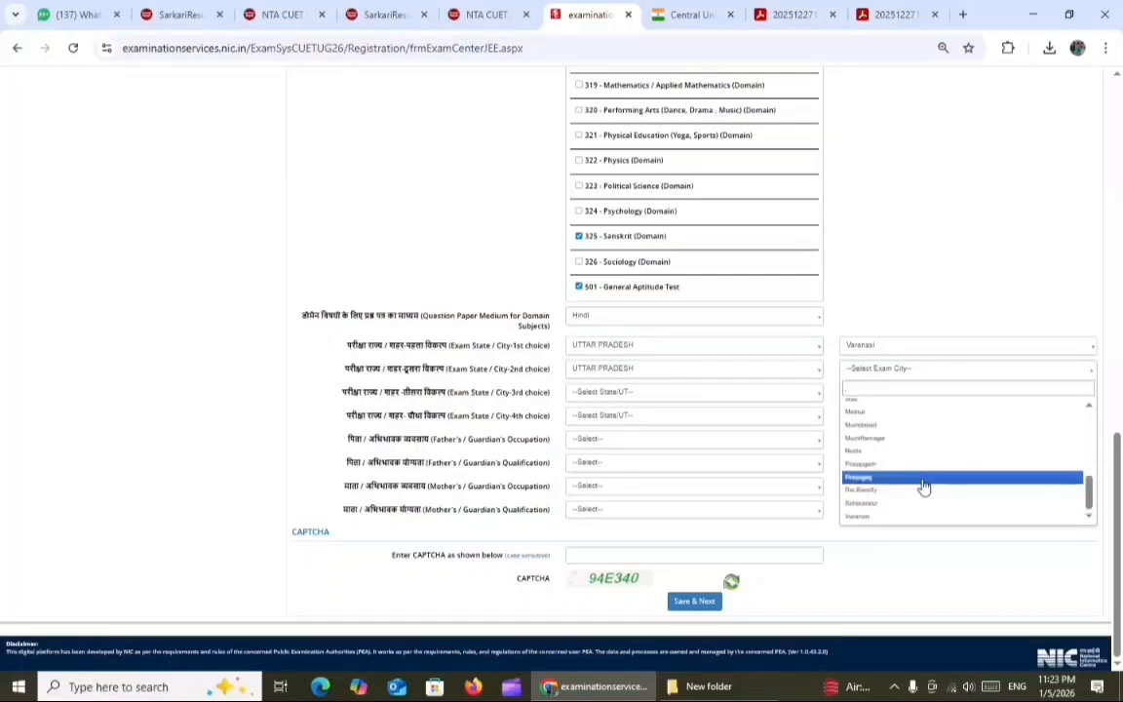
pyautogui.click(923, 480)
# - Set third and fourth exam city choices to Ballia and Aligarh, Uttar Pradesh
pyautogui.click(659, 394)
pyautogui.click(660, 440)
pyautogui.click(914, 394)
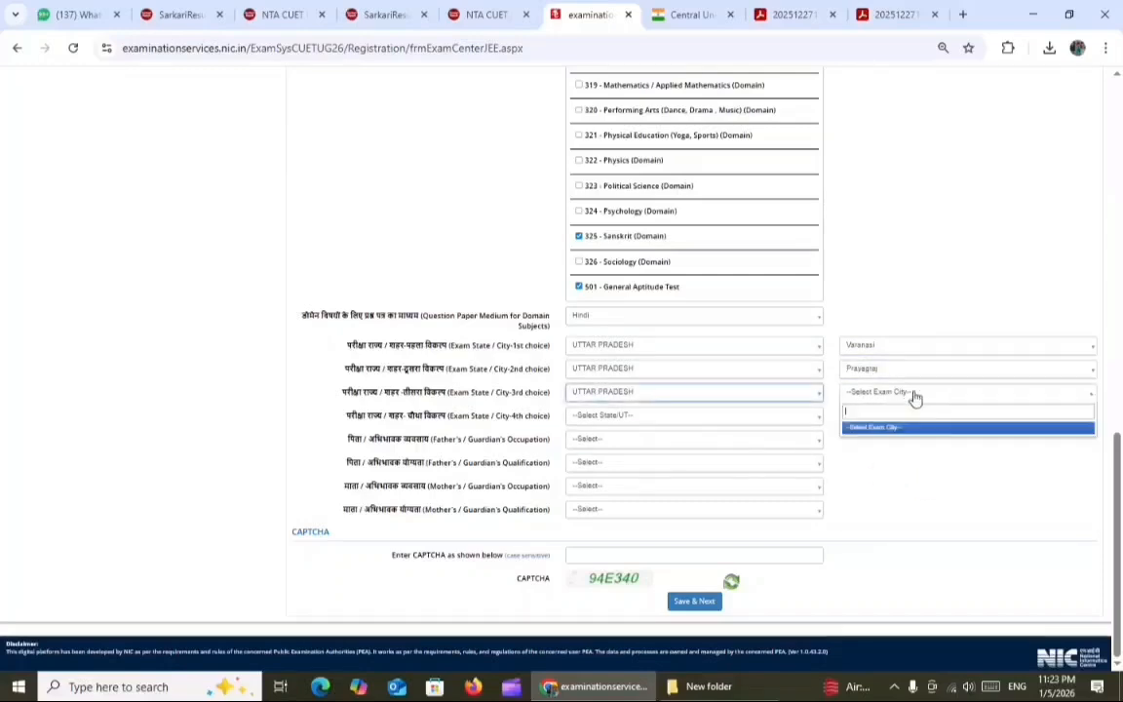
pyautogui.click(912, 395)
pyautogui.click(911, 512)
pyautogui.click(672, 415)
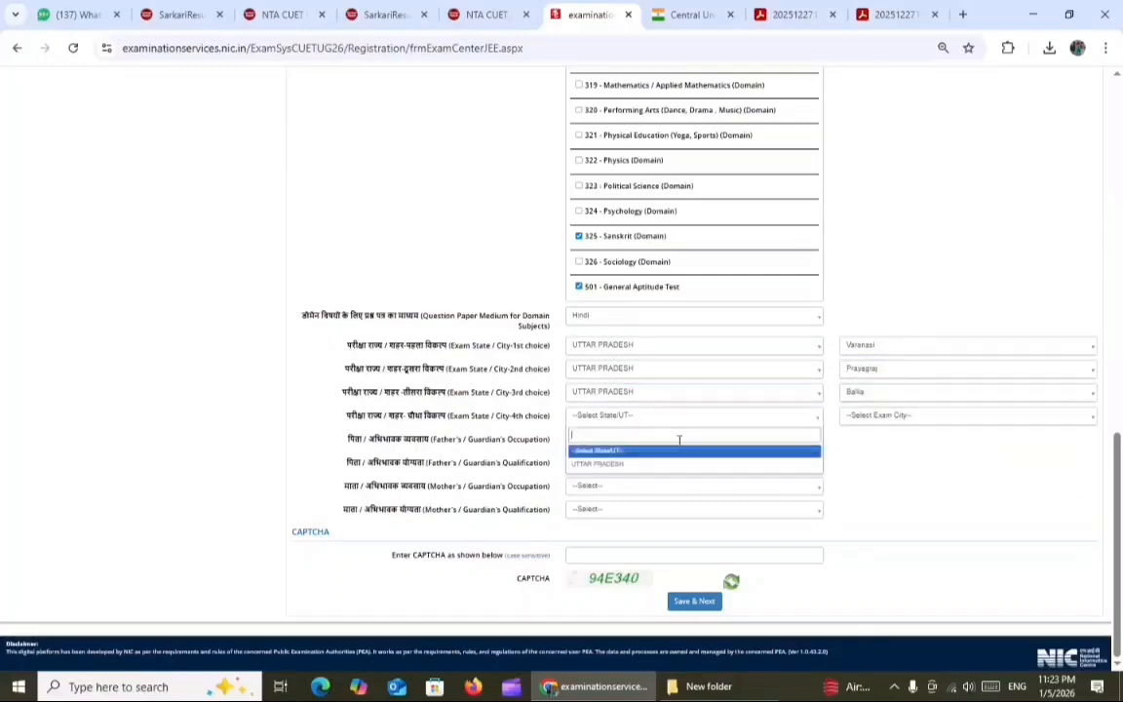
pyautogui.click(687, 461)
pyautogui.click(877, 417)
pyautogui.click(893, 419)
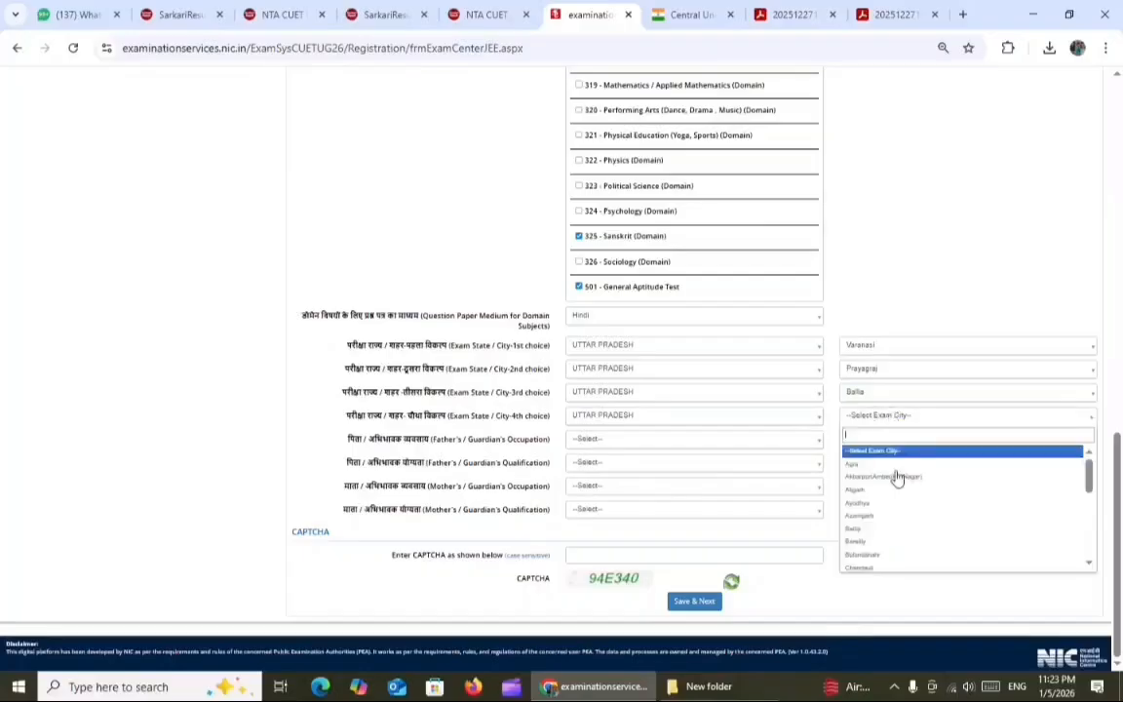
pyautogui.click(895, 503)
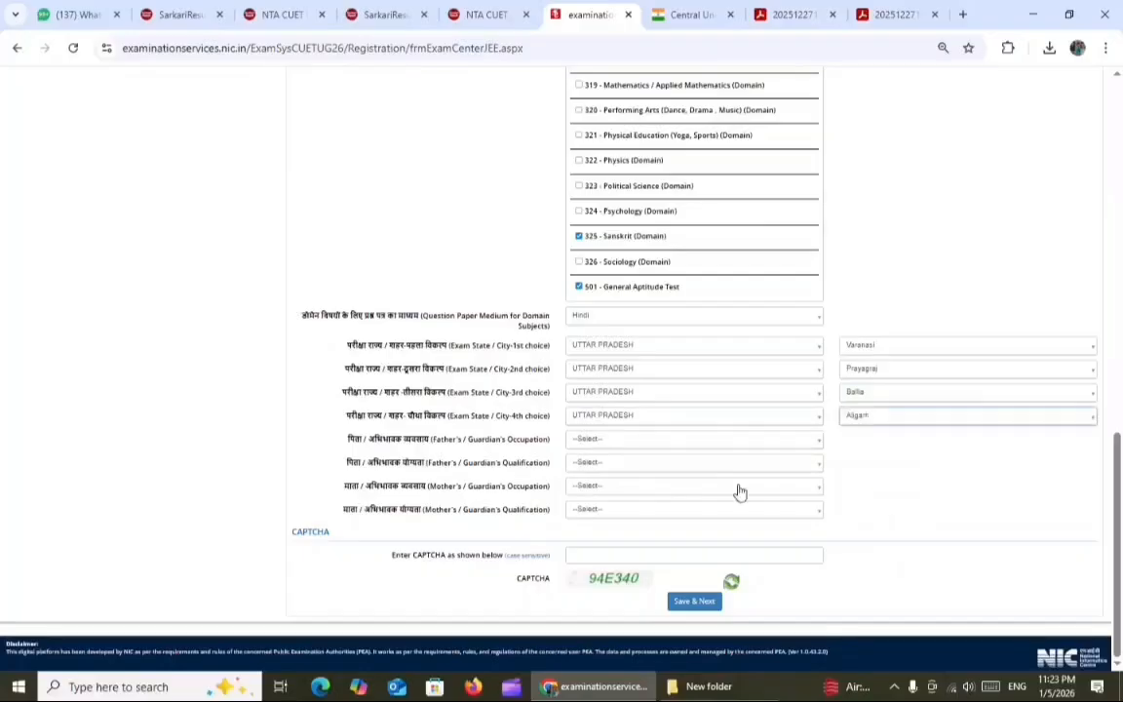
# - Set father to Agriculture/Matriculate and mother to Others (including house wife)/Matriculate
pyautogui.click(625, 443)
pyautogui.click(636, 487)
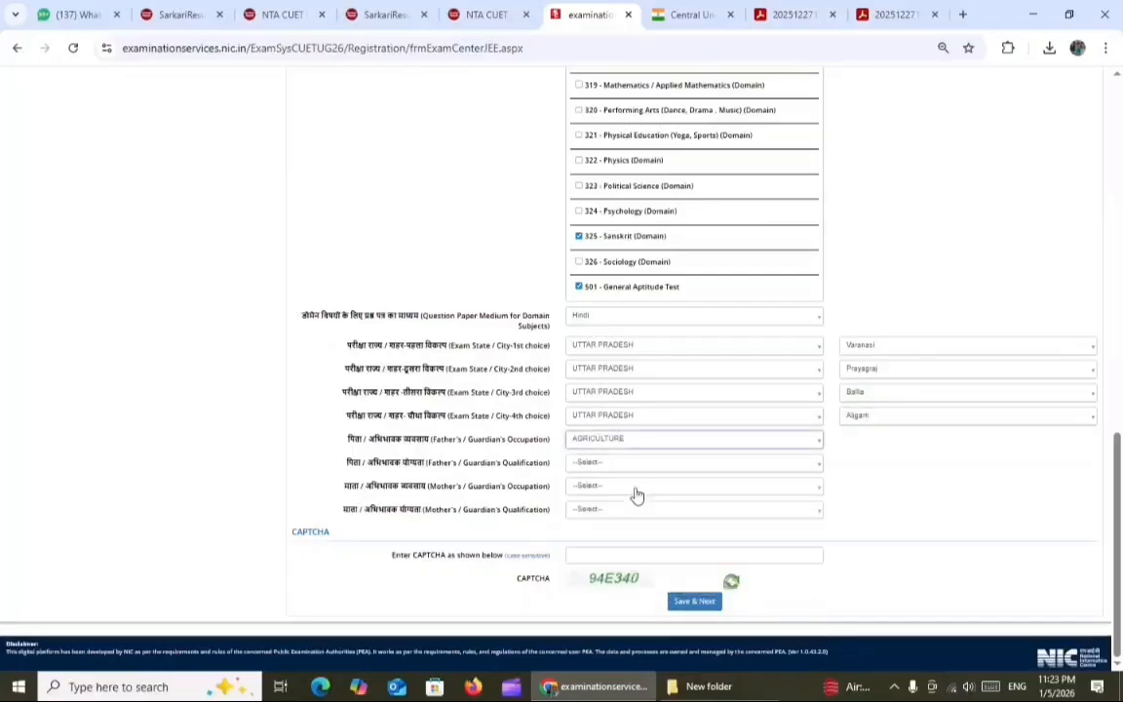
pyautogui.click(645, 465)
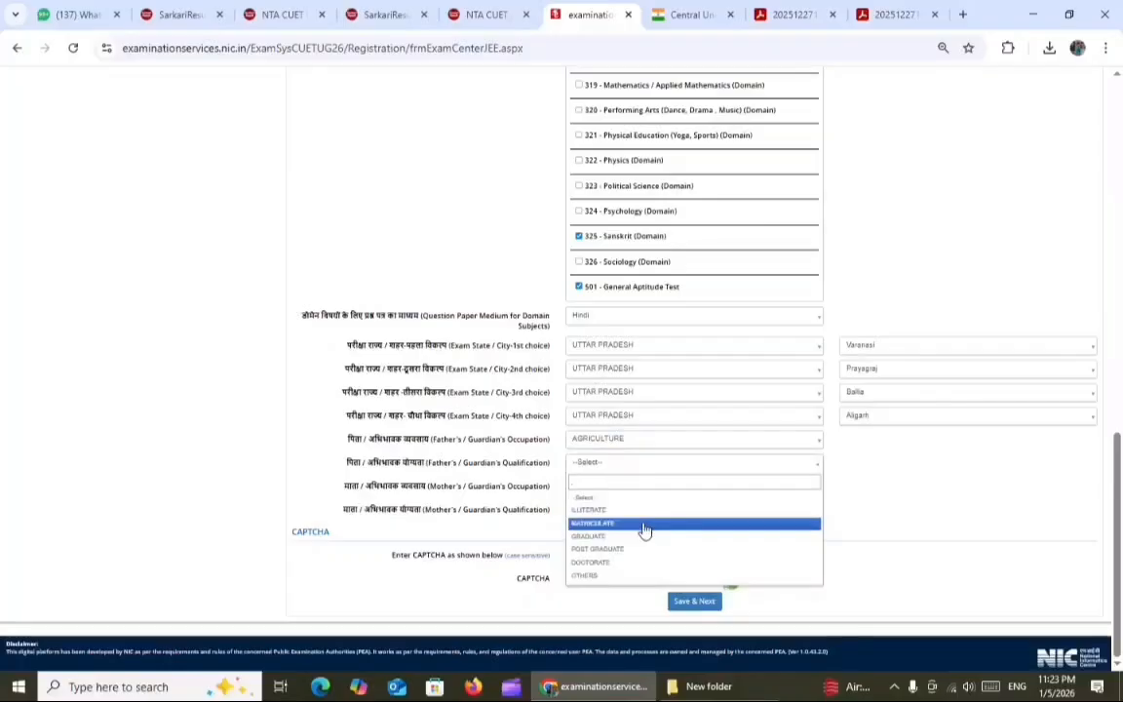
pyautogui.click(645, 529)
pyautogui.click(653, 487)
pyautogui.scroll(-5, 646, 600)
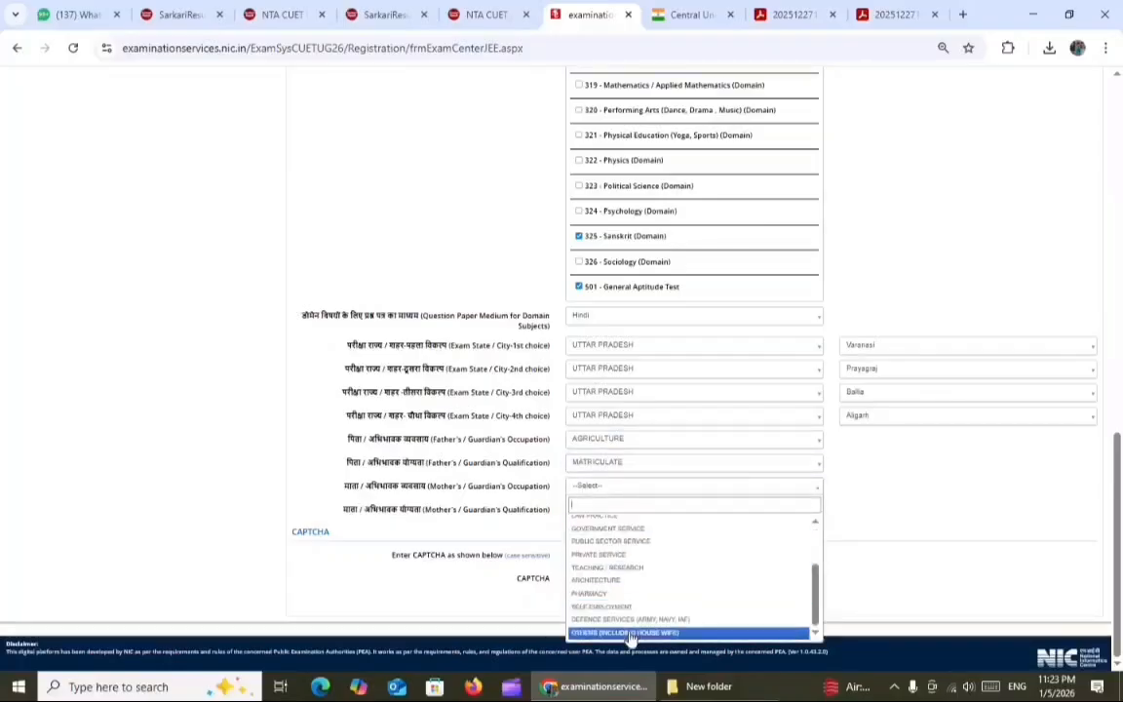
pyautogui.click(685, 634)
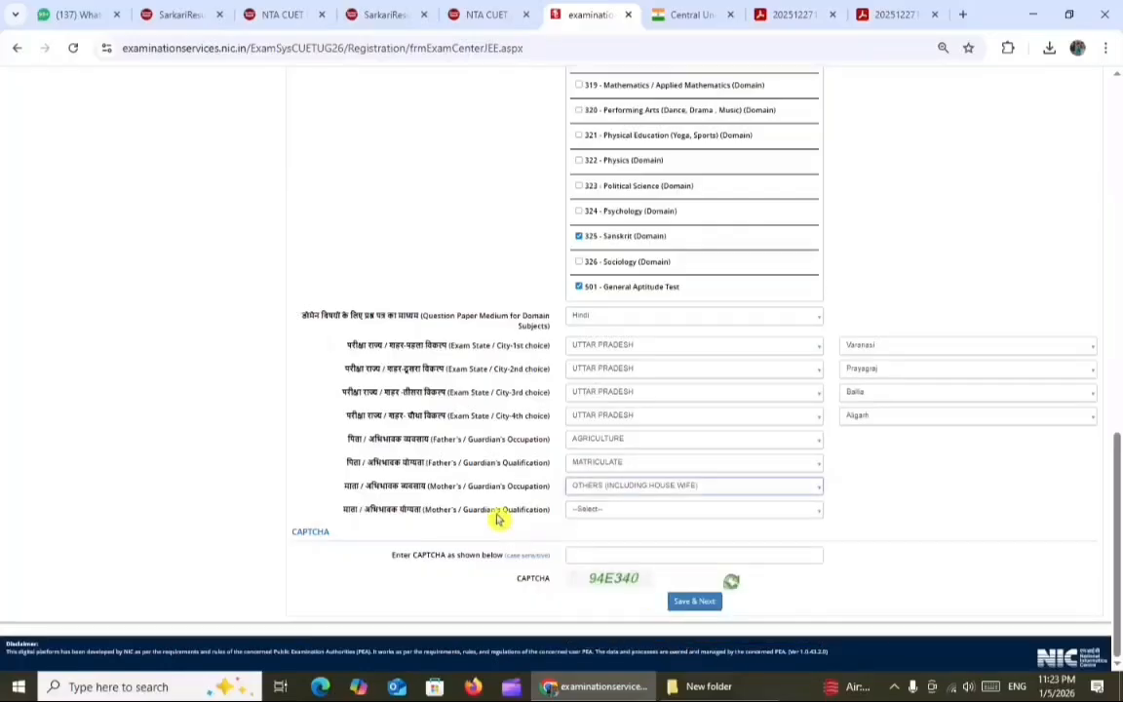
pyautogui.click(648, 508)
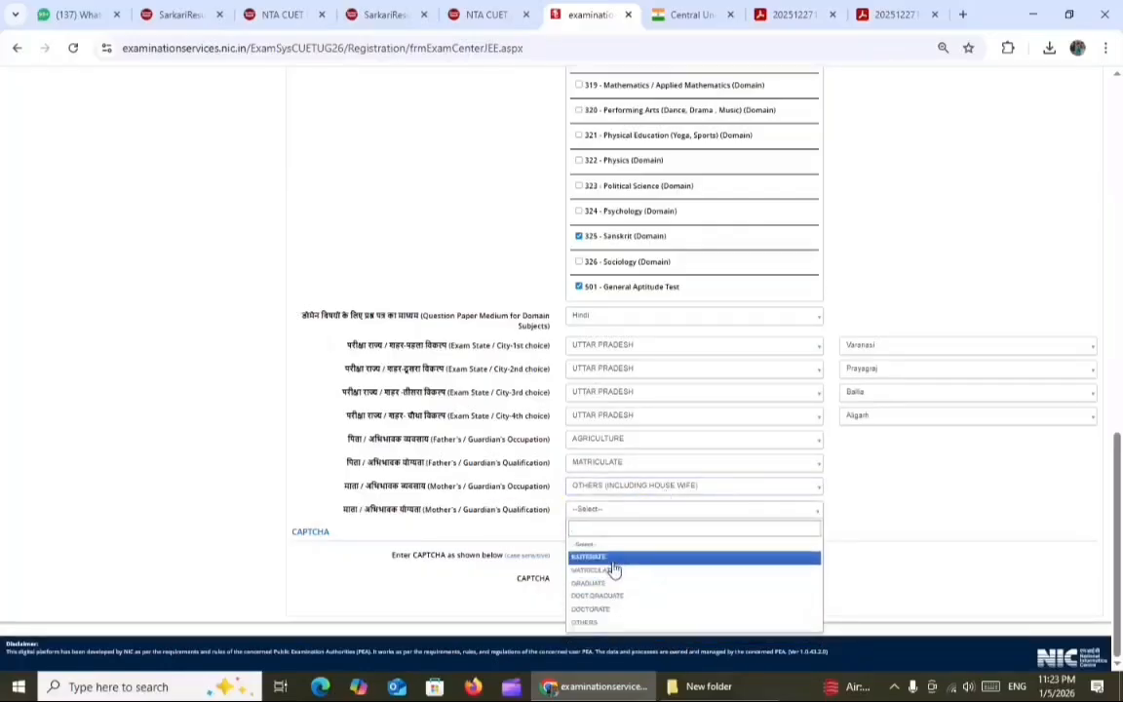
pyautogui.click(614, 572)
# - Enter the CAPTCHA and save the exam selection section, confirming with Yes
pyautogui.click(604, 556)
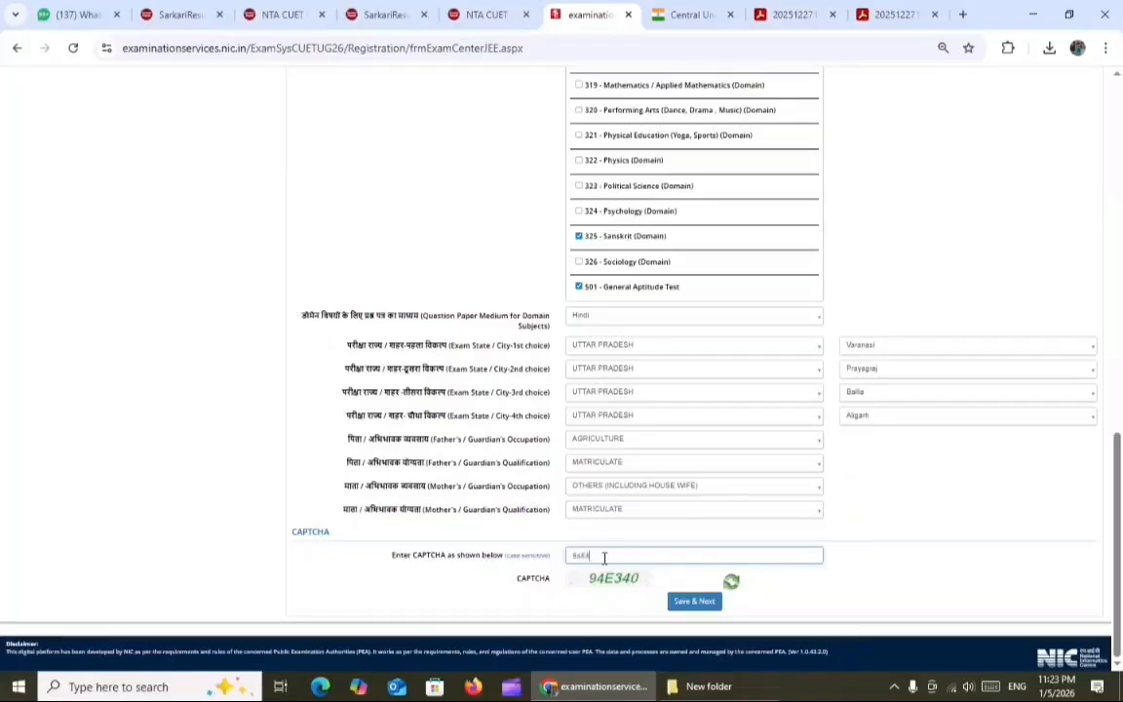
pyautogui.click(682, 603)
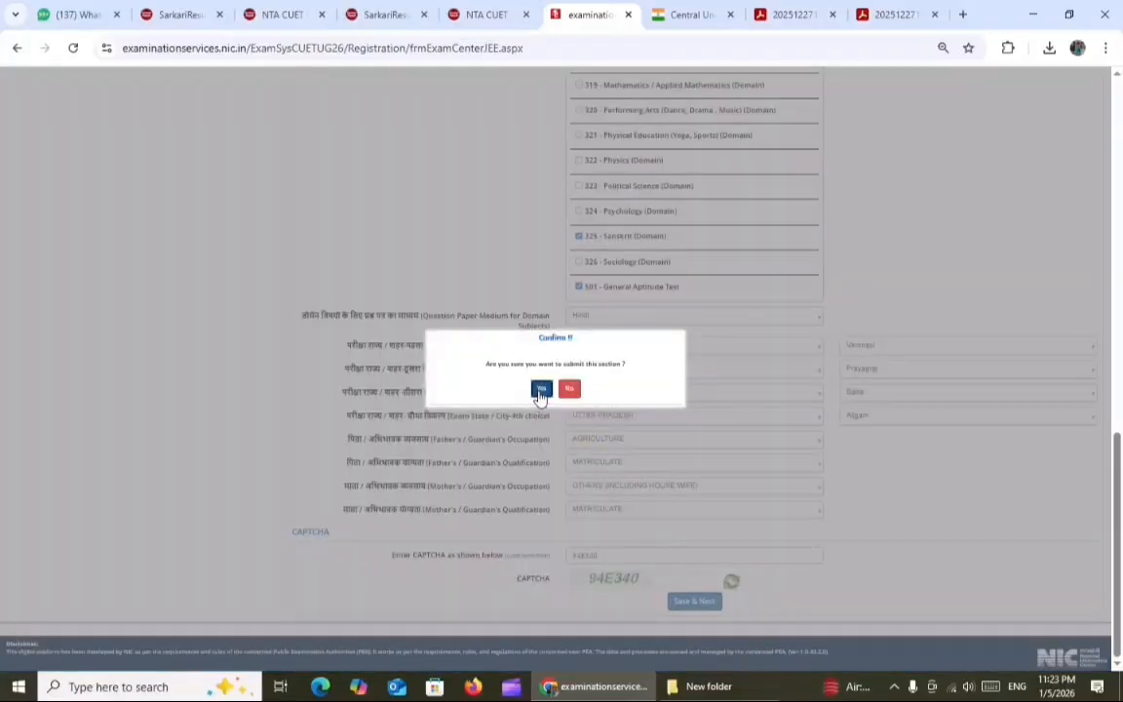
pyautogui.click(541, 390)
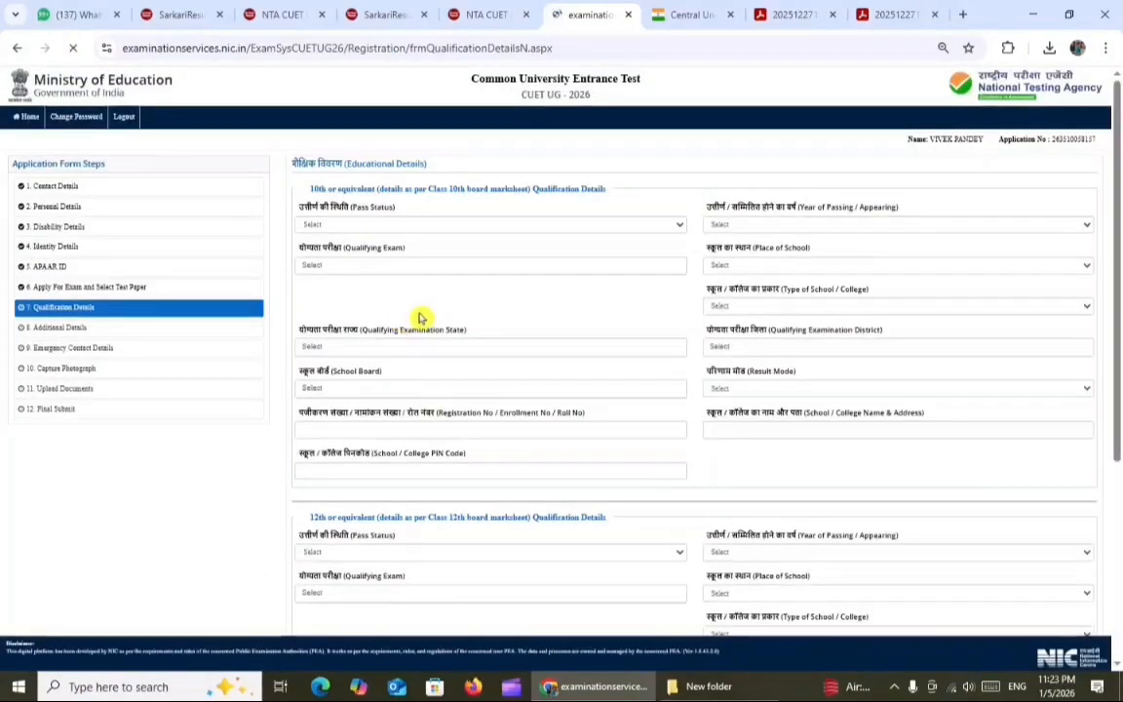
# - Set the 10th pass status to Passed with 2022 as the year of passing
pyautogui.scroll(-1, 459, 313)
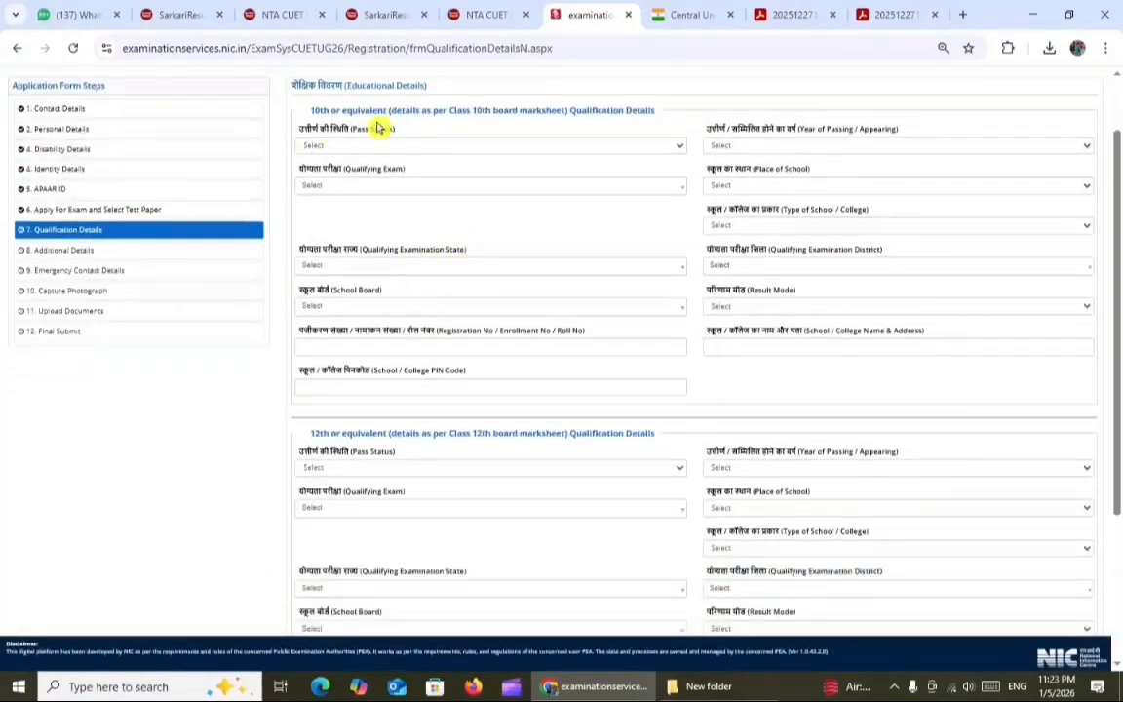
pyautogui.scroll(-3, 546, 276)
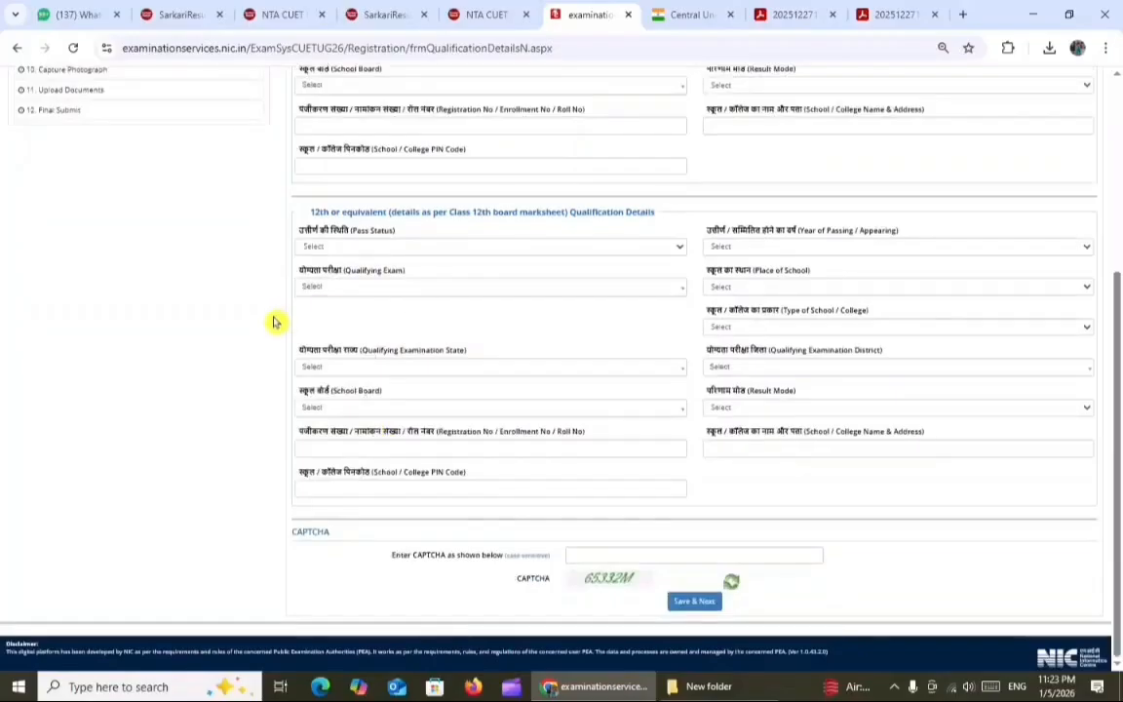
pyautogui.scroll(4, 371, 394)
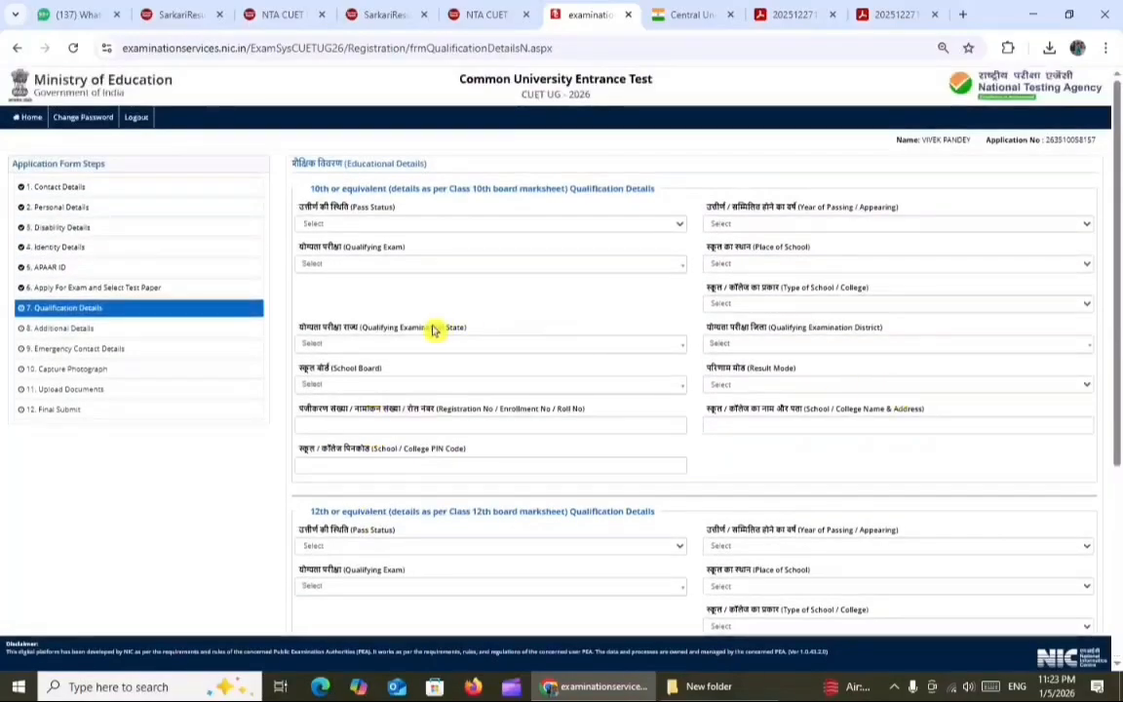
pyautogui.scroll(-2, 431, 328)
pyautogui.click(404, 395)
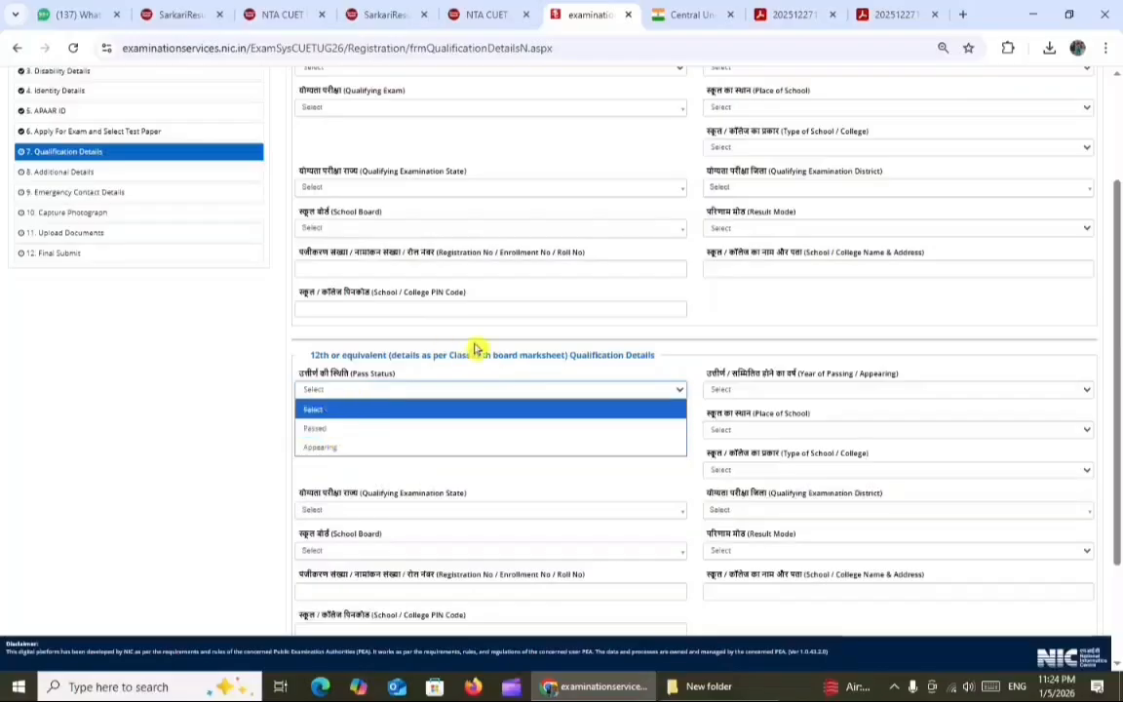
pyautogui.scroll(3, 476, 351)
pyautogui.click(440, 224)
pyautogui.click(416, 261)
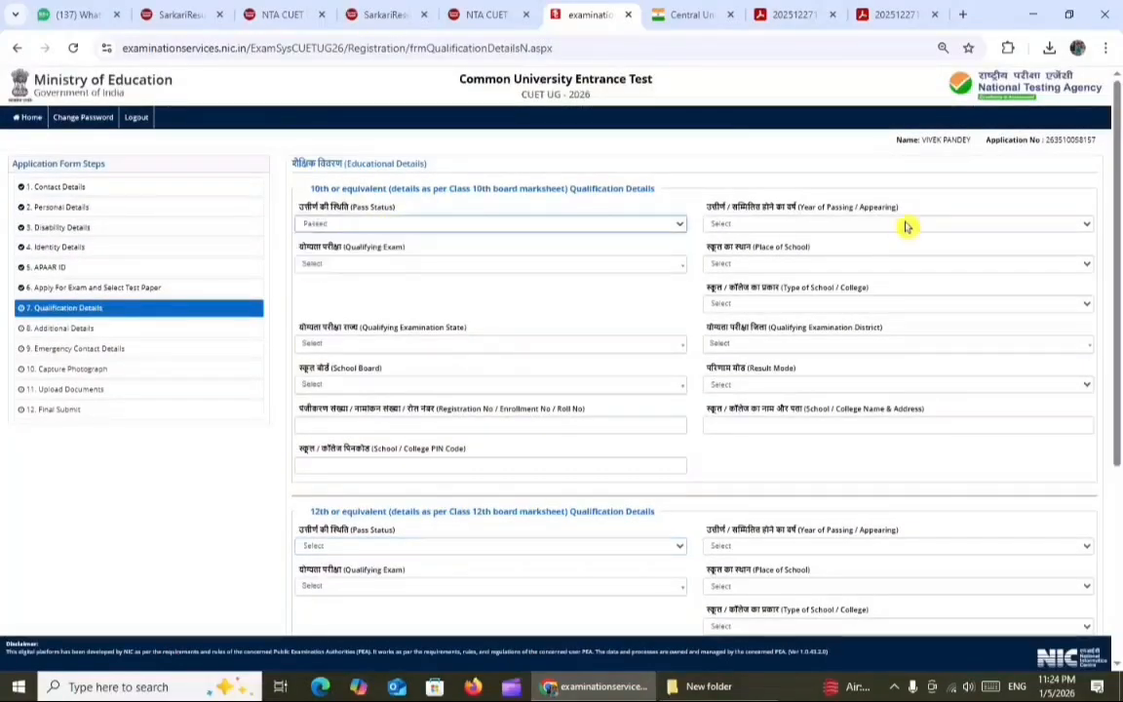
pyautogui.click(829, 225)
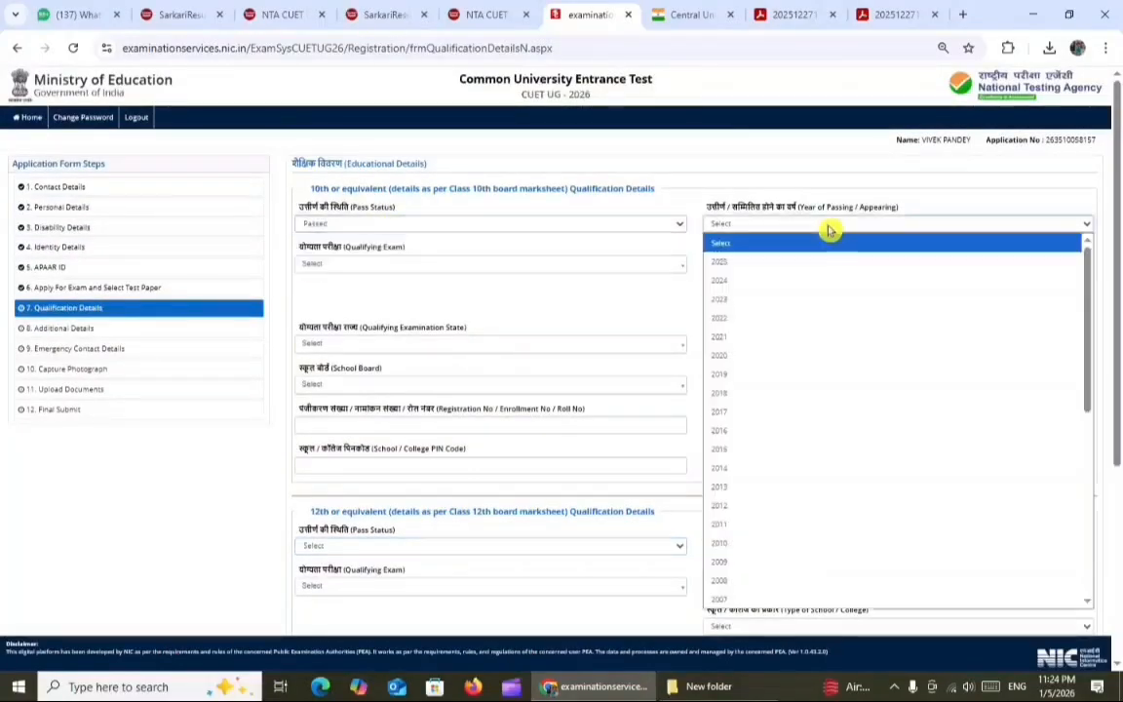
pyautogui.click(744, 318)
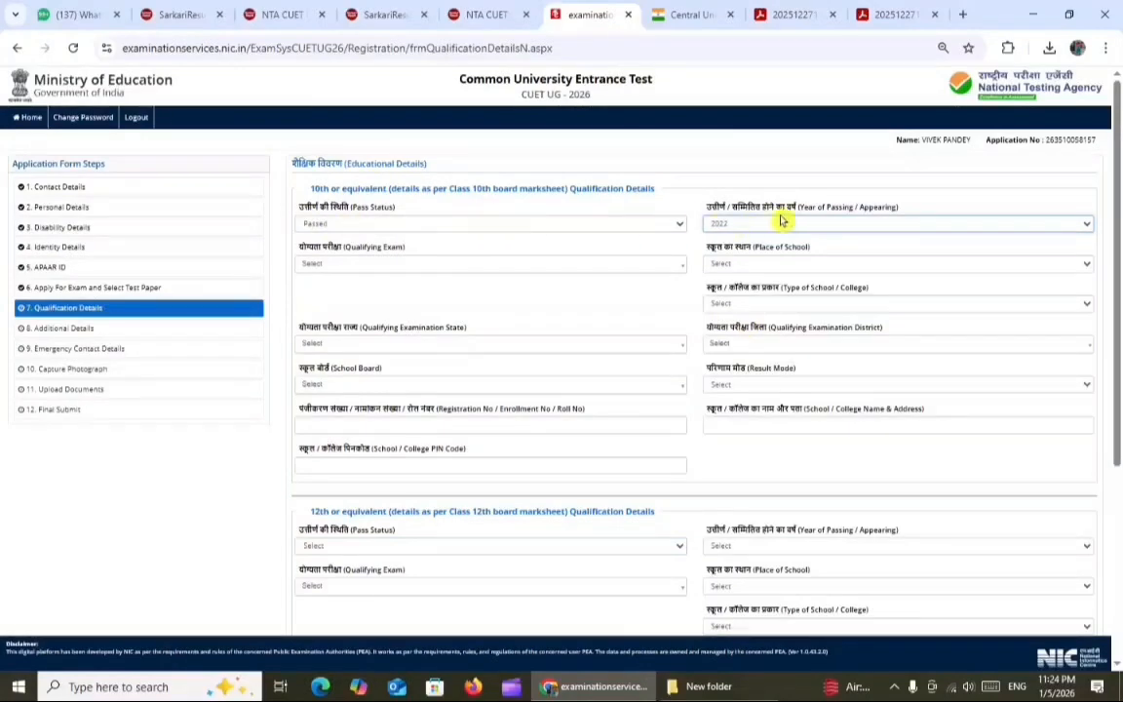
# - Choose 10th or Equivalent as qualifying exam, Urban school place and Private Unaided type
pyautogui.click(501, 272)
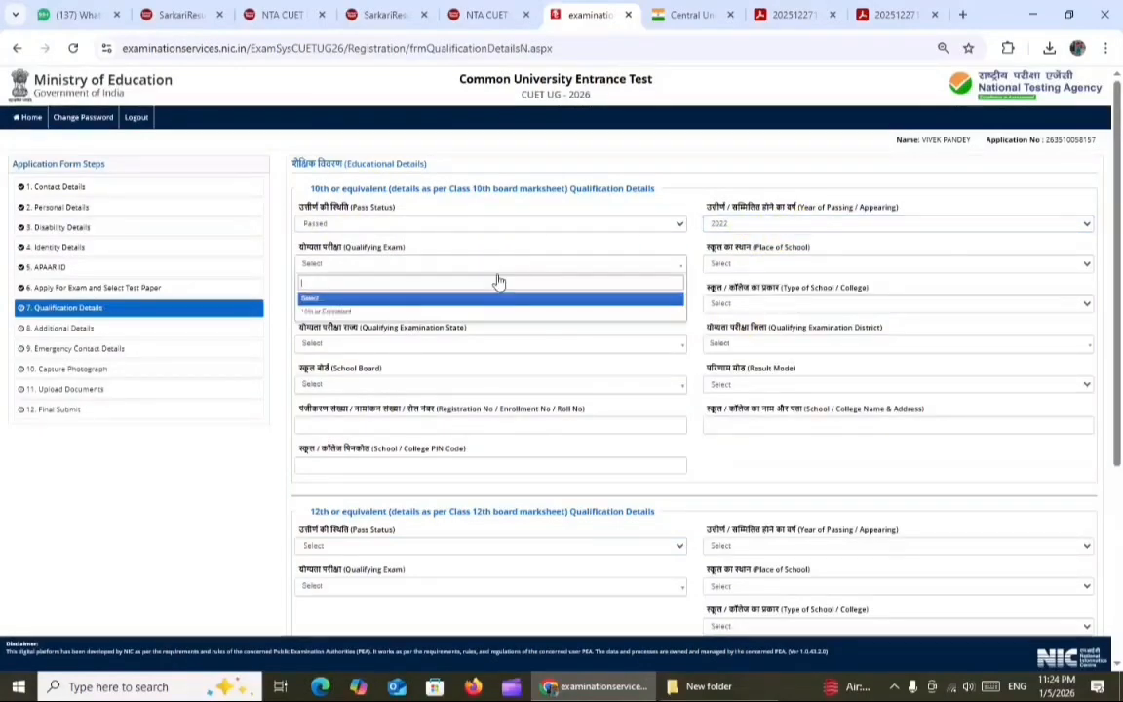
pyautogui.click(451, 269)
pyautogui.click(354, 314)
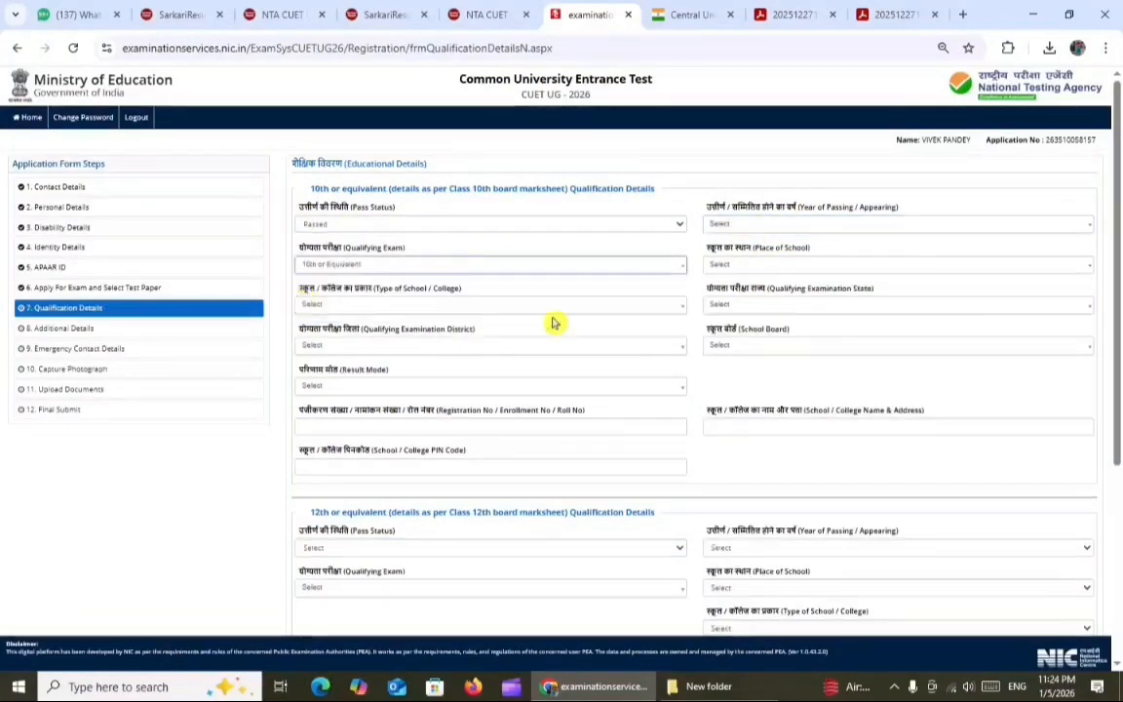
pyautogui.click(836, 265)
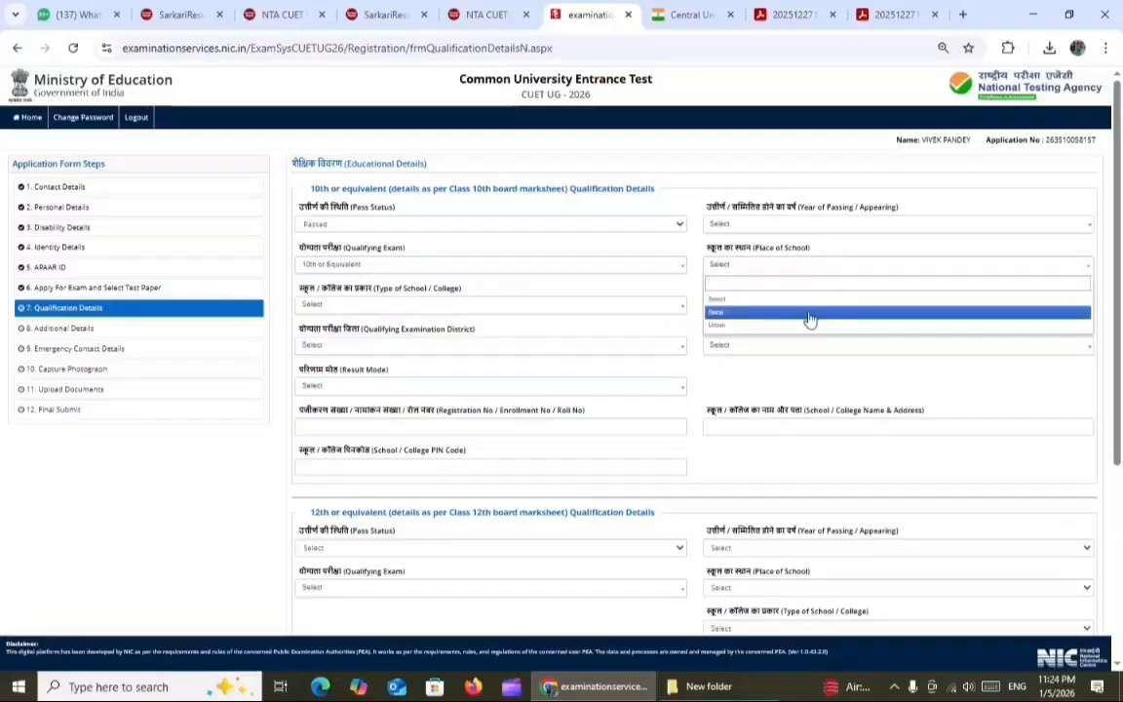
pyautogui.click(759, 264)
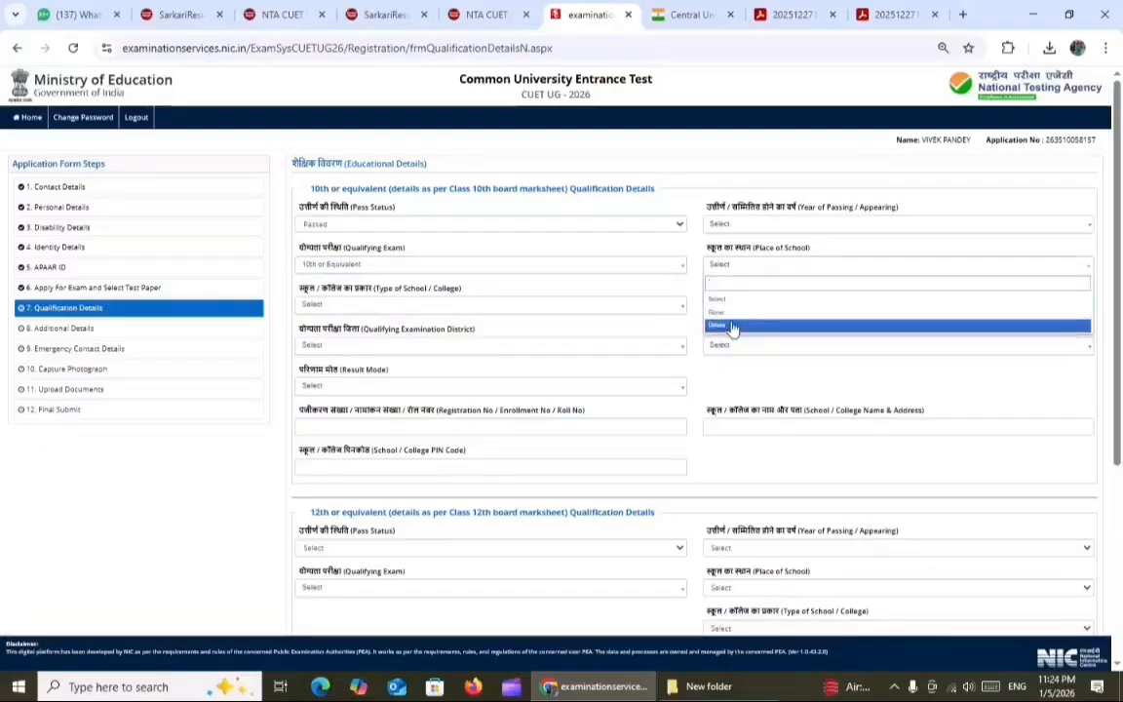
pyautogui.click(739, 328)
pyautogui.click(466, 307)
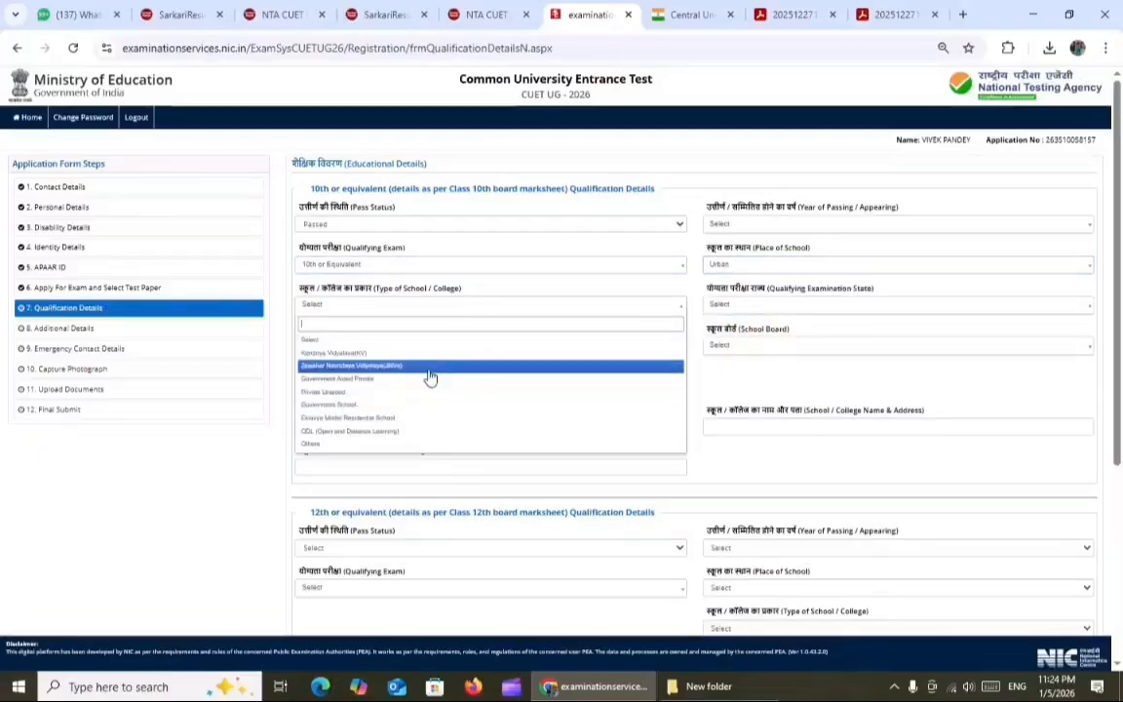
pyautogui.click(349, 391)
# - Select Uttar Pradesh as the examination state and Varanasi as the district
pyautogui.click(854, 310)
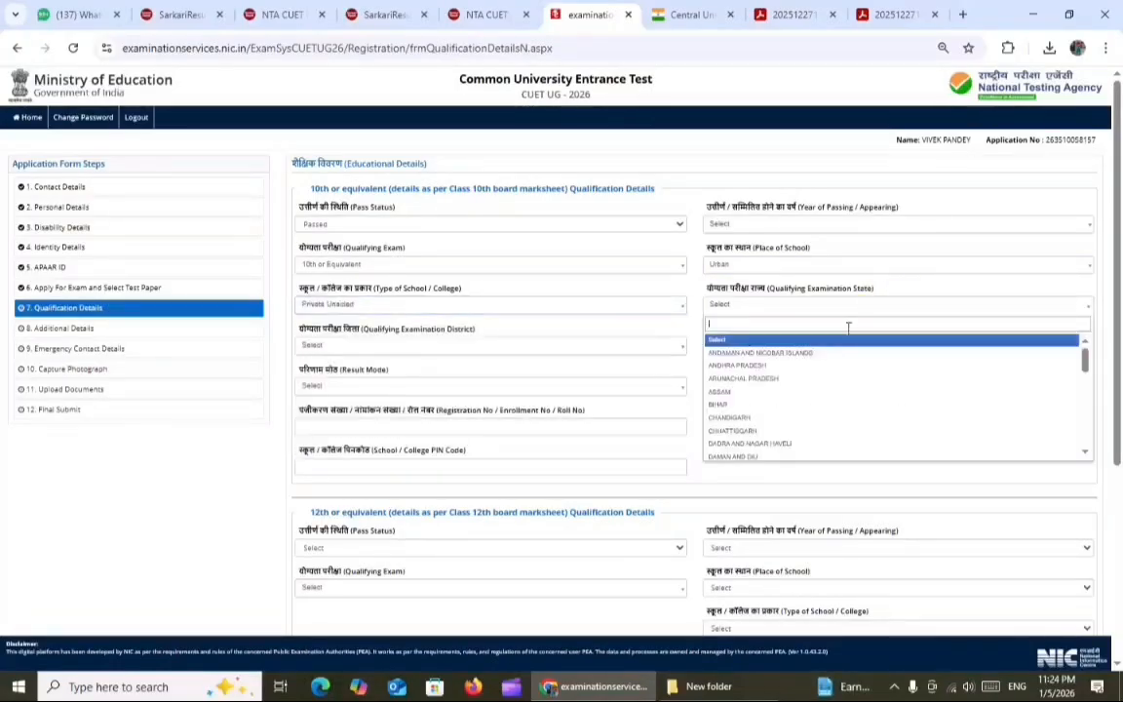
pyautogui.scroll(-5, 838, 409)
pyautogui.click(753, 362)
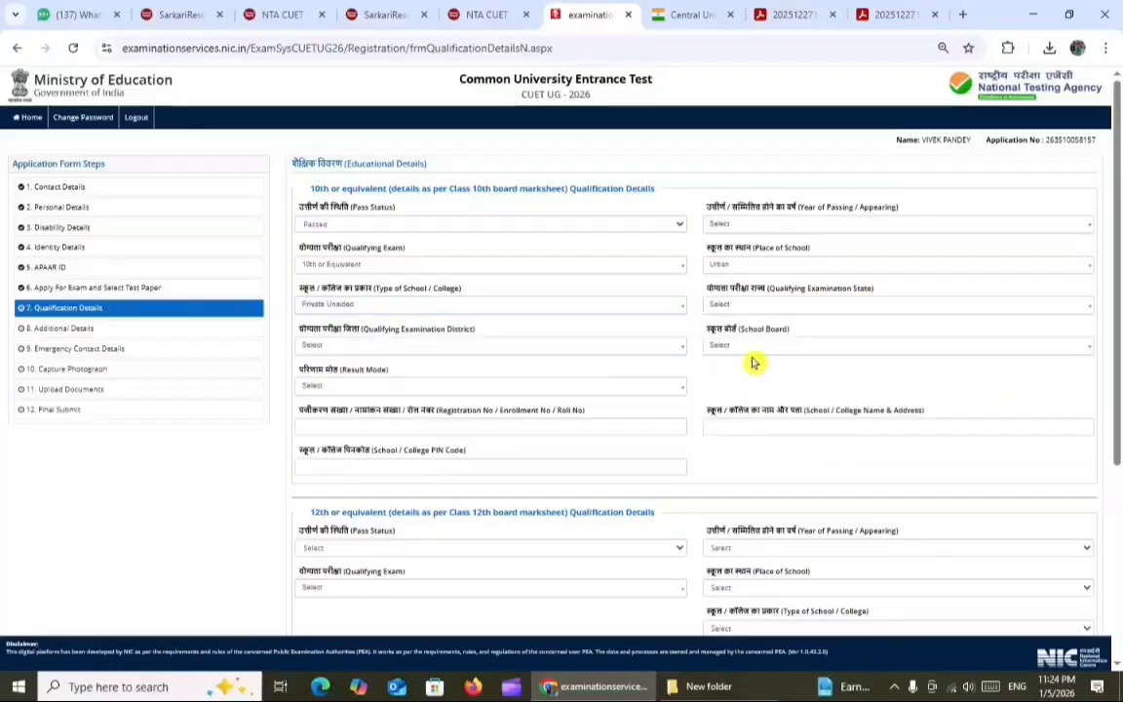
pyautogui.click(750, 308)
pyautogui.scroll(-10, 748, 390)
pyautogui.scroll(8, 750, 394)
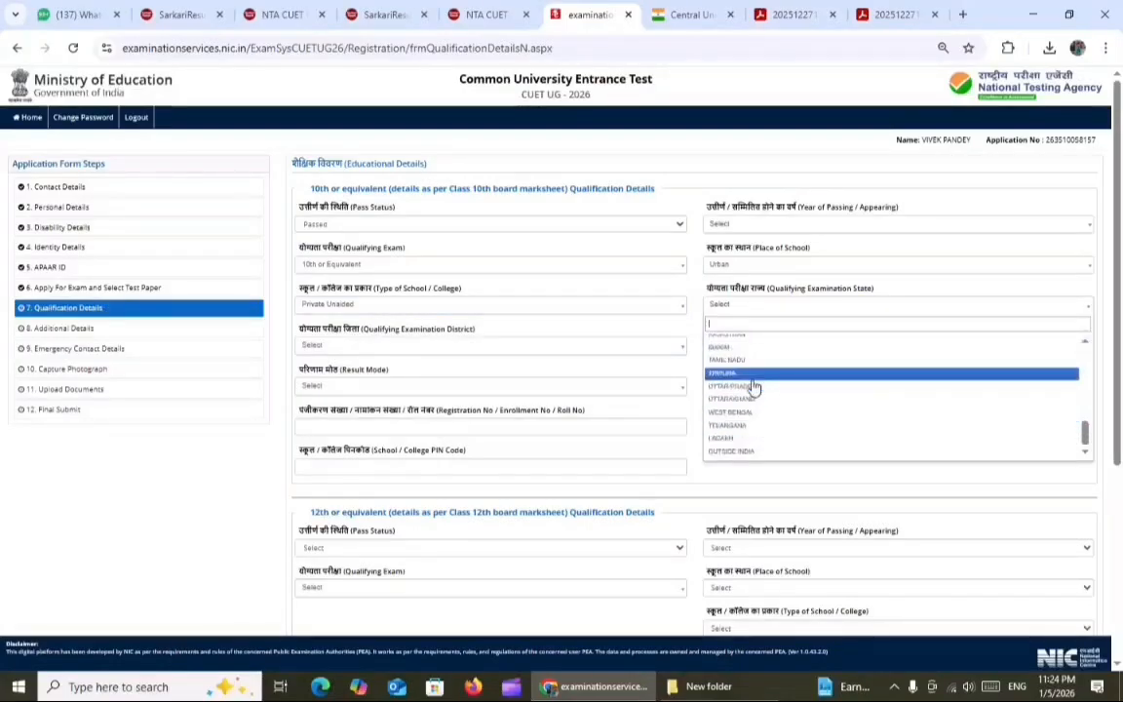
pyautogui.scroll(-8, 752, 395)
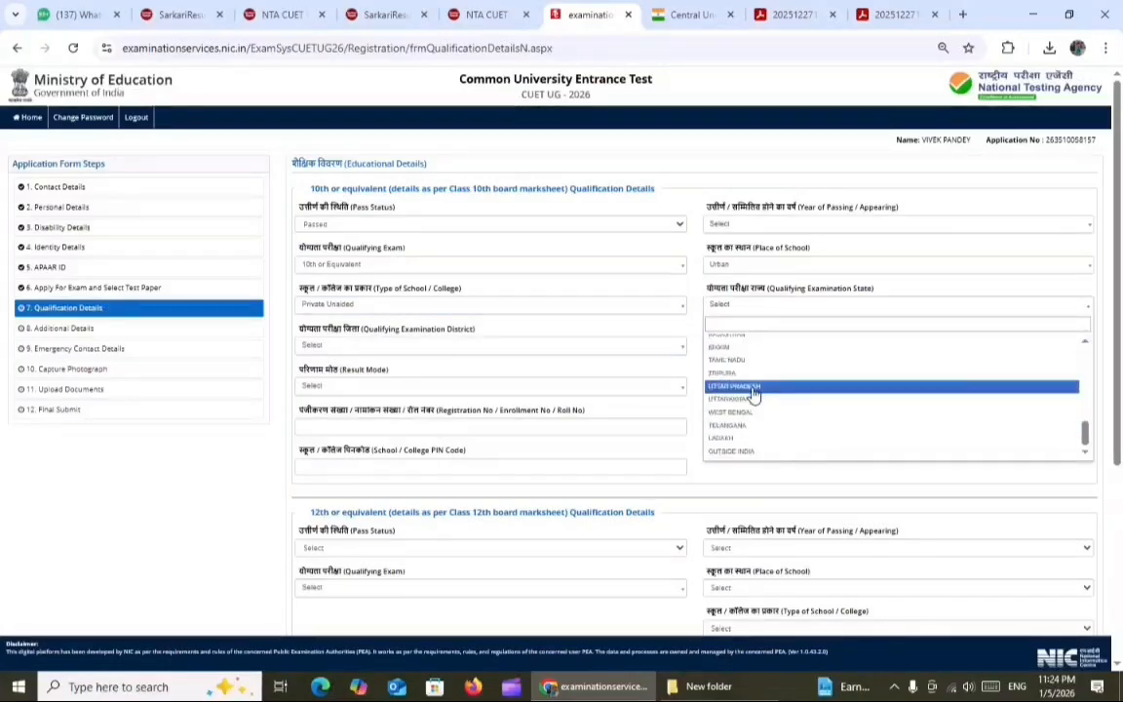
pyautogui.click(743, 394)
pyautogui.click(413, 352)
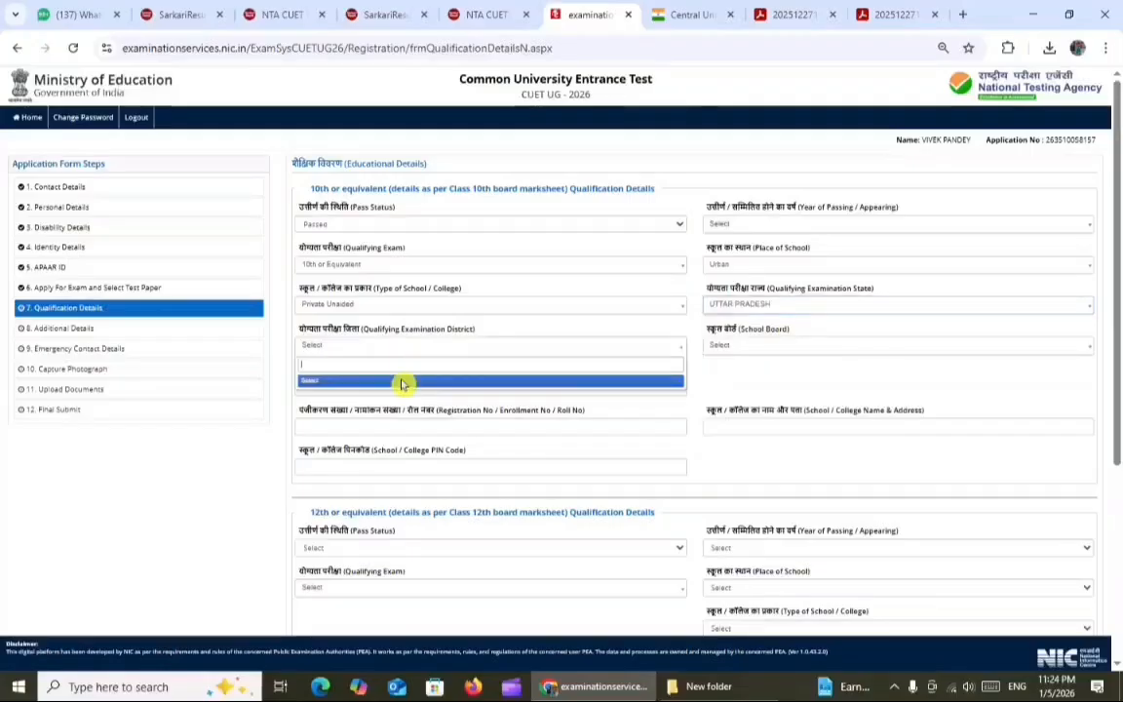
pyautogui.click(401, 380)
pyautogui.click(386, 351)
pyautogui.click(386, 351)
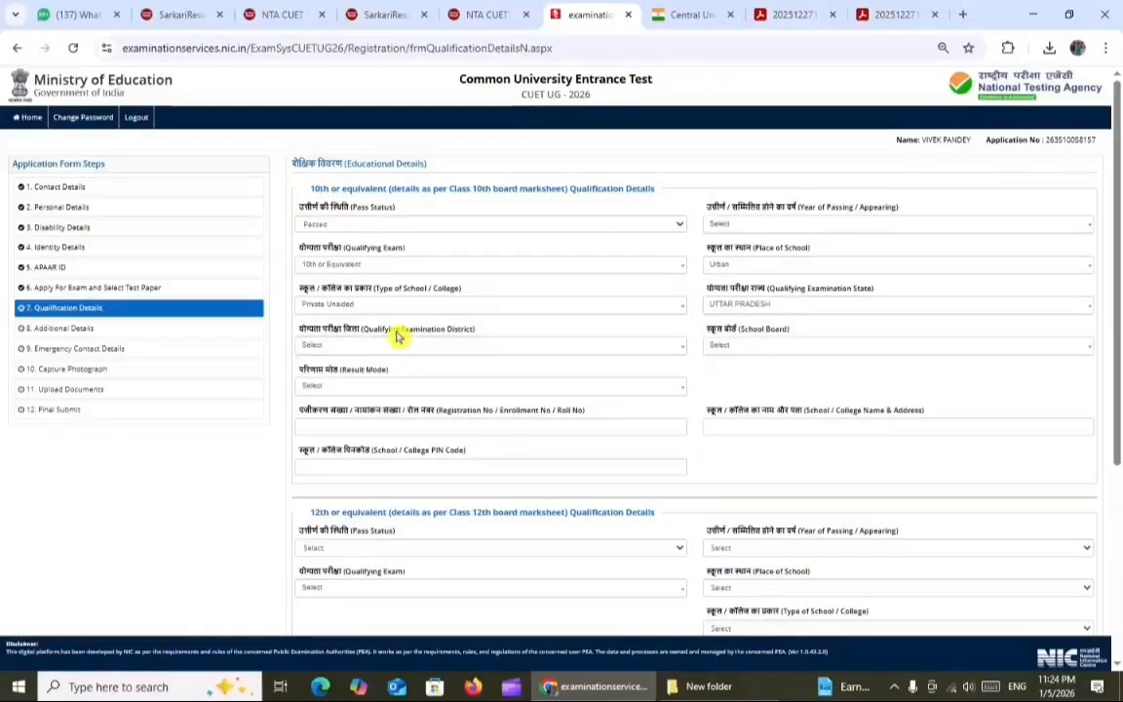
pyautogui.click(391, 349)
pyautogui.scroll(-10, 395, 482)
pyautogui.scroll(-3, 407, 475)
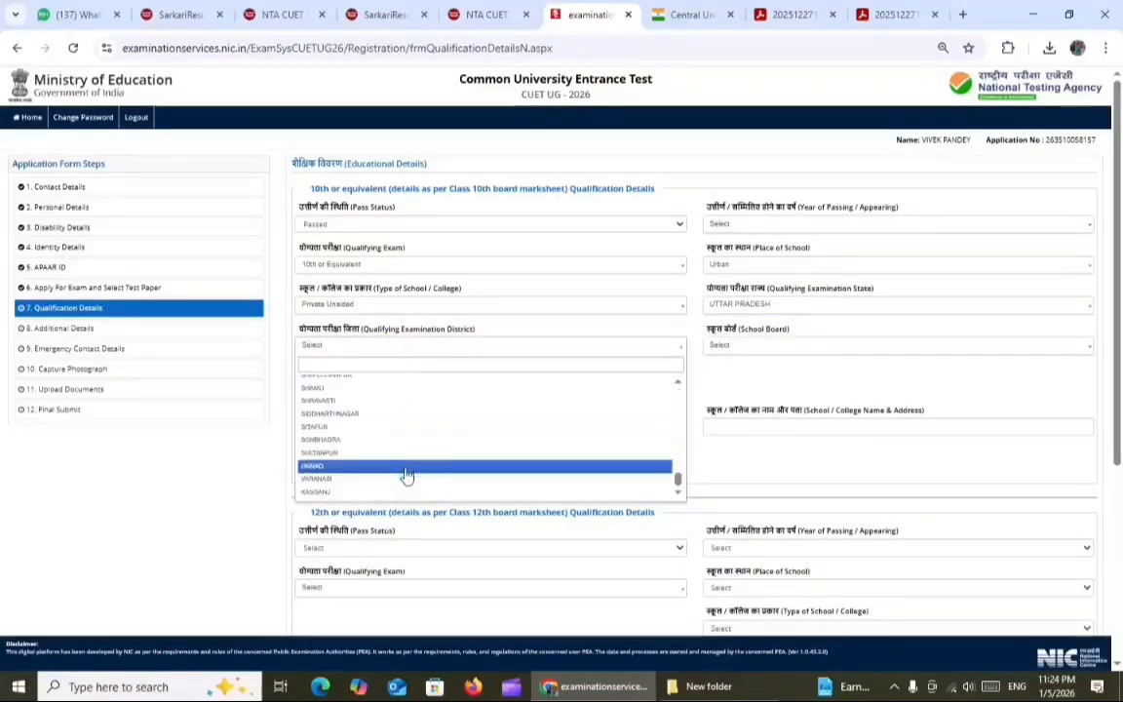
pyautogui.click(400, 486)
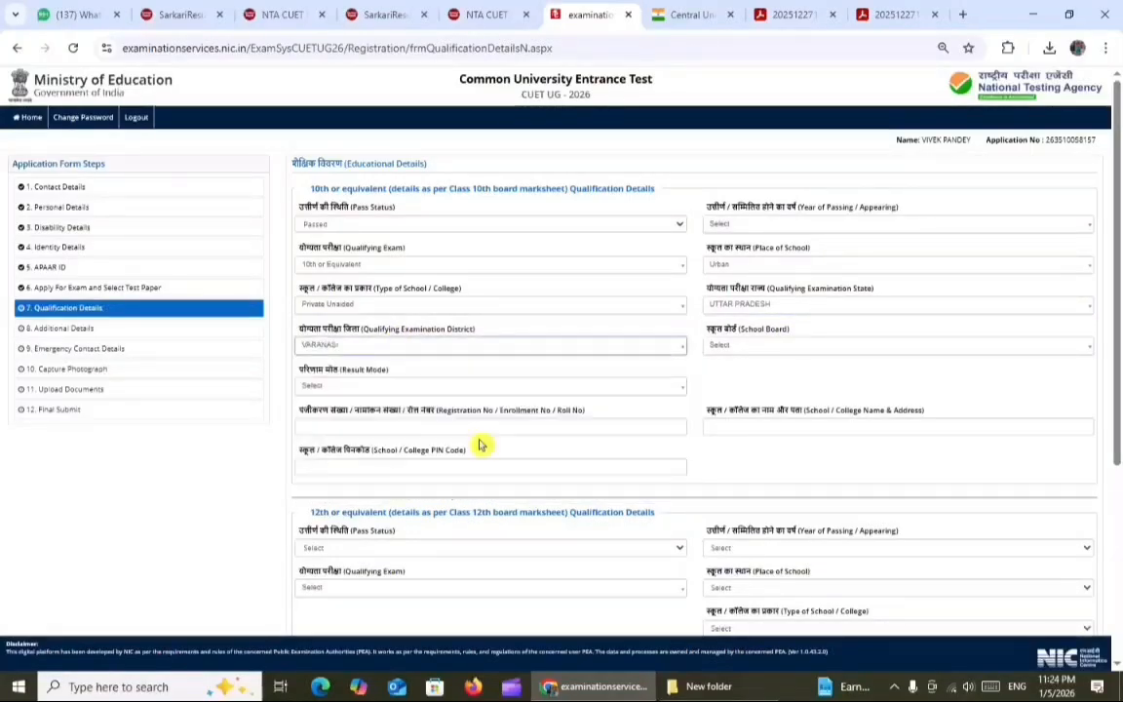
# - Choose U P Board as school board and Percentage as result mode
pyautogui.click(780, 347)
pyautogui.scroll(-3, 784, 439)
pyautogui.scroll(-4, 791, 445)
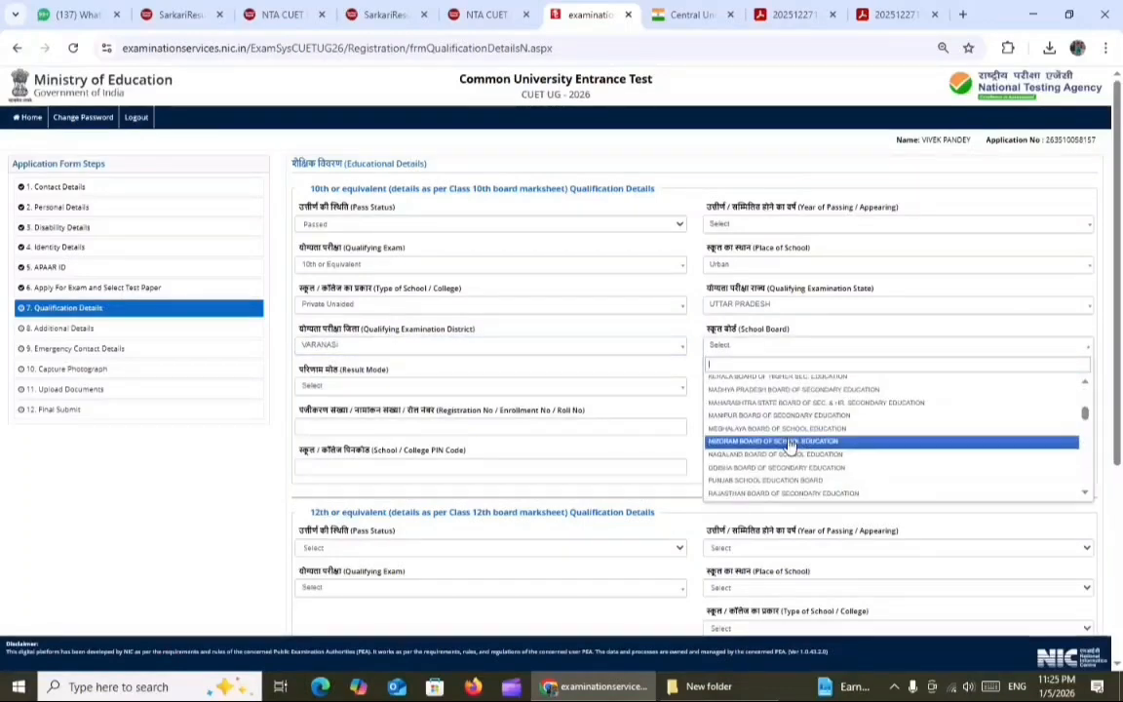
pyautogui.click(790, 440)
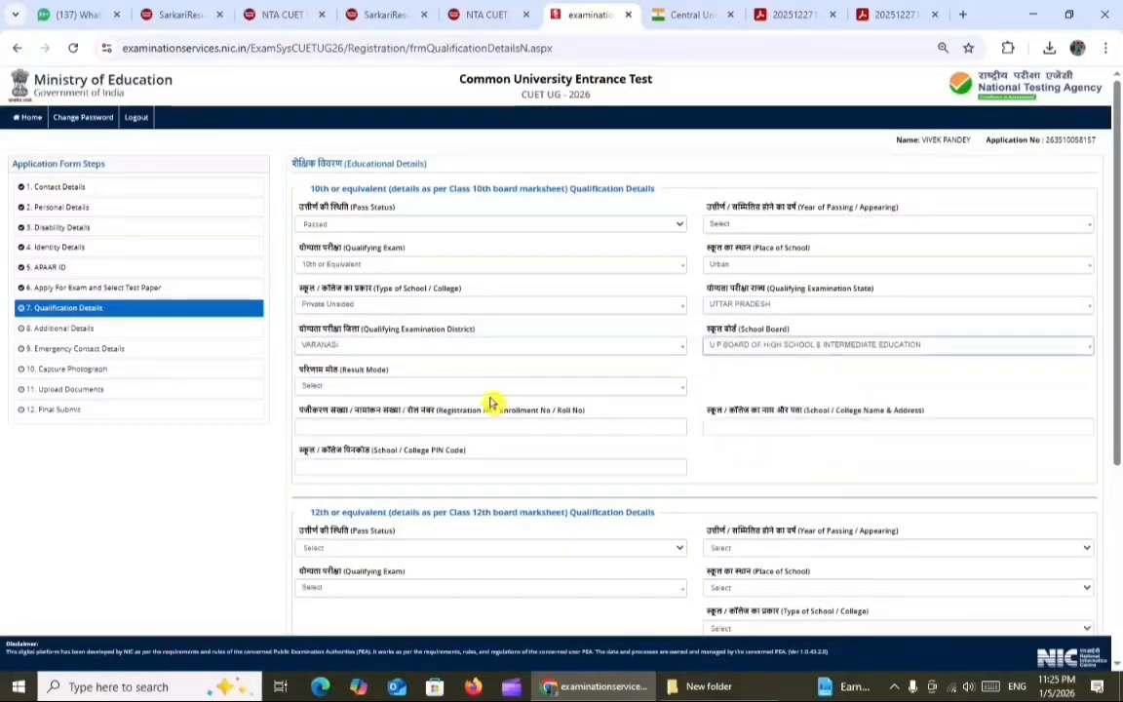
pyautogui.click(425, 387)
pyautogui.click(408, 438)
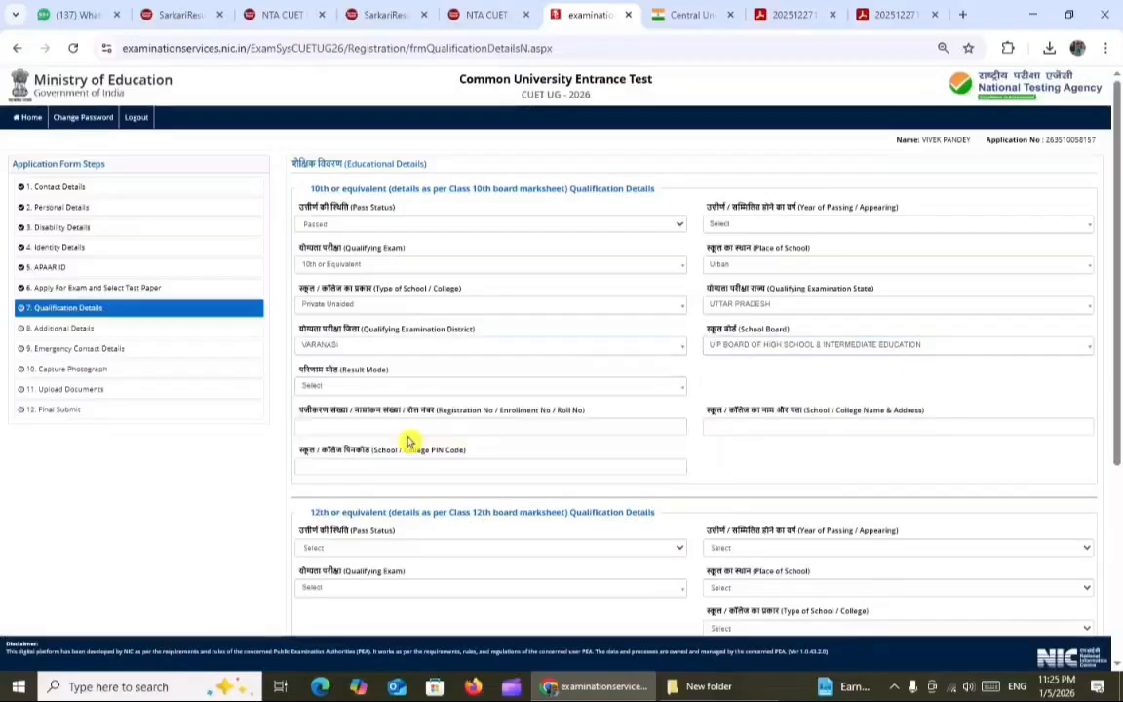
pyautogui.click(408, 391)
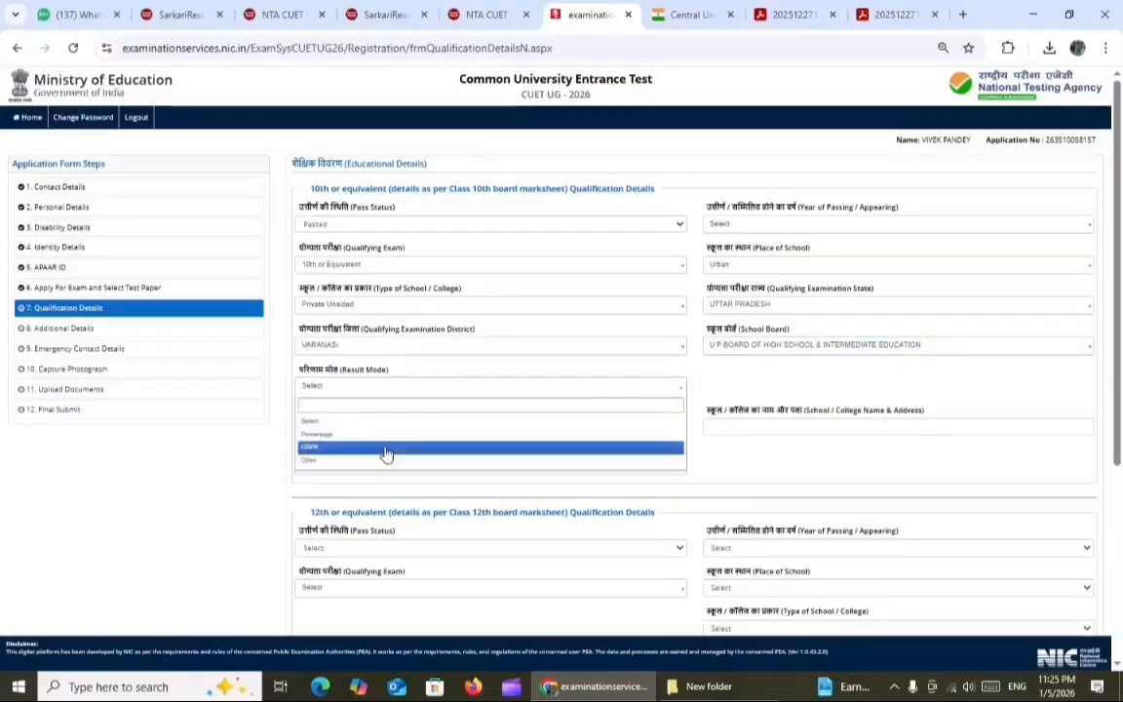
pyautogui.click(387, 435)
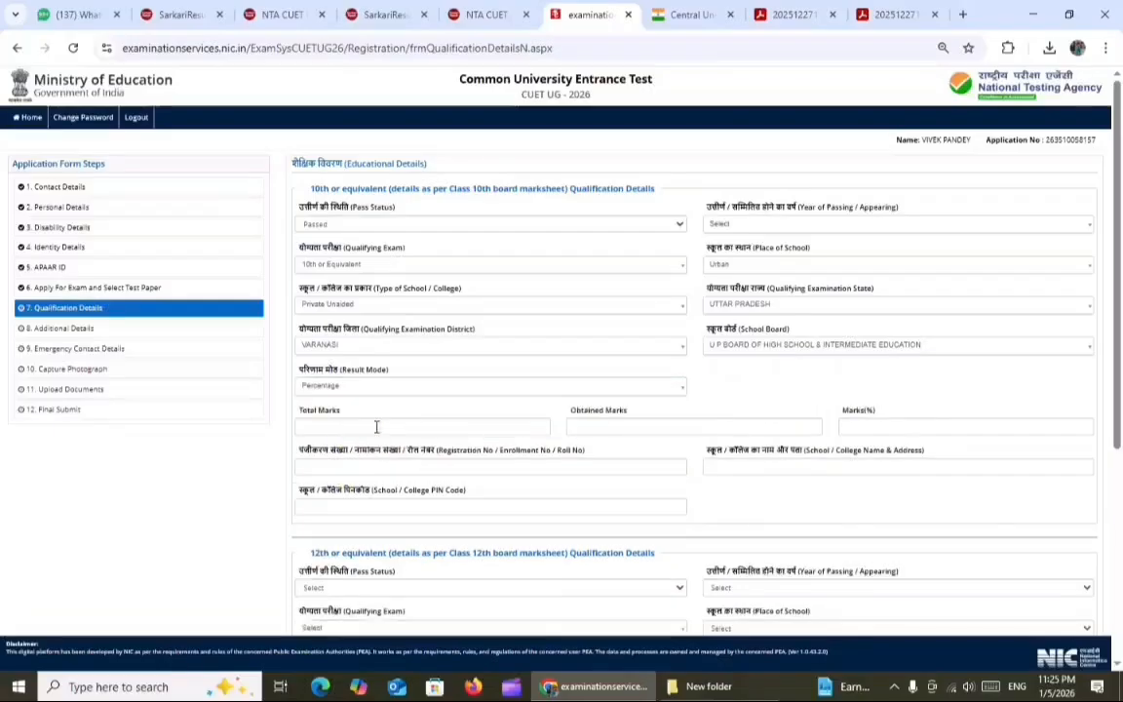
# - Enter 600 total marks and 412 obtained marks for Class 10th
pyautogui.click(376, 426)
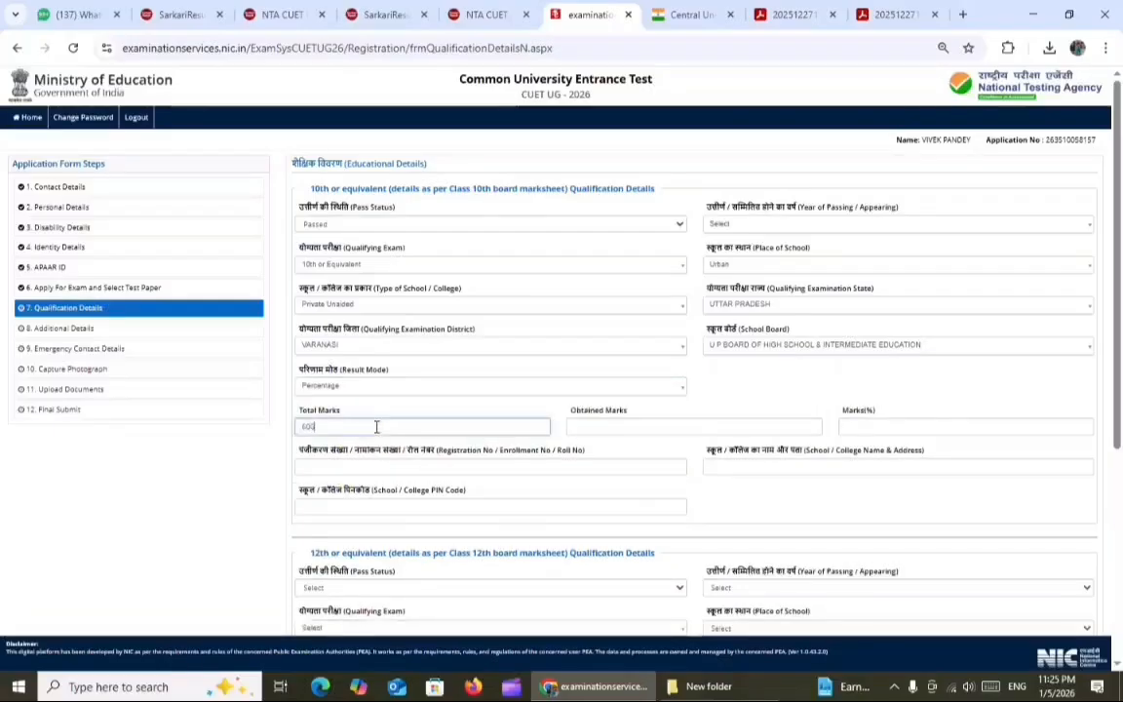
pyautogui.write('600')
pyautogui.press('Tab')
pyautogui.write('412')
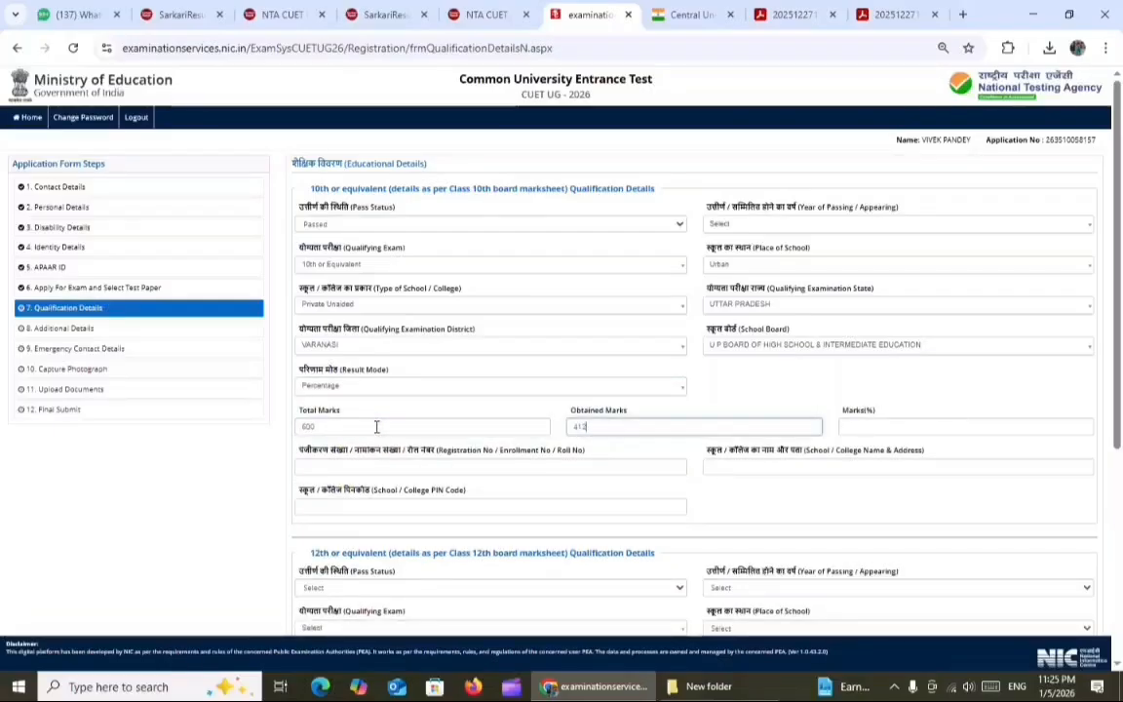
pyautogui.press('Tab')
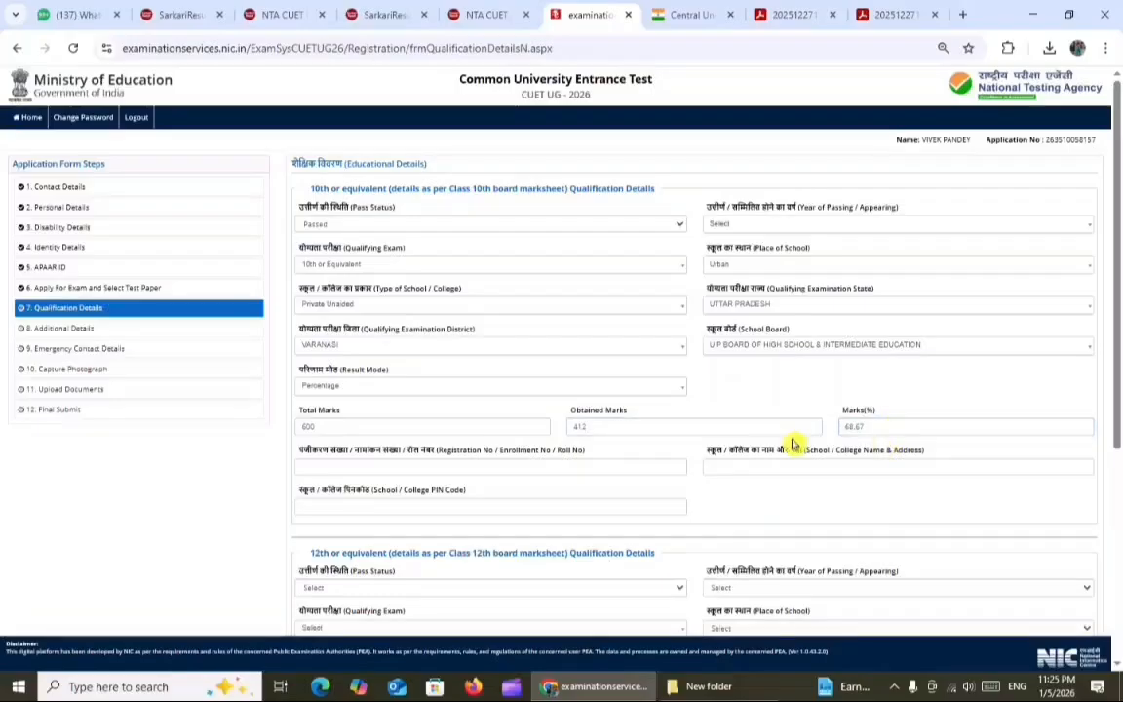
# - Fill in the 10th registration number and the school name 'MMMIC'
pyautogui.click(426, 467)
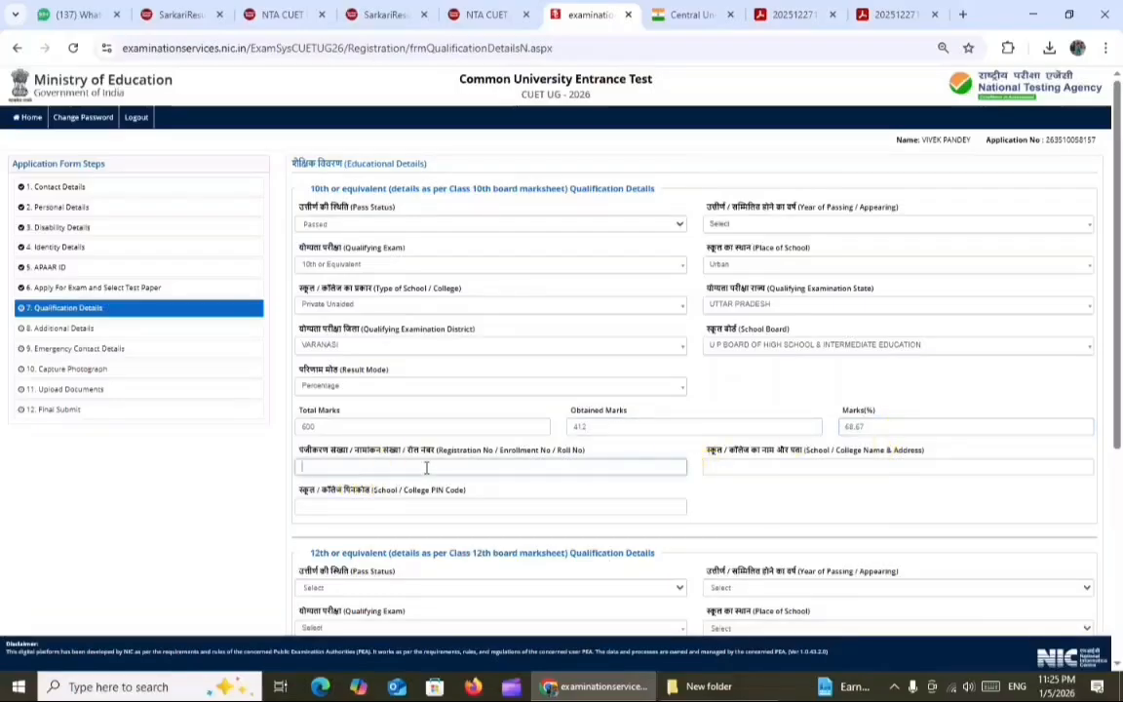
pyautogui.write('123456')
pyautogui.click(804, 464)
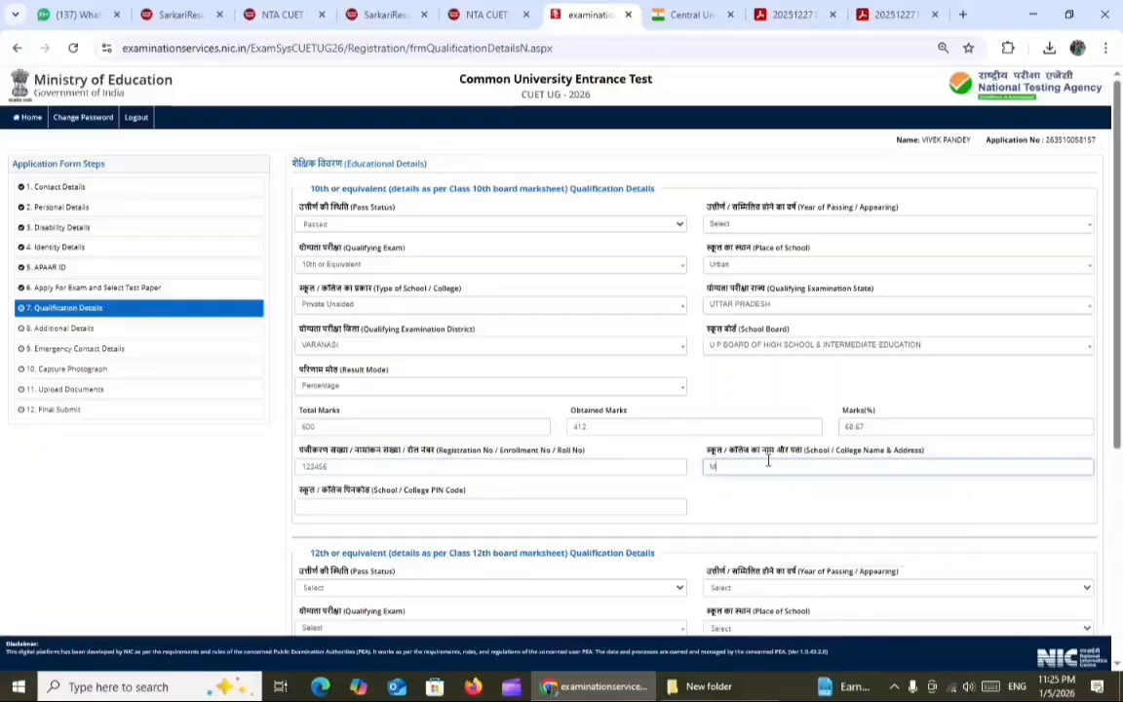
pyautogui.write('MMMIC')
pyautogui.scroll(-3, 346, 274)
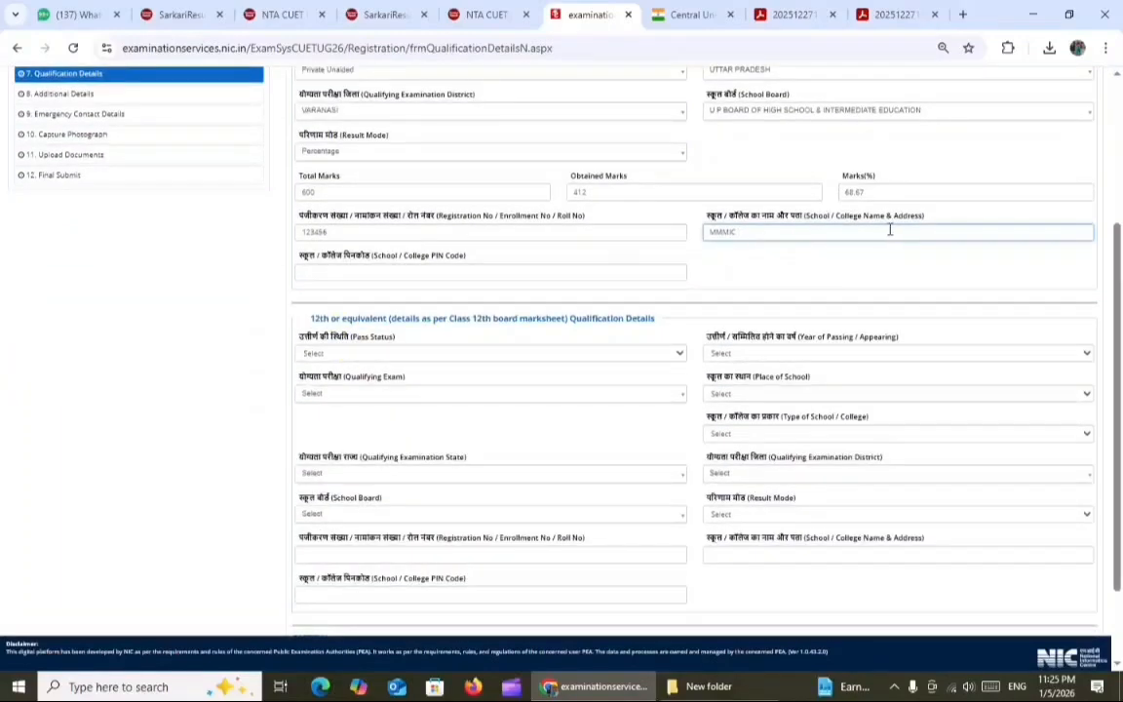
pyautogui.click(389, 271)
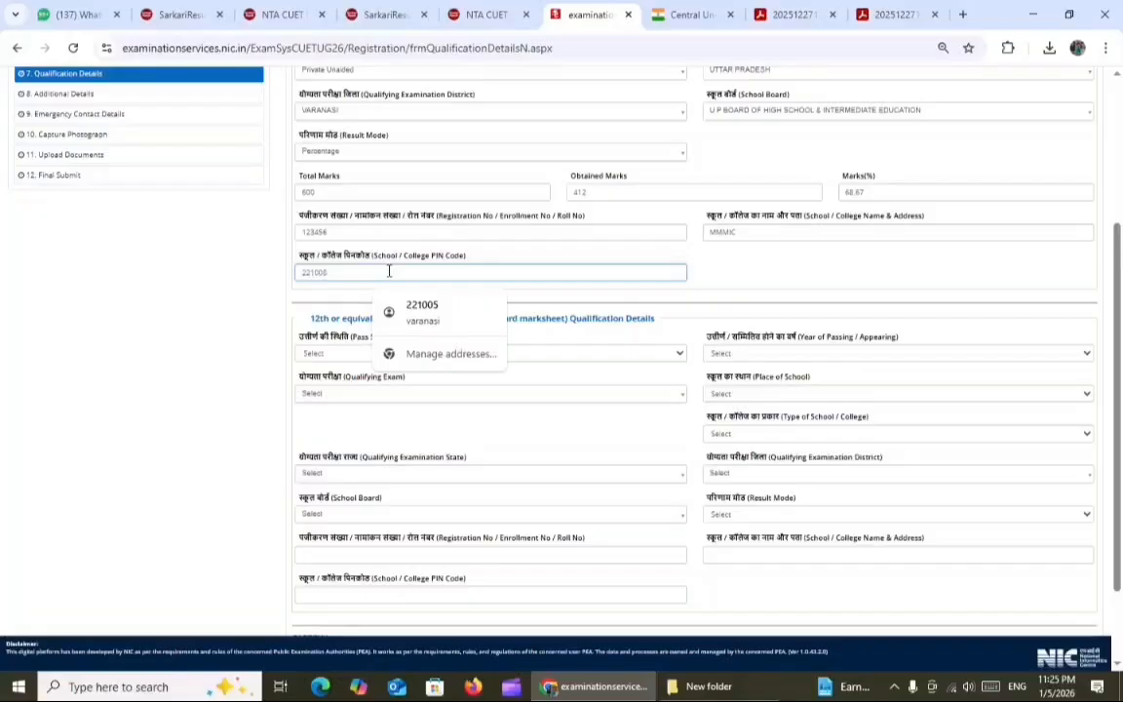
# - Set 12th pass status to Appearing, year 2026, and qualifying exam Class 12th or equivalent
pyautogui.click(117, 283)
pyautogui.scroll(-2, 439, 307)
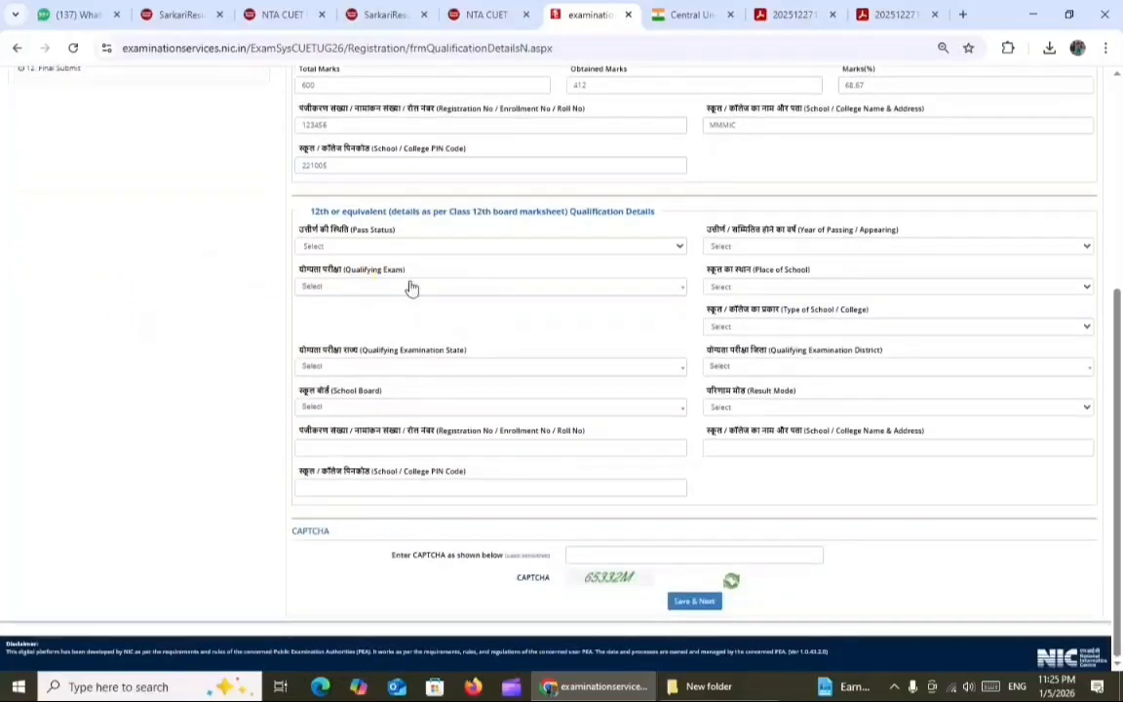
pyautogui.click(473, 245)
pyautogui.click(385, 303)
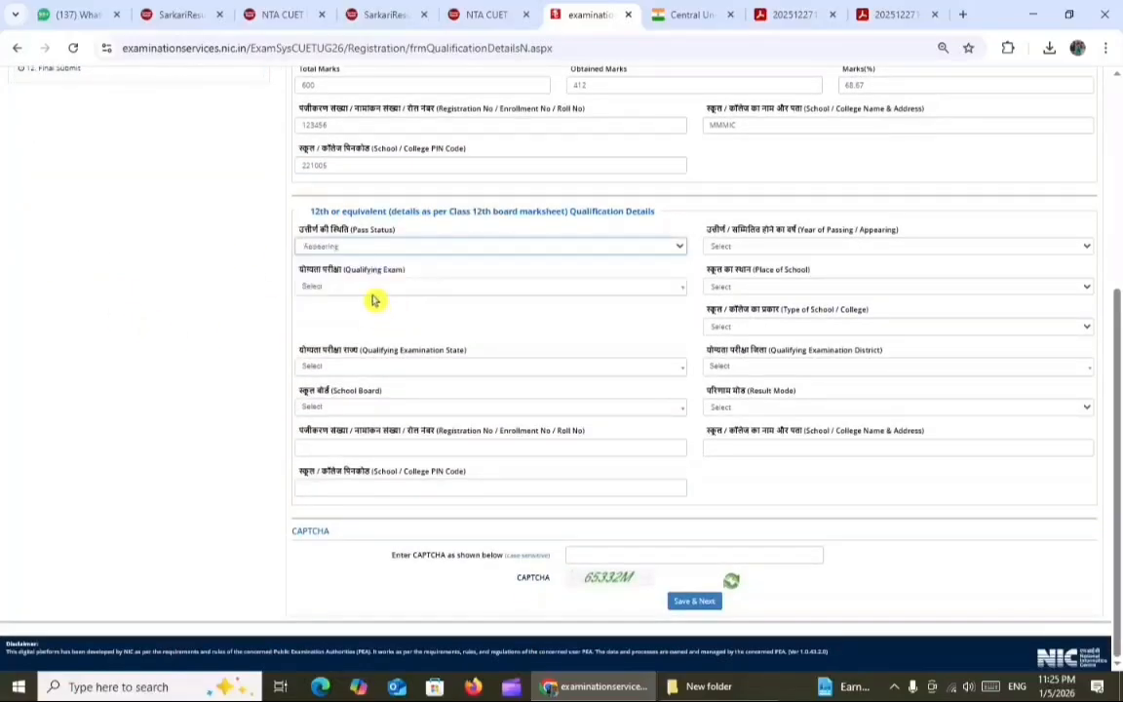
pyautogui.click(820, 250)
pyautogui.click(772, 291)
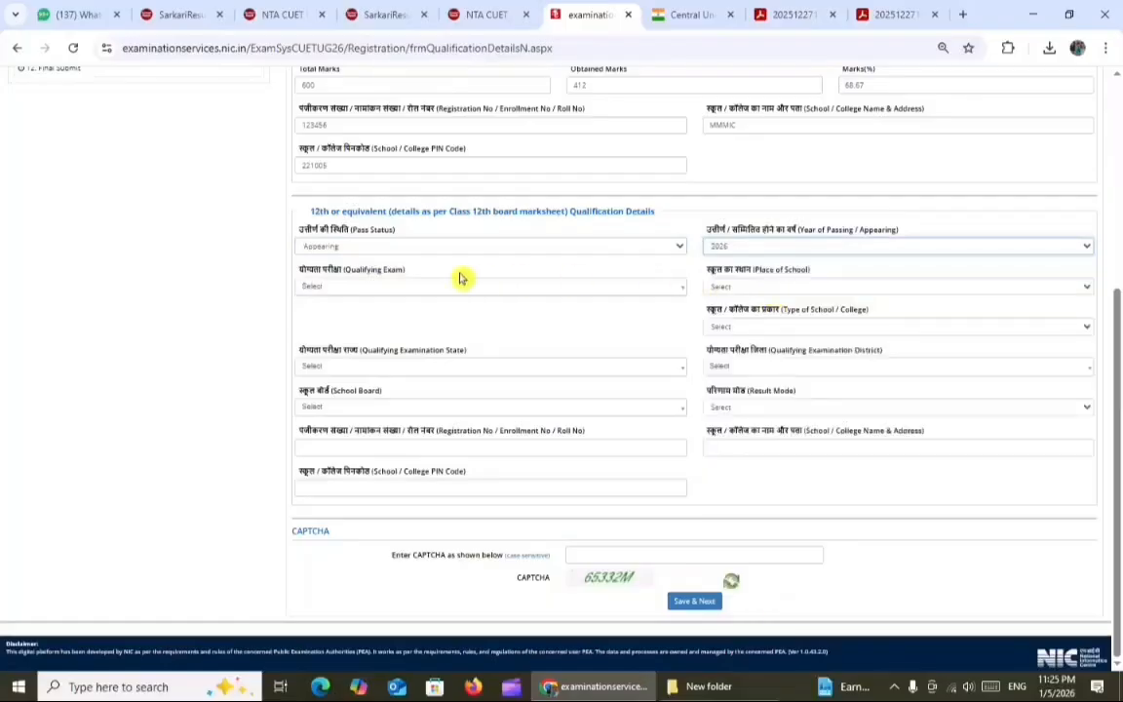
pyautogui.click(440, 288)
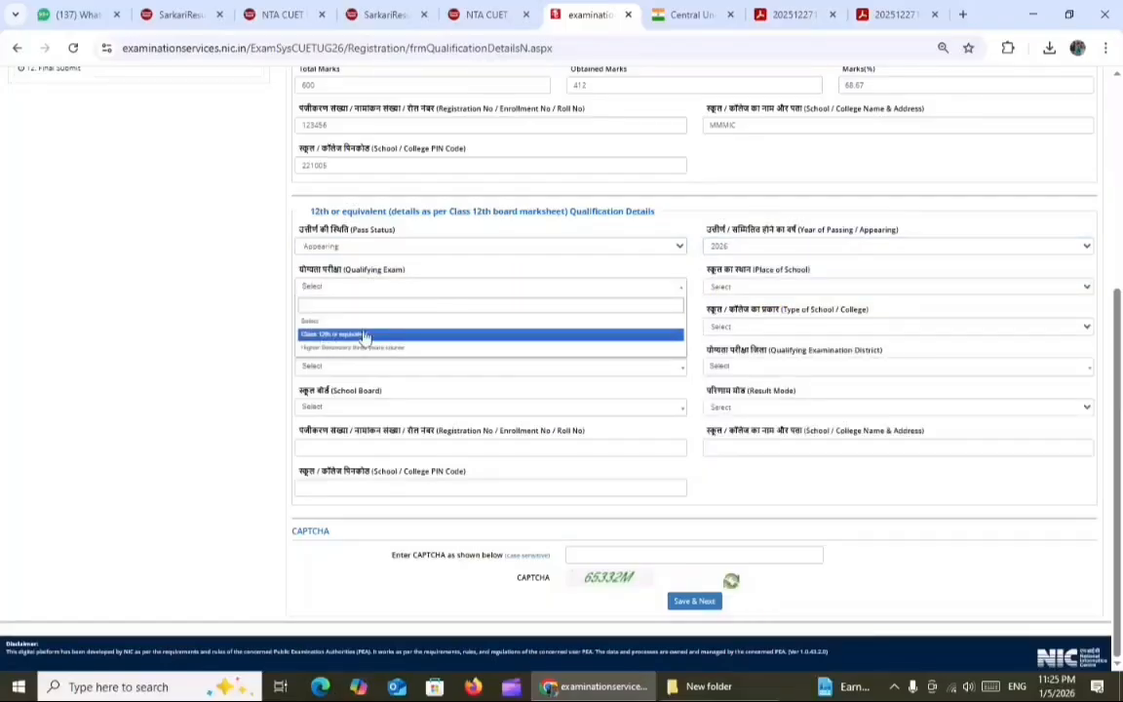
pyautogui.click(331, 336)
# - Choose Urban and Private Unaided for the 12th school and submit the qualification details
pyautogui.click(333, 287)
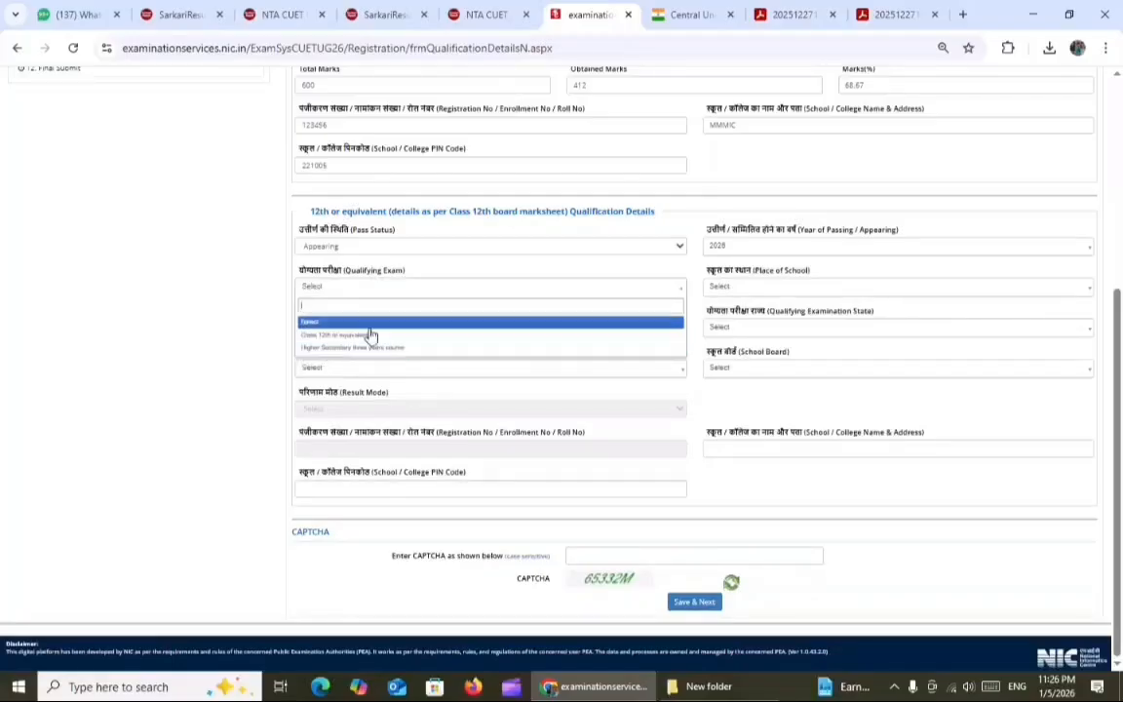
pyautogui.click(363, 335)
pyautogui.click(839, 286)
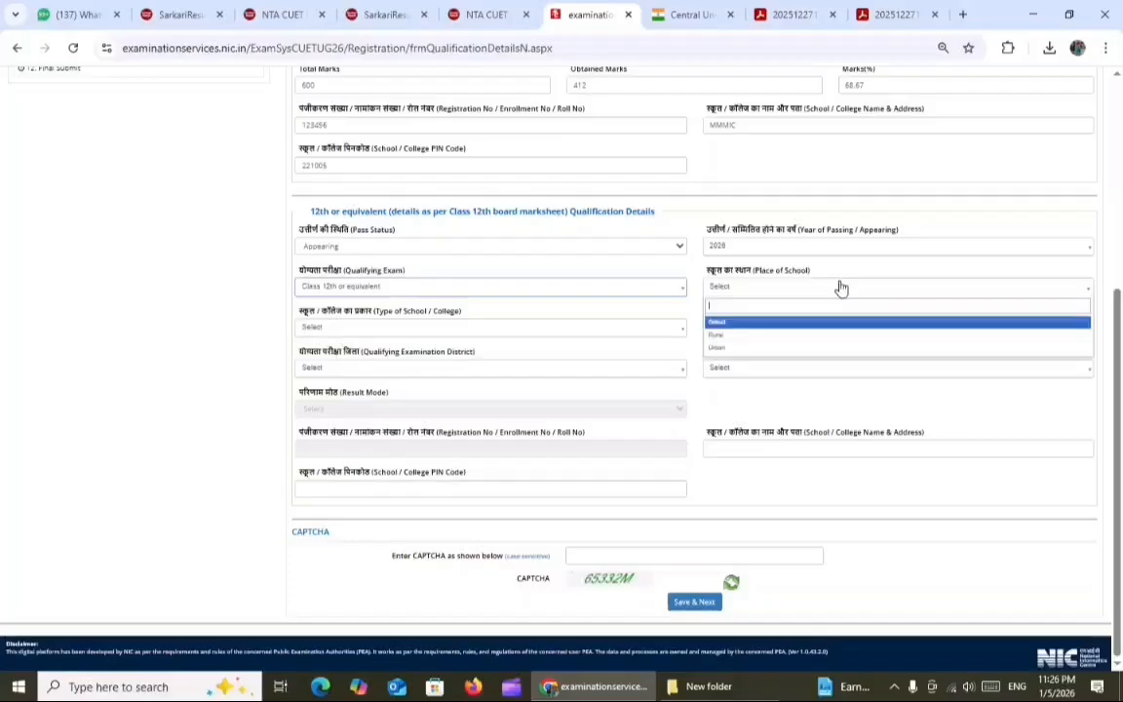
pyautogui.click(742, 351)
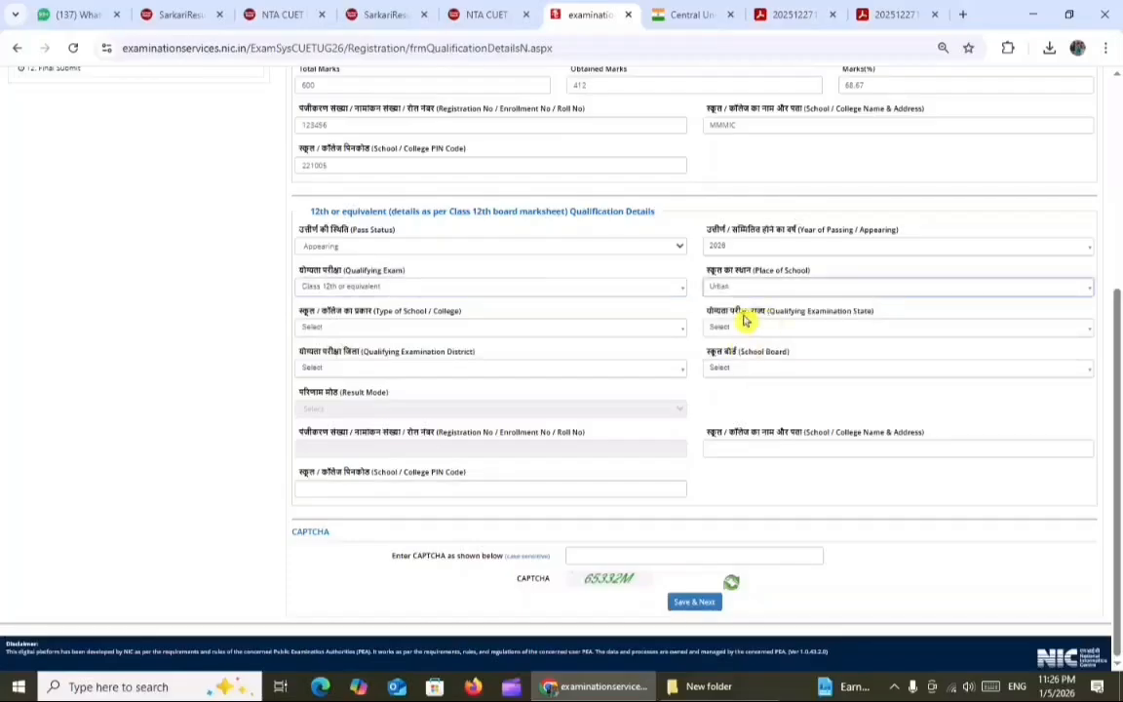
pyautogui.click(348, 329)
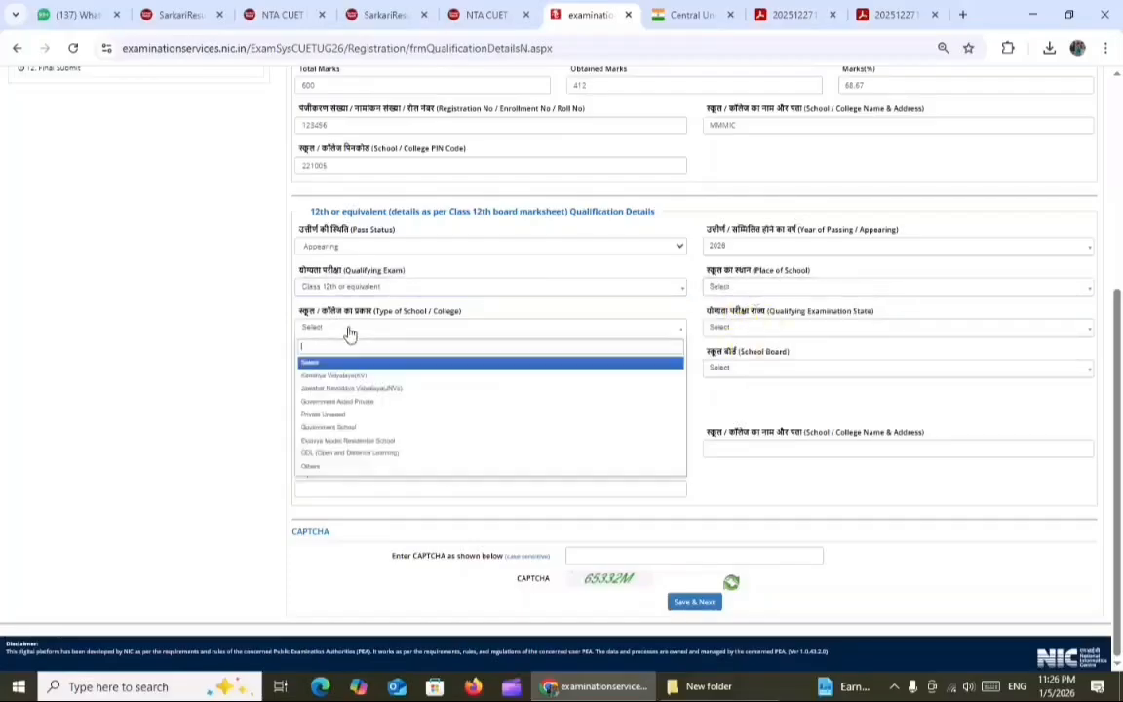
pyautogui.click(387, 415)
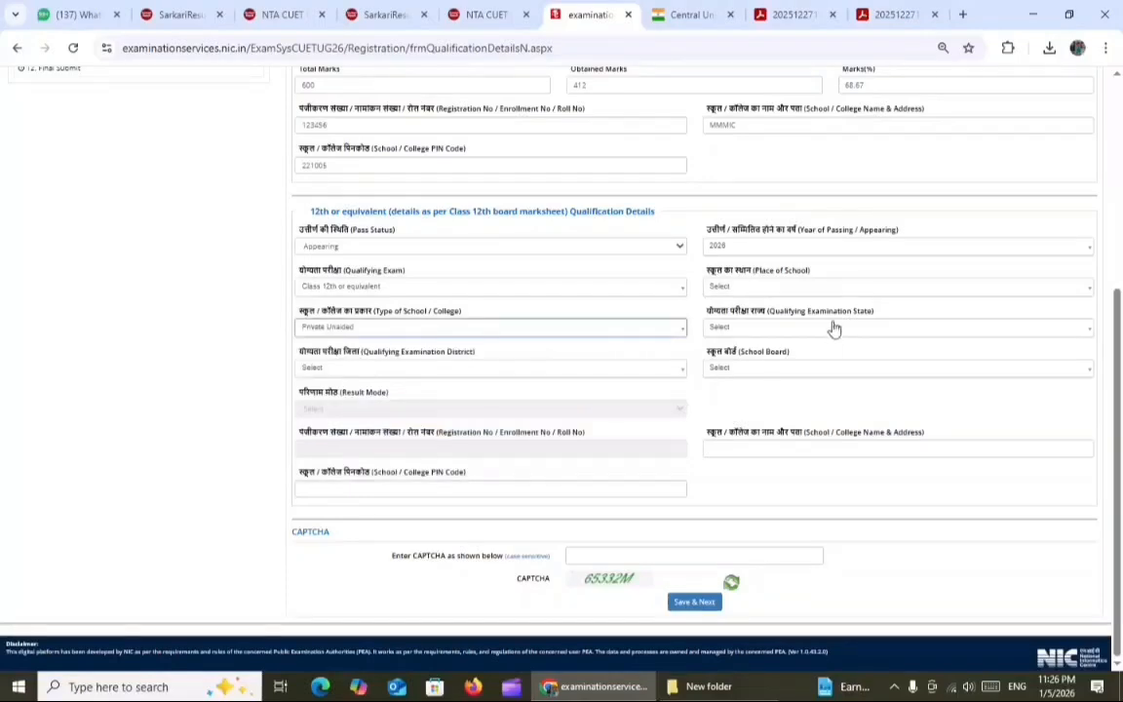
pyautogui.click(832, 327)
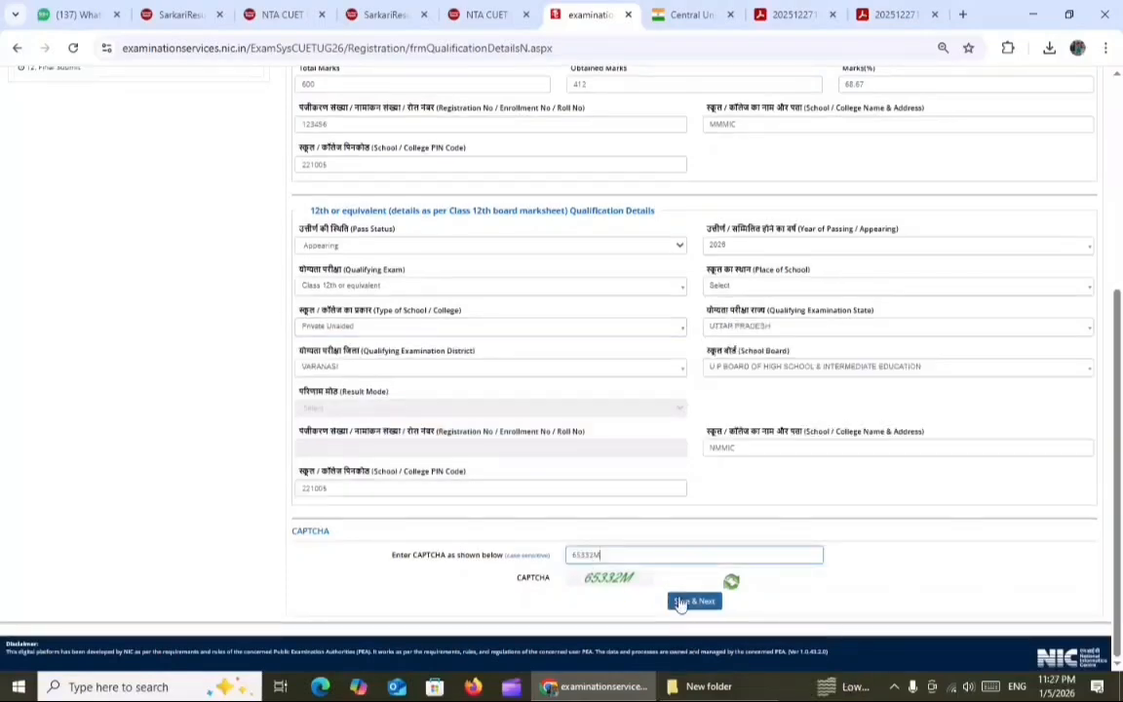
pyautogui.click(682, 602)
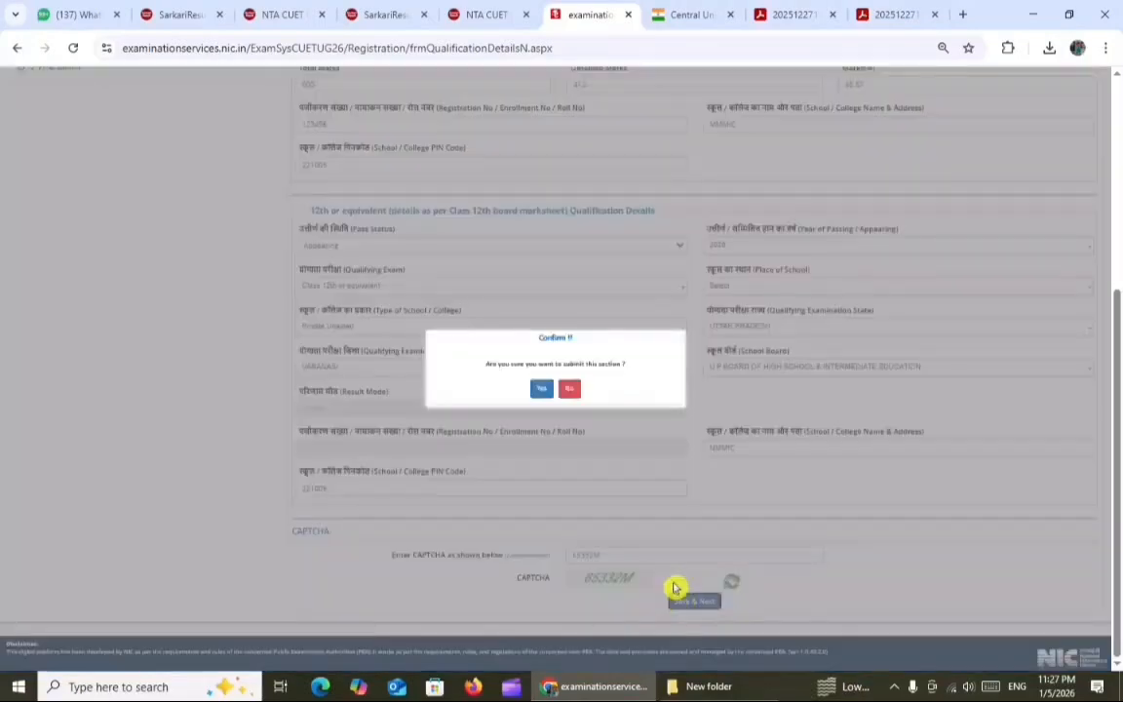
# - Confirm the qualification submission and answer No to the twin question
pyautogui.click(540, 388)
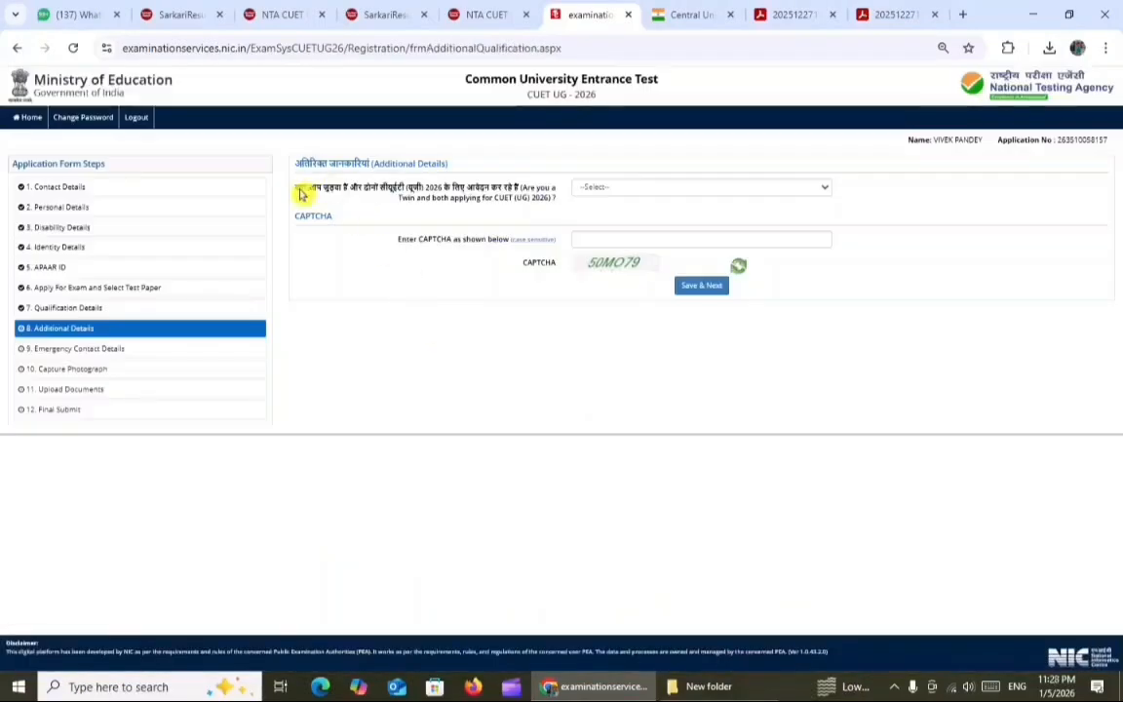
pyautogui.moveTo(290, 194); pyautogui.dragTo(455, 198)
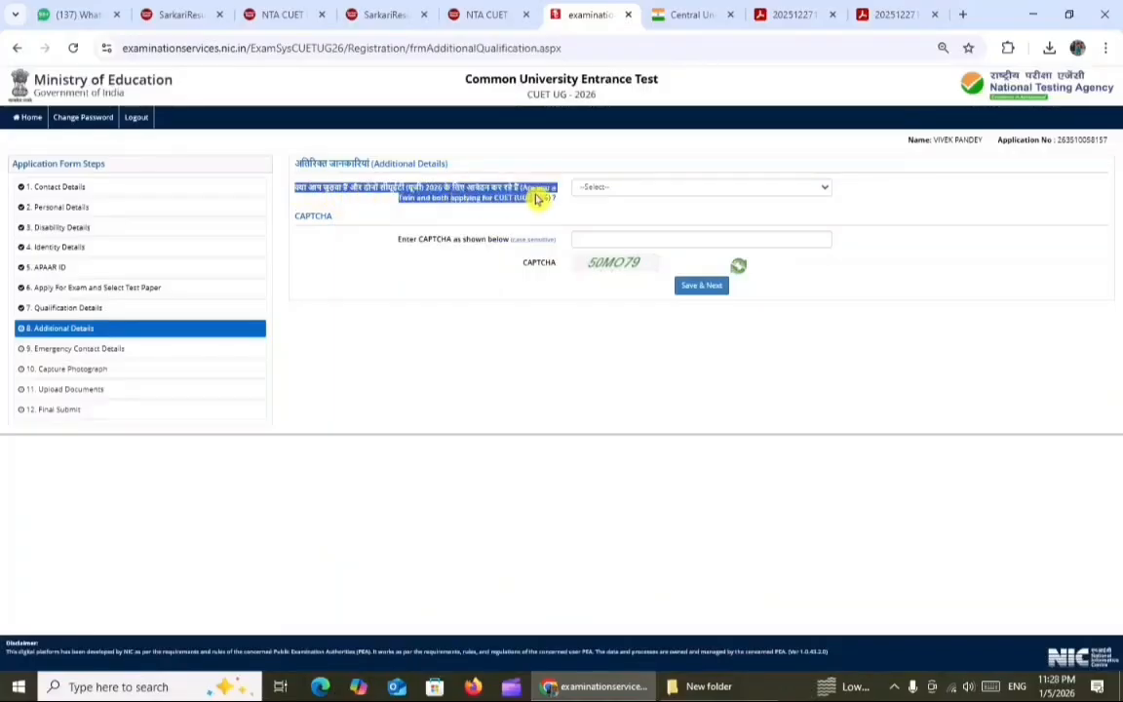
pyautogui.click(479, 229)
pyautogui.click(646, 191)
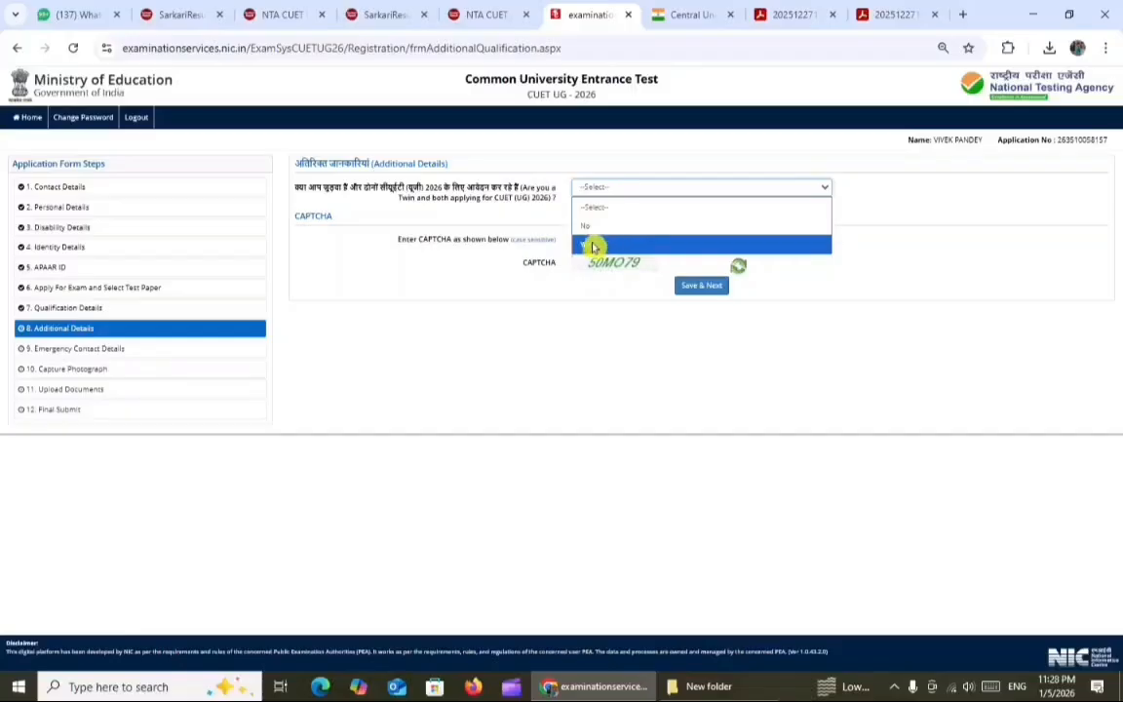
pyautogui.click(592, 231)
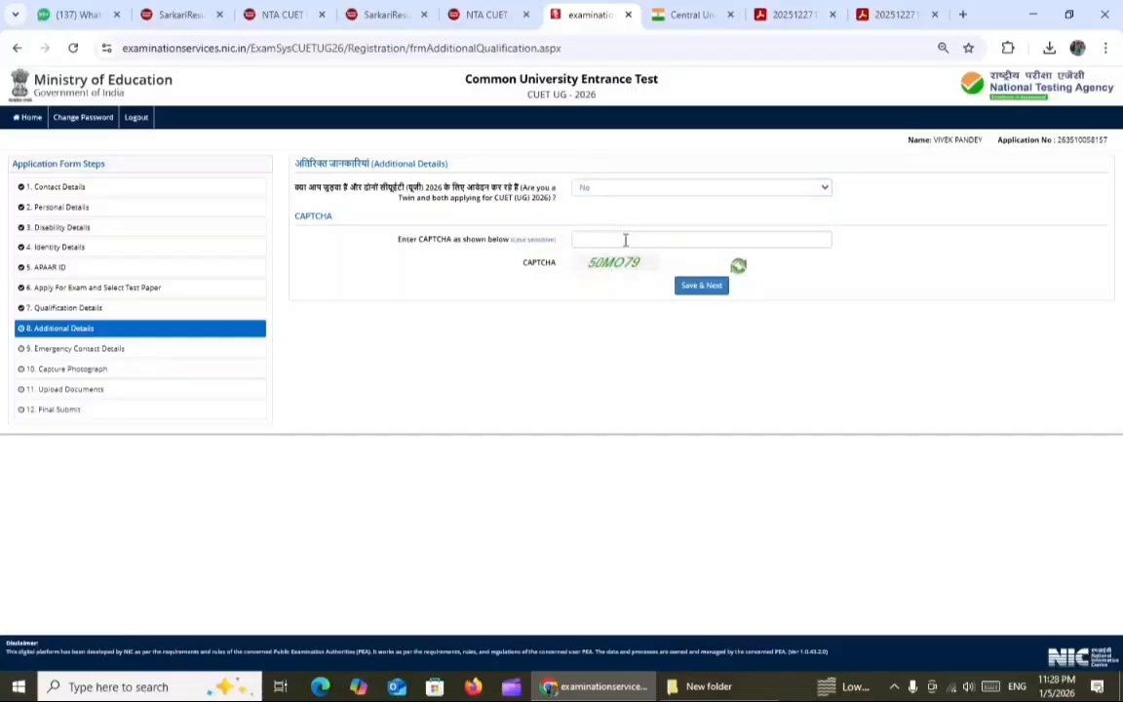
pyautogui.click(624, 240)
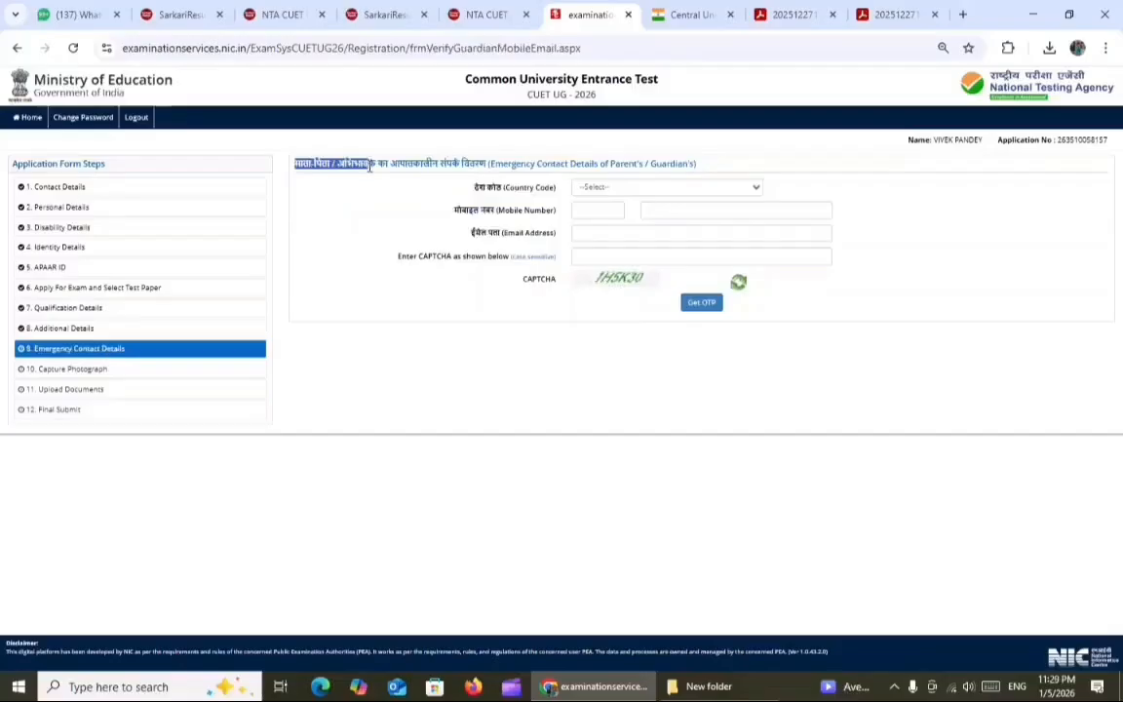
pyautogui.moveTo(369, 166); pyautogui.dragTo(500, 190)
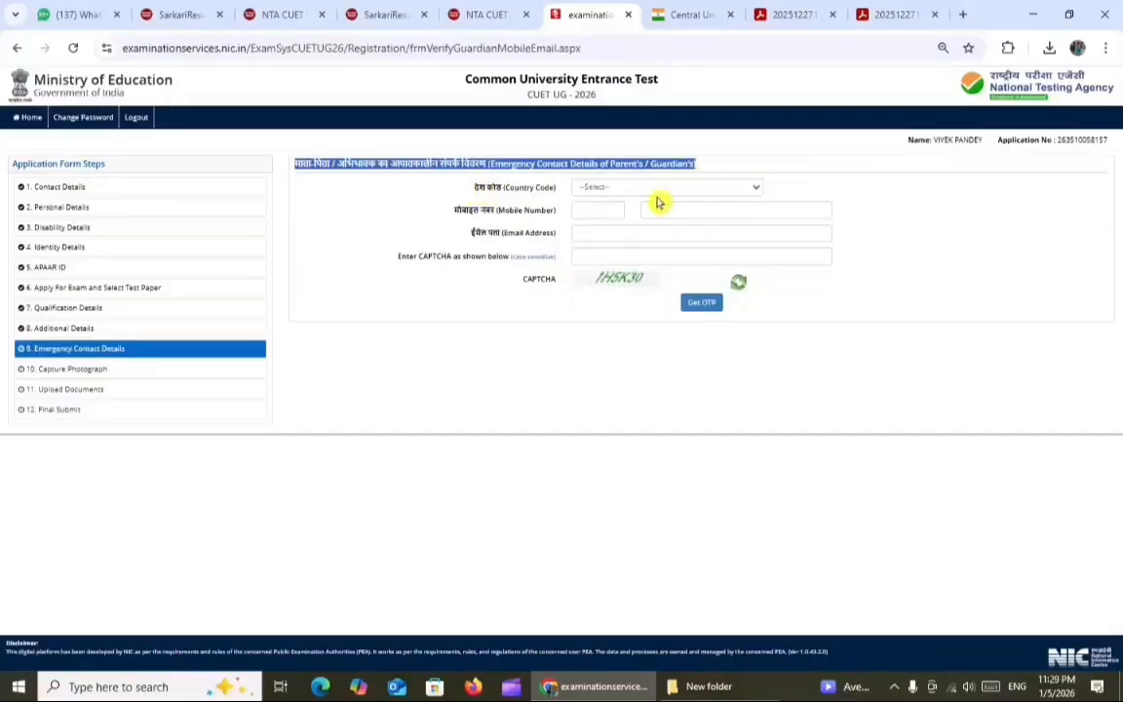
# - Set the emergency contact country code to India, enter the guardian's mobile number and request the OTP
pyautogui.click(492, 185)
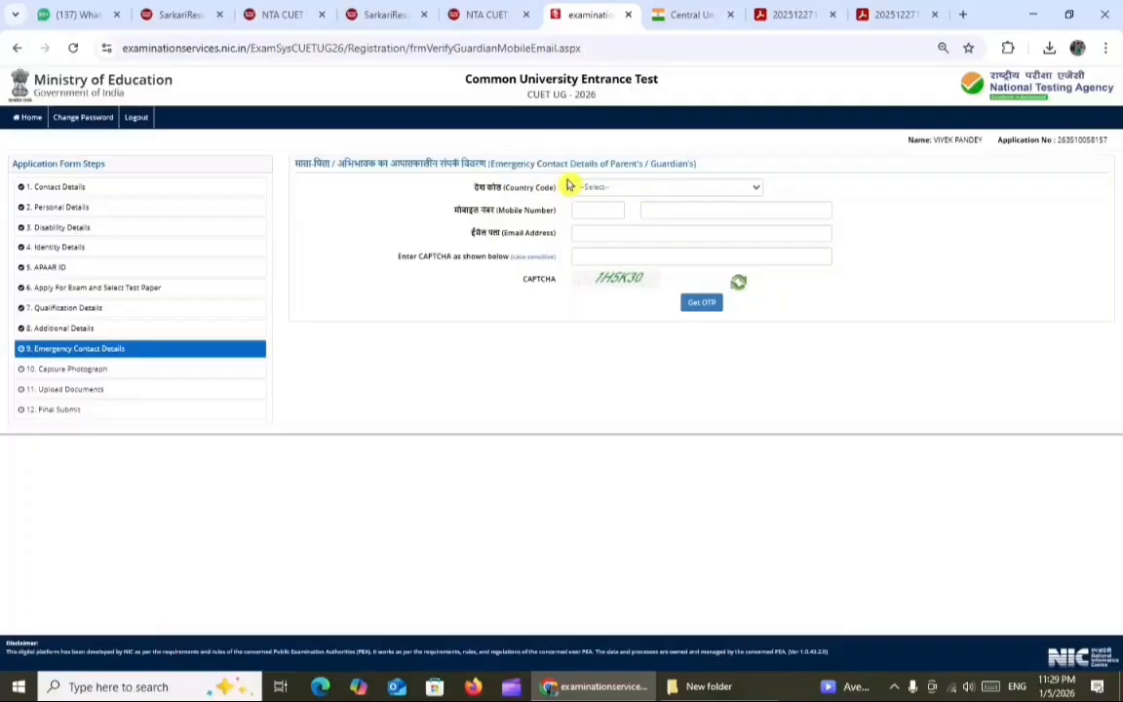
pyautogui.click(678, 191)
pyautogui.click(664, 223)
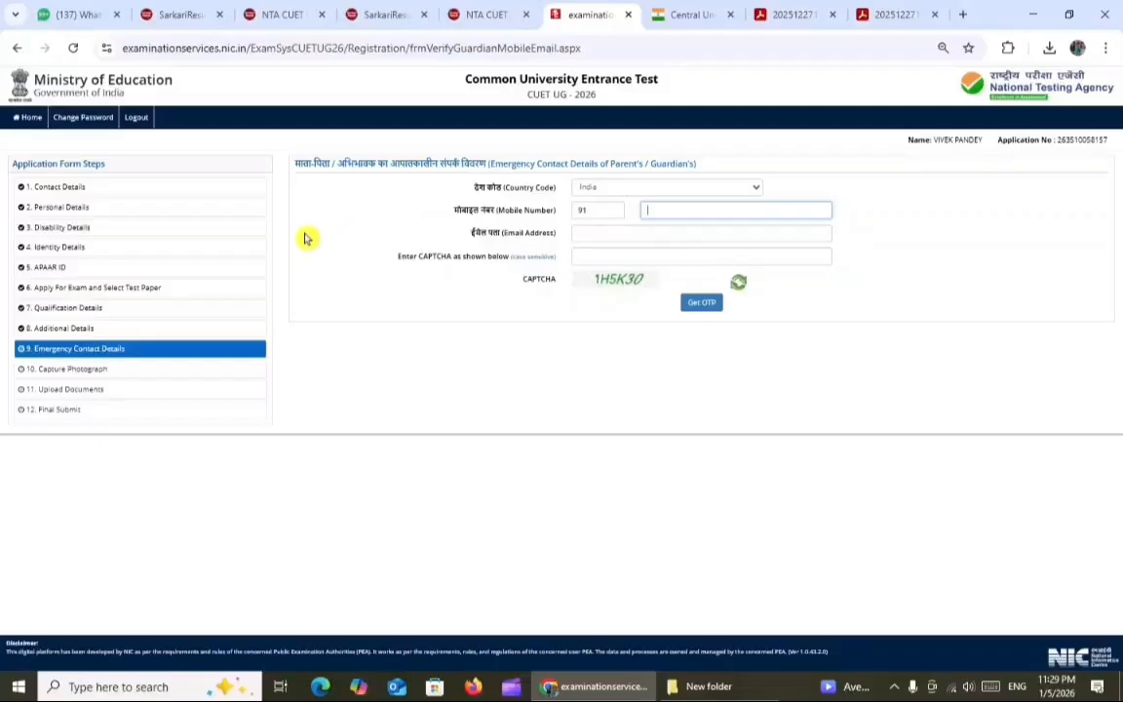
pyautogui.click(725, 206)
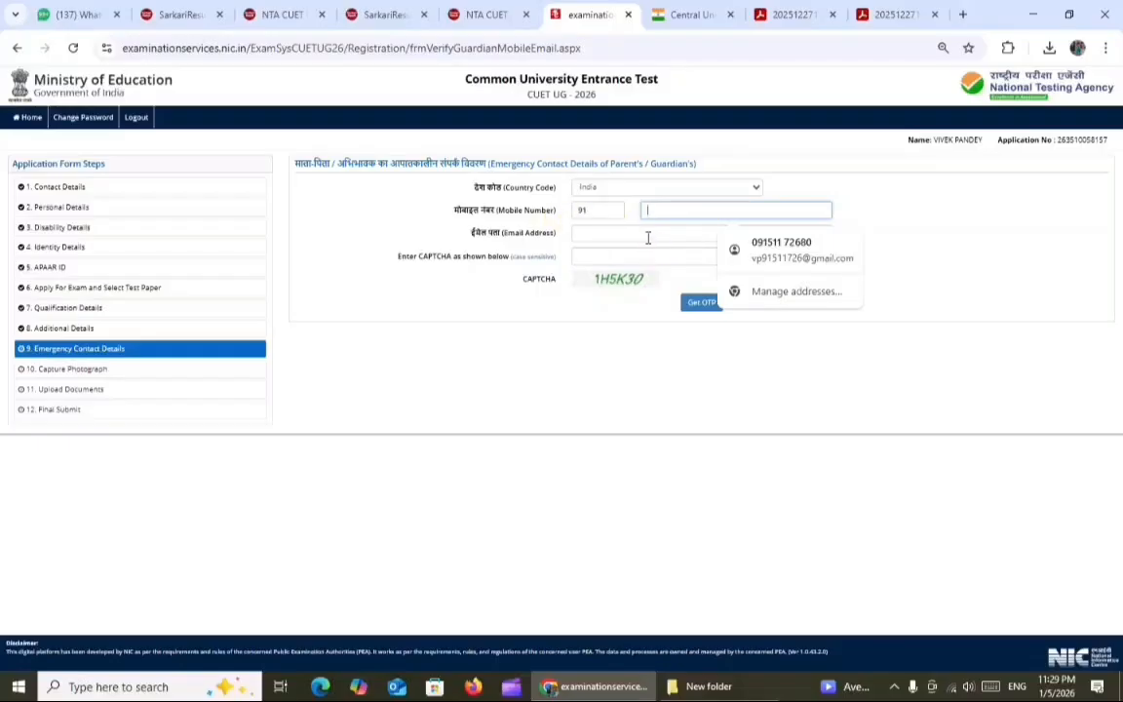
pyautogui.click(431, 218)
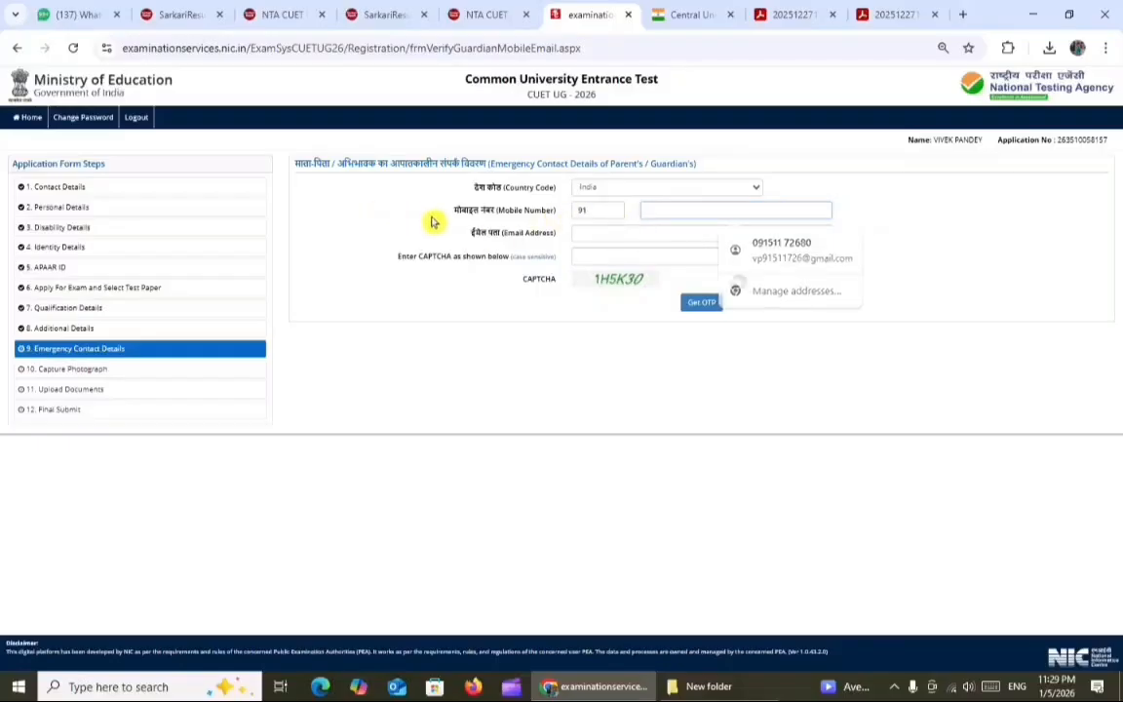
pyautogui.click(667, 207)
pyautogui.click(507, 216)
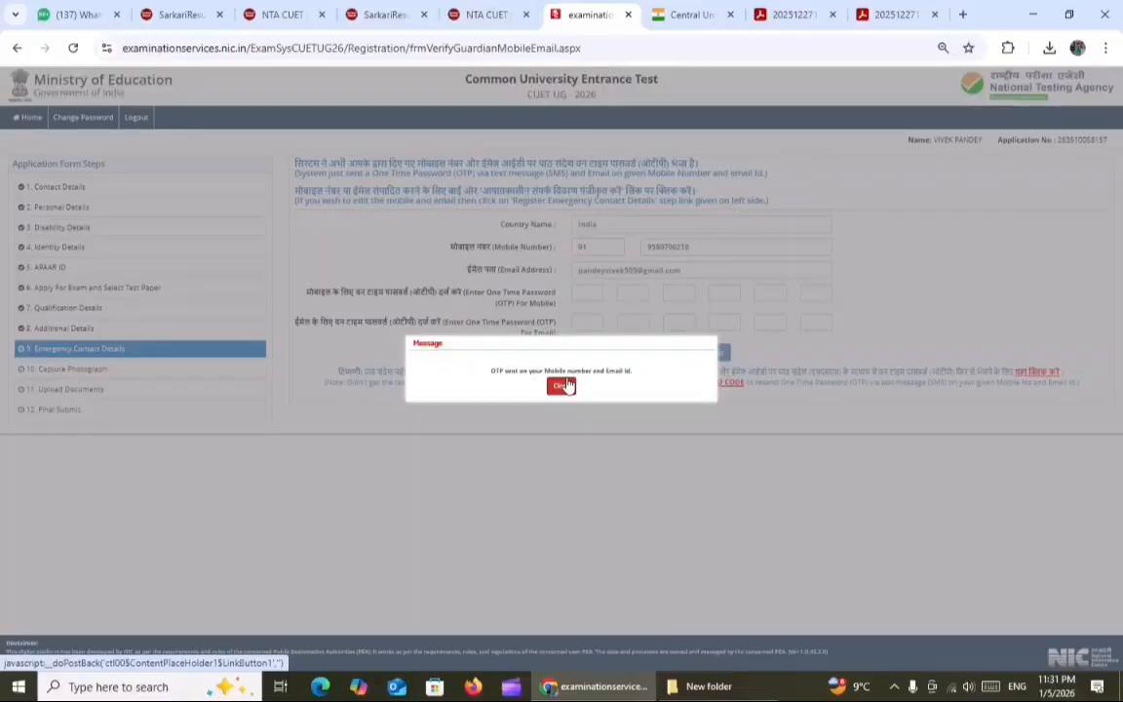
pyautogui.click(565, 386)
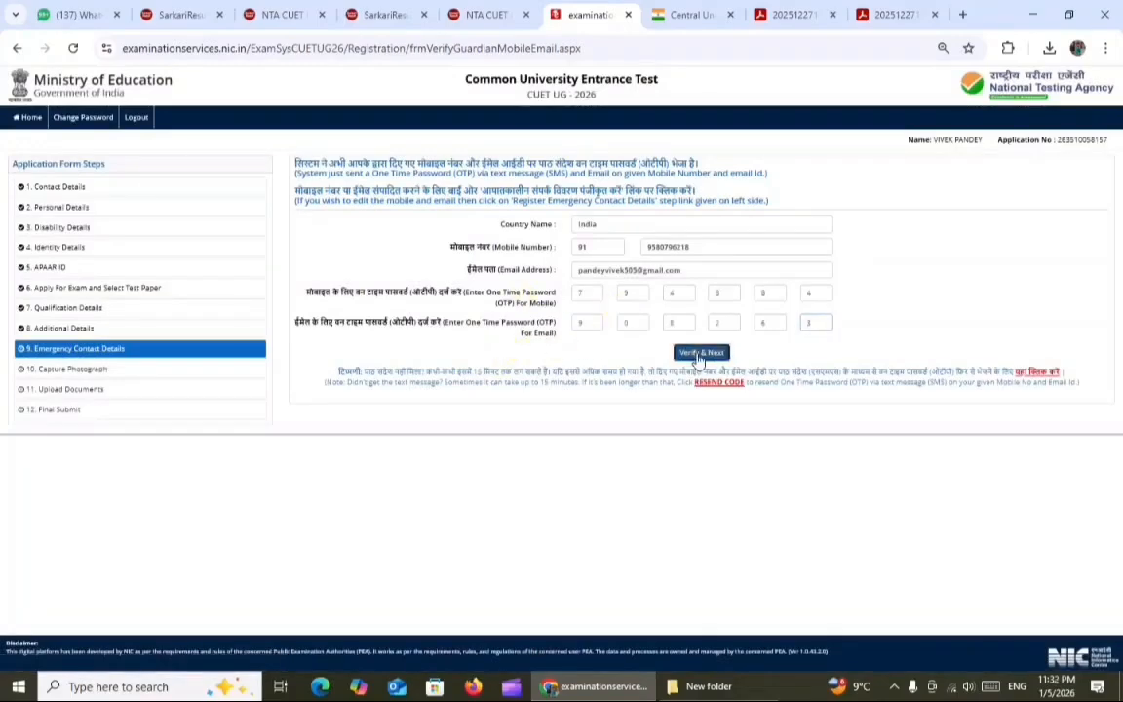
pyautogui.click(701, 352)
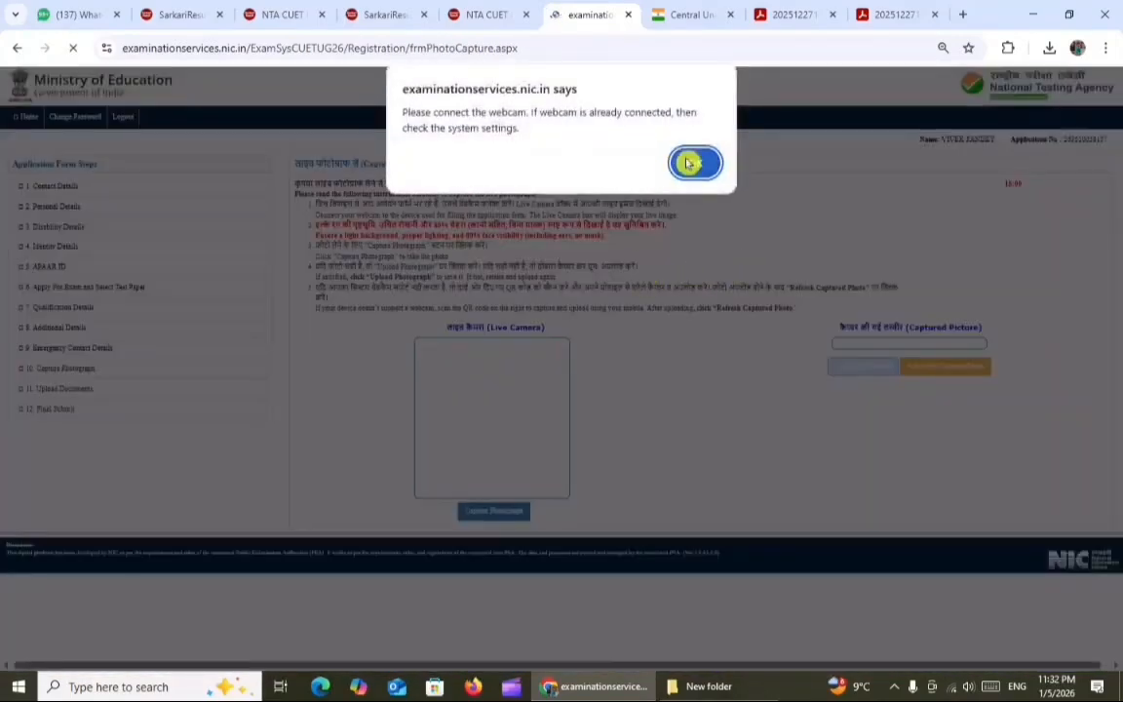
# - Dismiss the webcam alert and reload the photo capture page
pyautogui.click(694, 163)
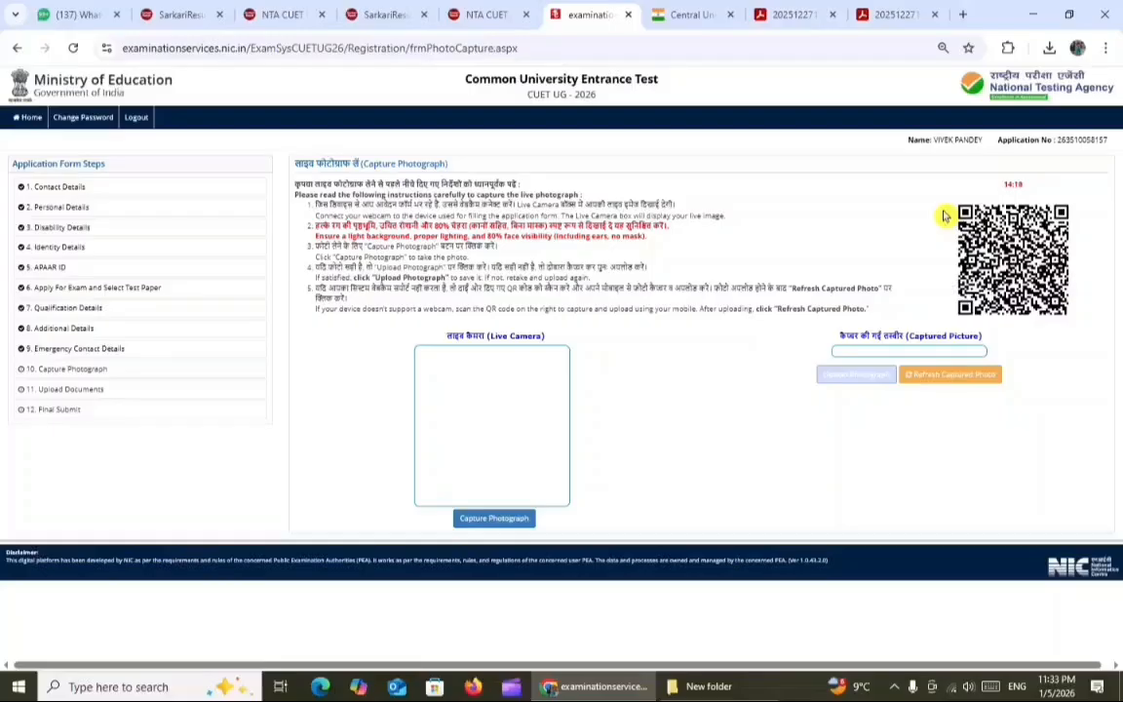
pyautogui.click(78, 52)
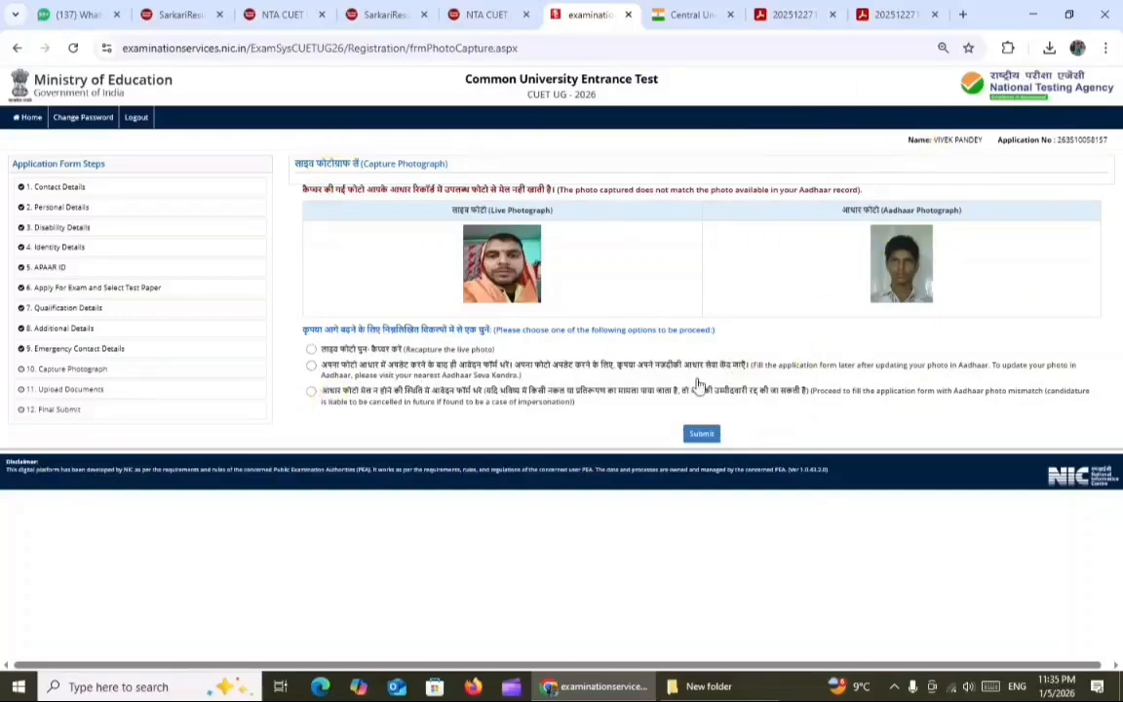
# - Choose to proceed despite the Aadhaar photo mismatch and submit that choice
pyautogui.click(311, 392)
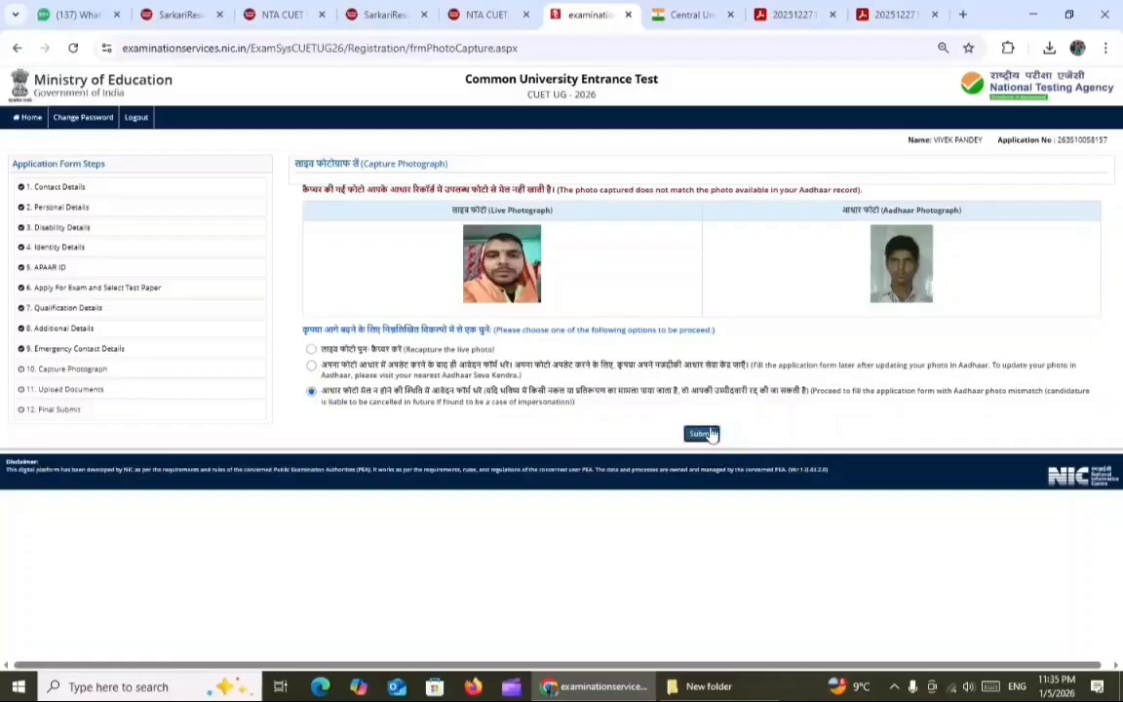
pyautogui.click(706, 433)
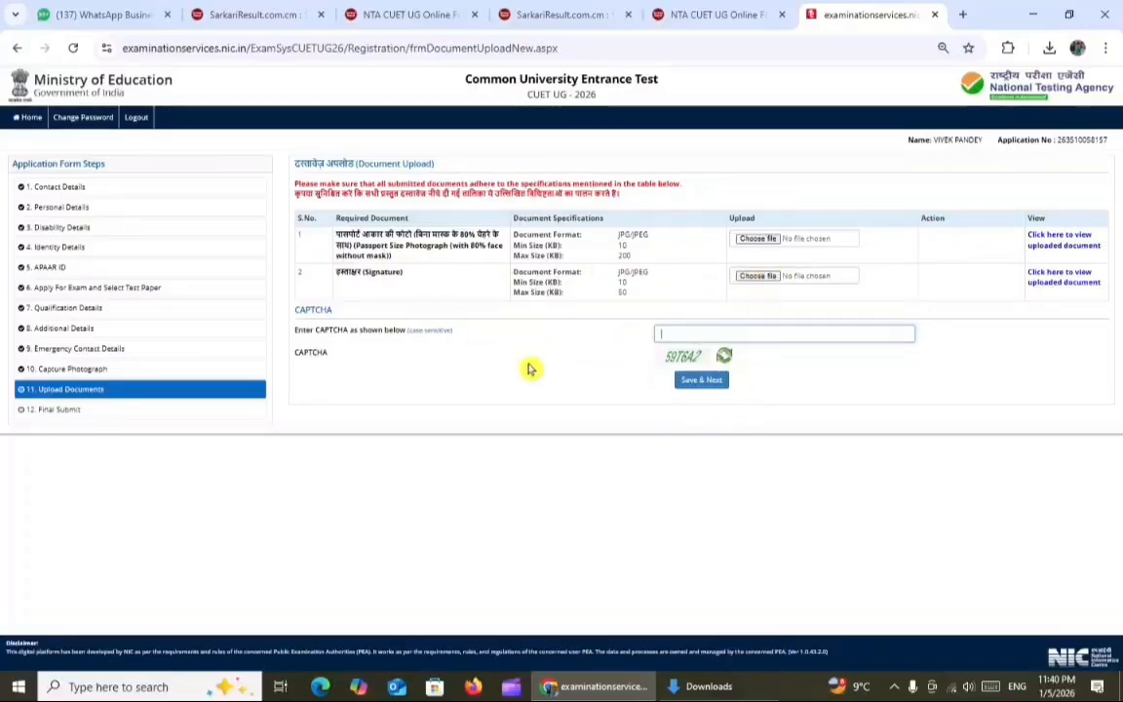
# - Enter the CAPTCHA and save the Document Upload step, confirming with Yes
pyautogui.write('59T6A')
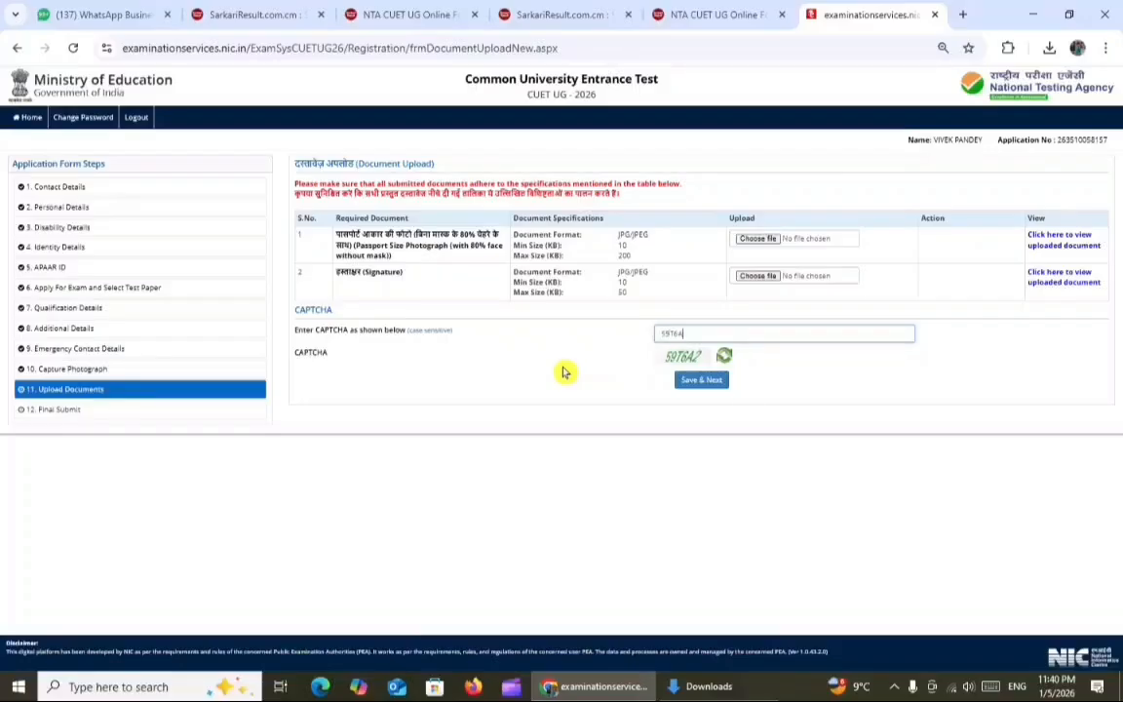
pyautogui.write('2')
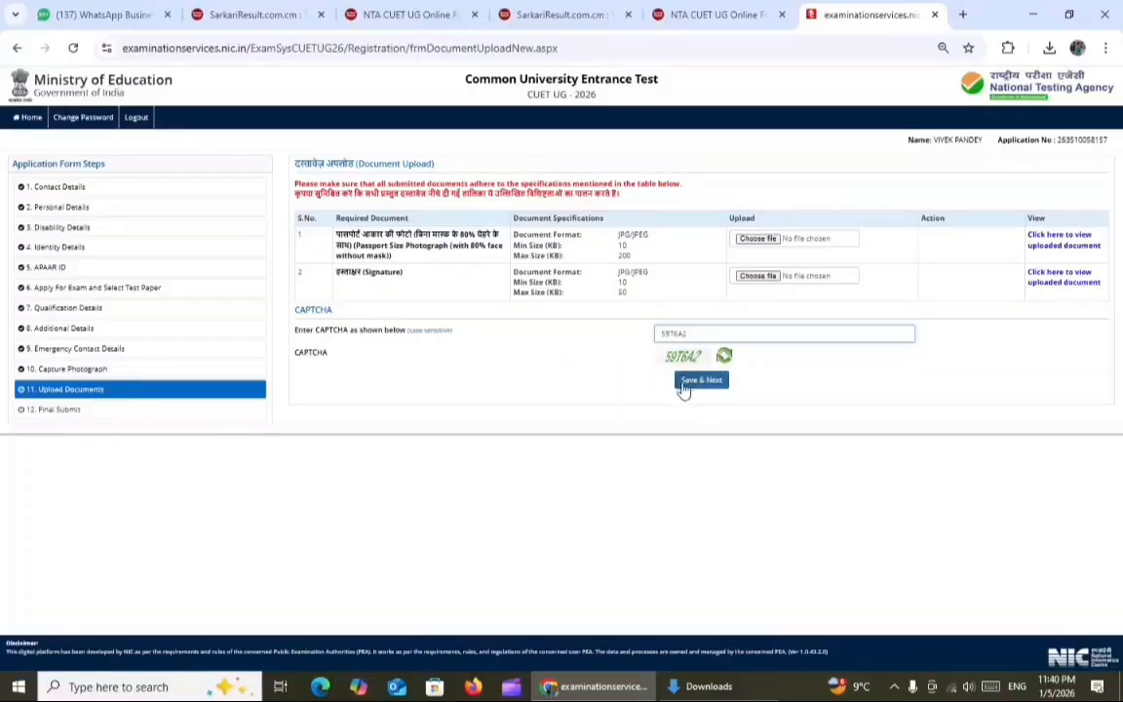
pyautogui.click(682, 382)
pyautogui.click(544, 390)
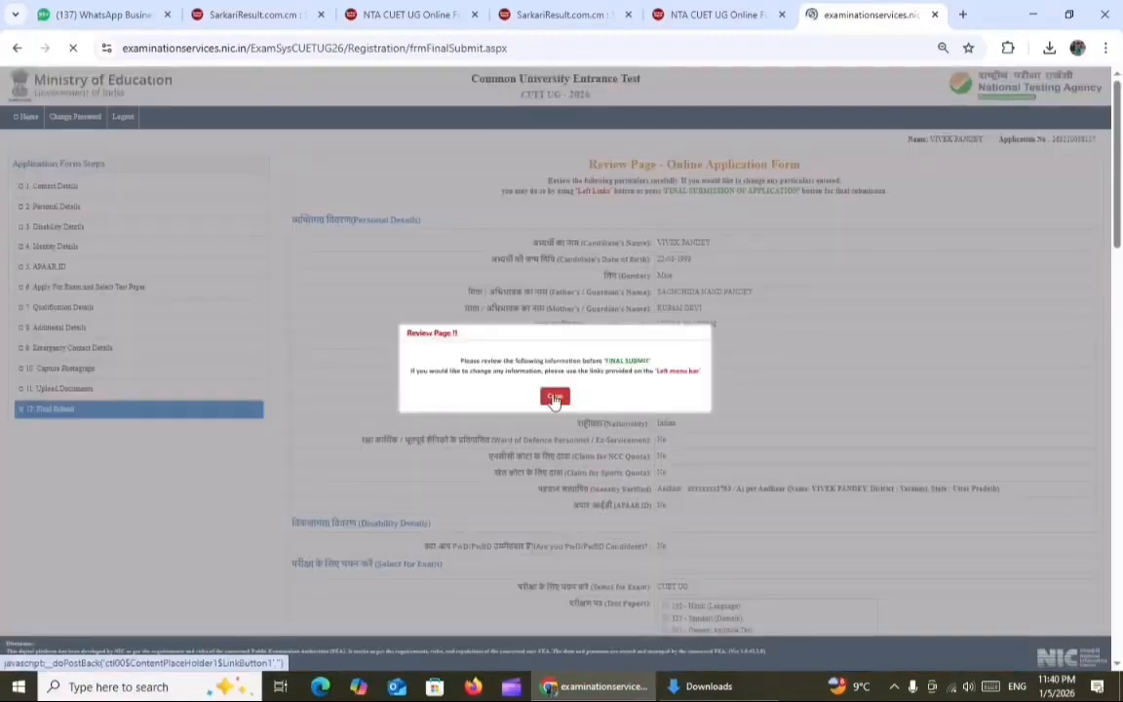
# - Close the 'Review Page !' notice to reveal the full application review
pyautogui.click(556, 465)
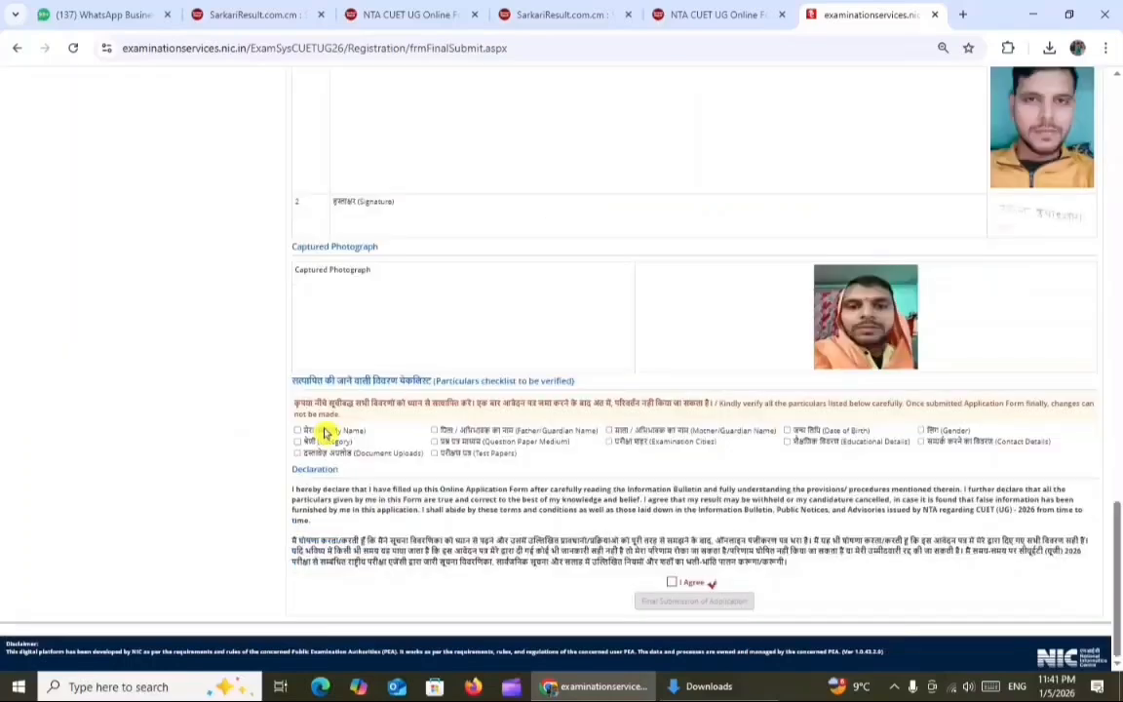
# - Tick all twelve review checklist items, from My Name through Contact Details
pyautogui.click(325, 431)
pyautogui.click(321, 442)
pyautogui.click(319, 452)
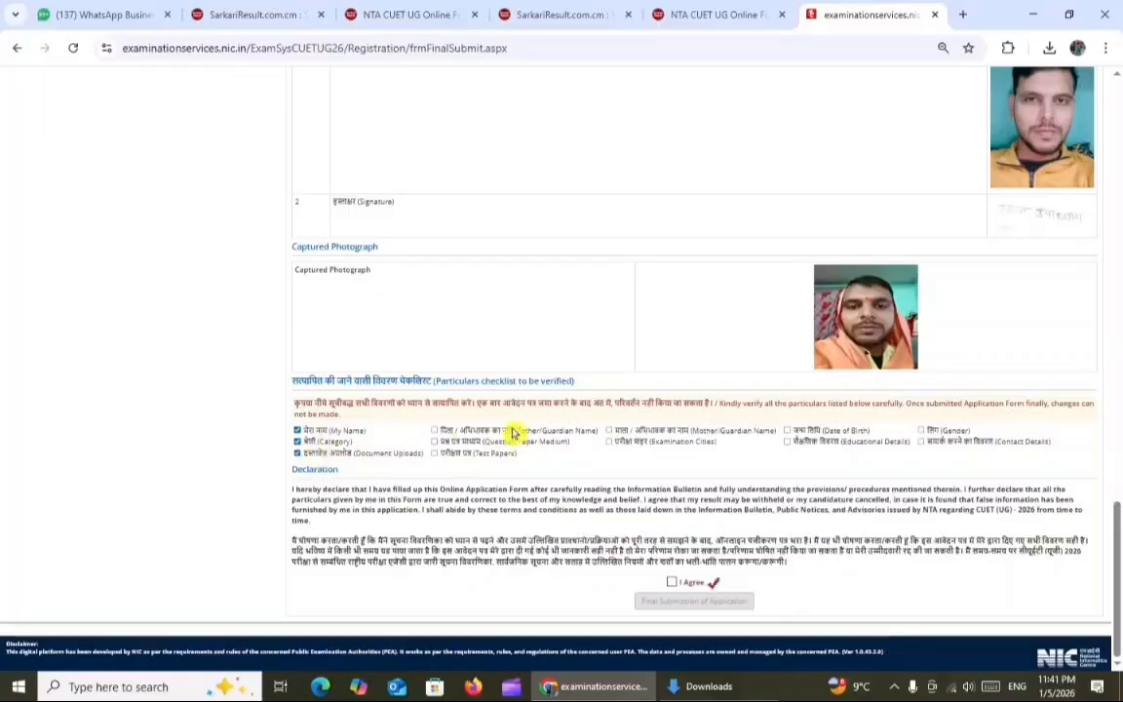
pyautogui.click(513, 431)
pyautogui.click(501, 442)
pyautogui.click(484, 454)
pyautogui.click(669, 443)
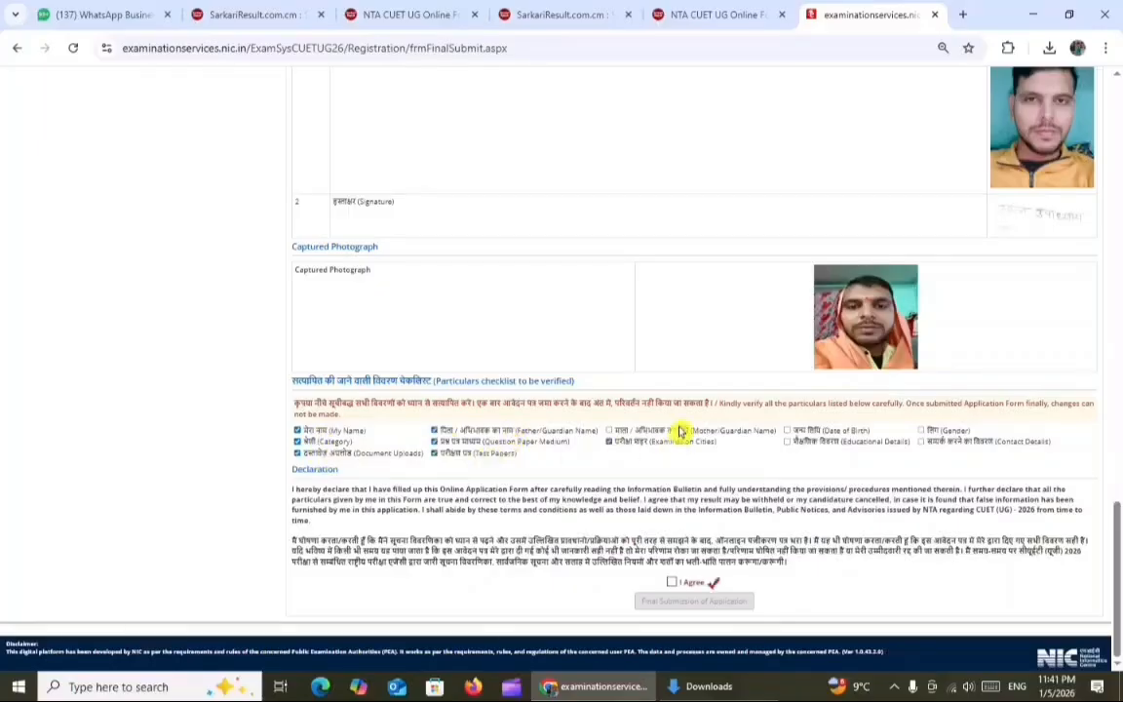
pyautogui.click(681, 432)
pyautogui.click(867, 430)
pyautogui.click(854, 441)
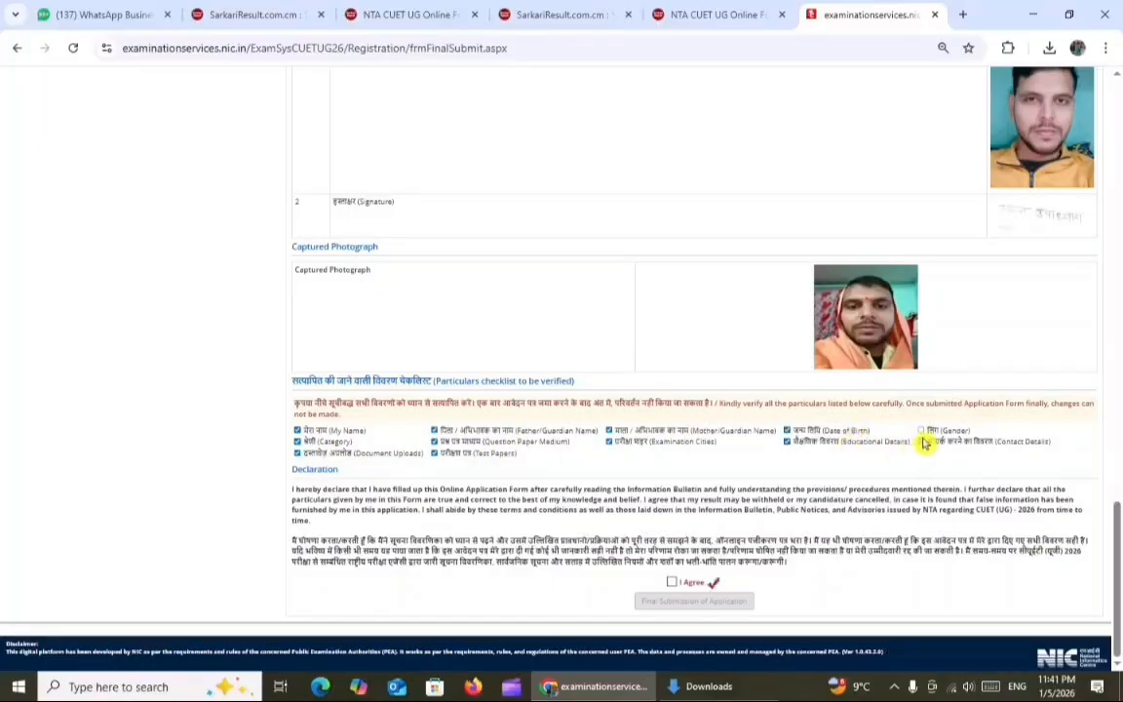
pyautogui.click(924, 442)
pyautogui.click(926, 431)
# - Accept the declaration and confirm the final submission of the application
pyautogui.click(689, 584)
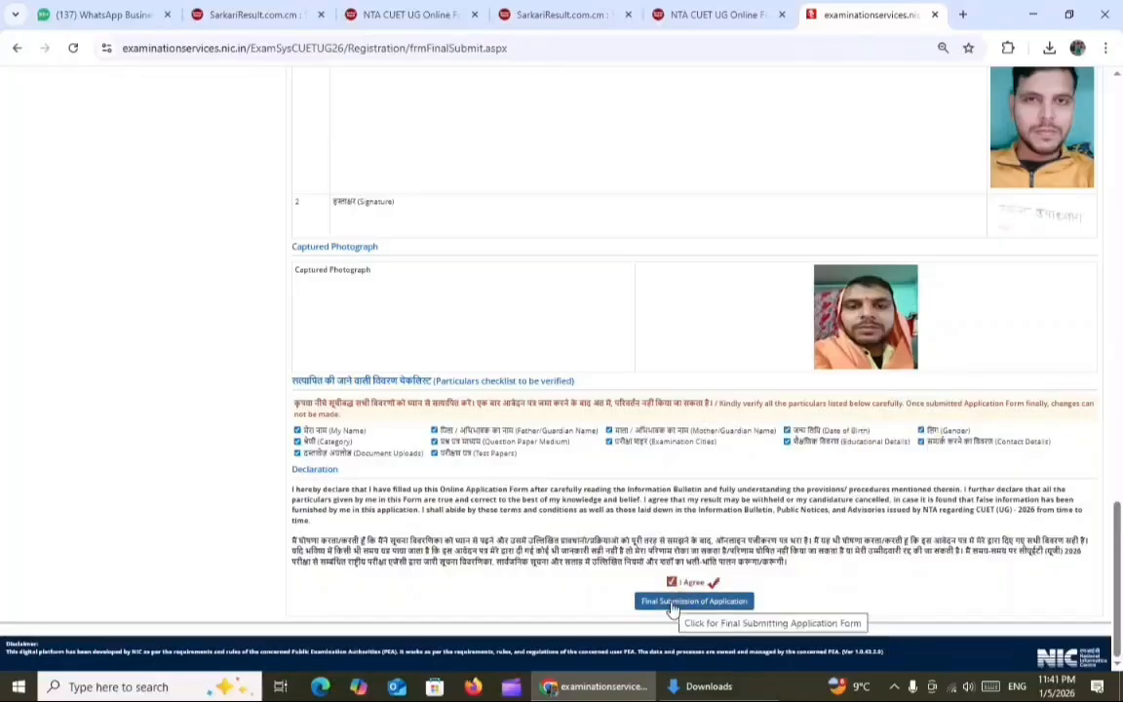
pyautogui.click(671, 604)
pyautogui.click(541, 387)
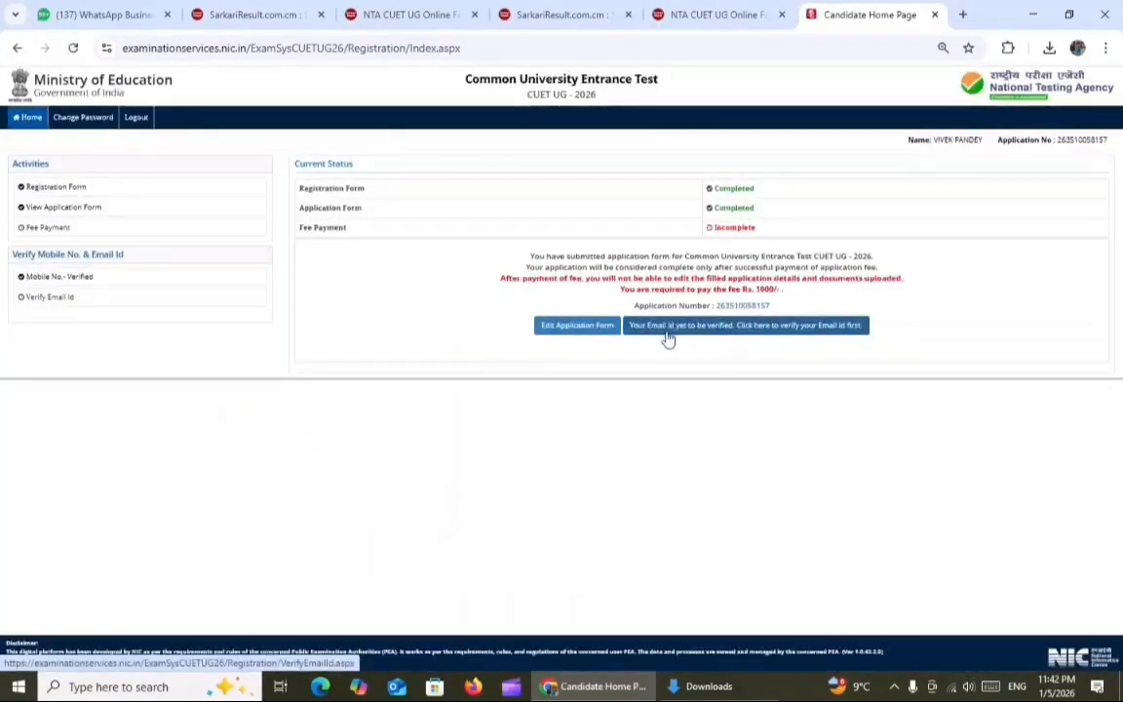
# - Enter the CAPTCHA to request an OTP for verifying the registered email ID
pyautogui.click(752, 335)
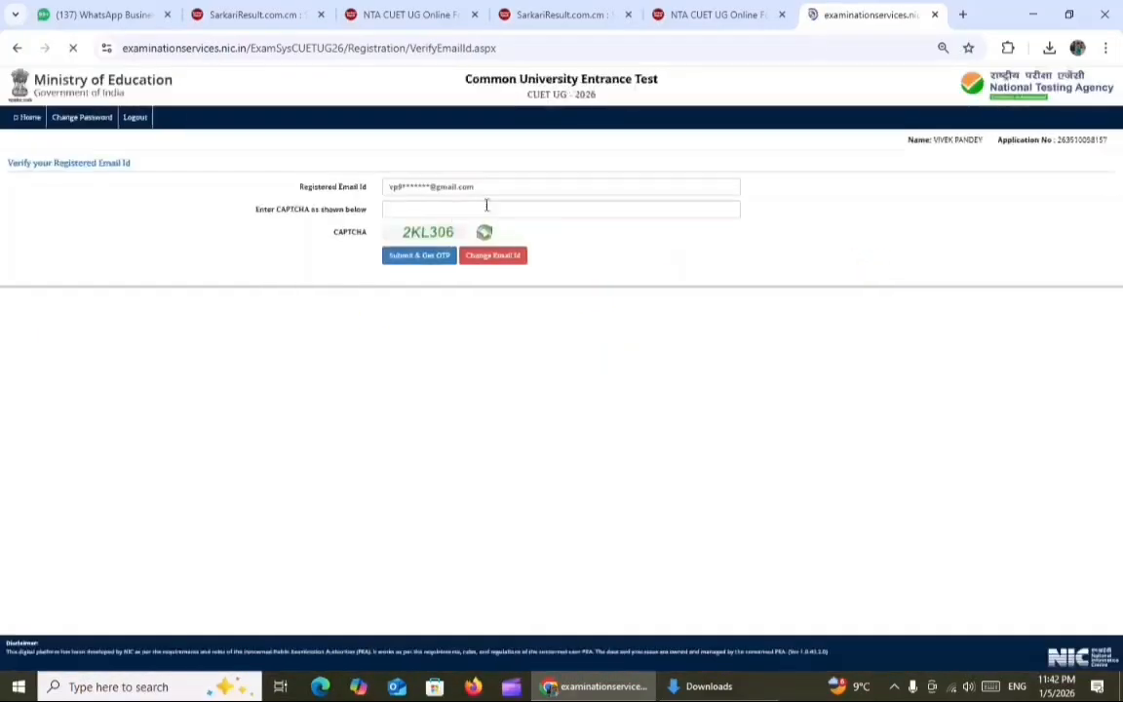
pyautogui.click(487, 208)
pyautogui.write('2K')
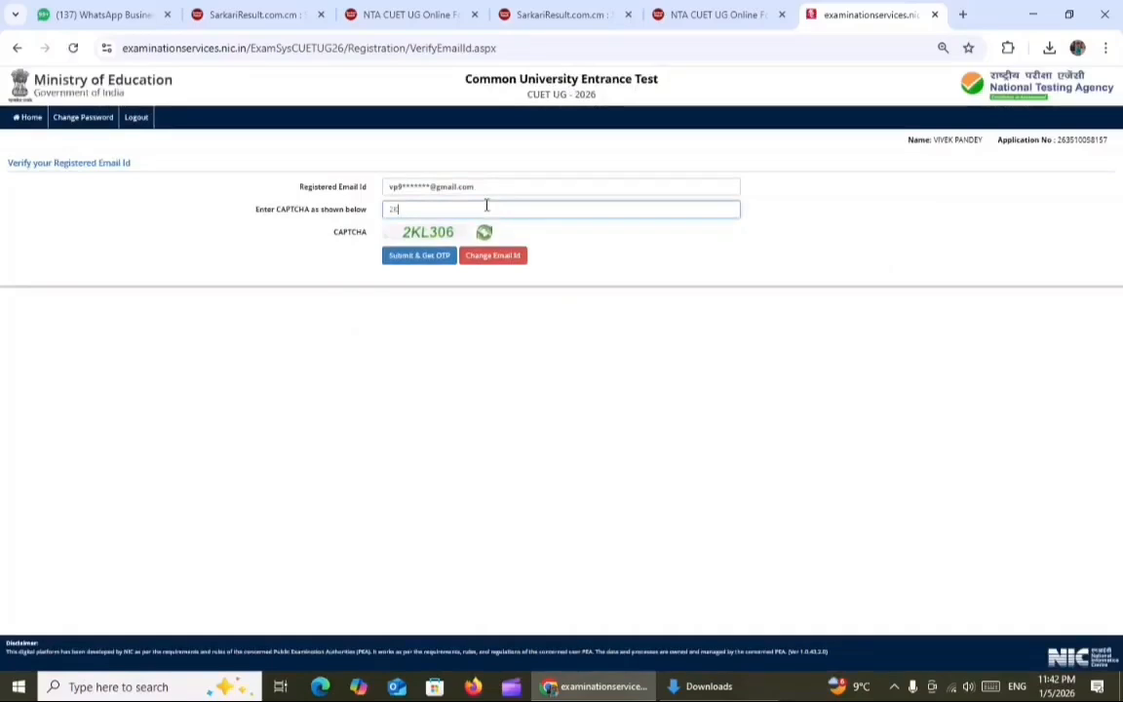
pyautogui.write('L306')
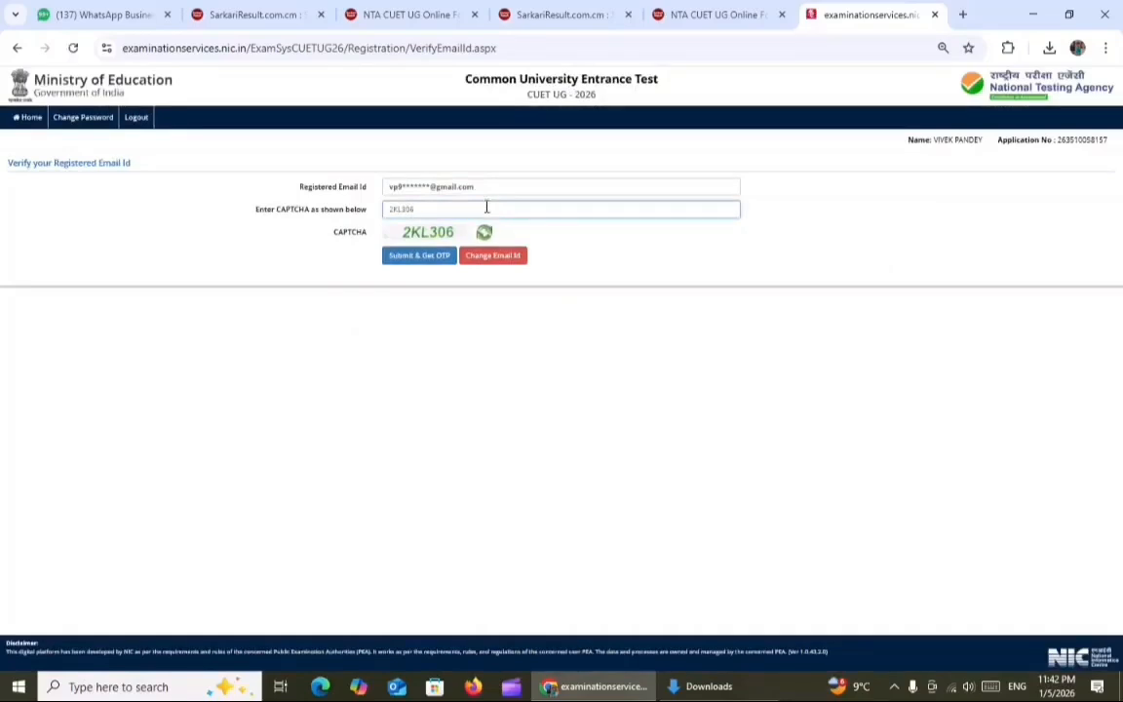
pyautogui.click(418, 258)
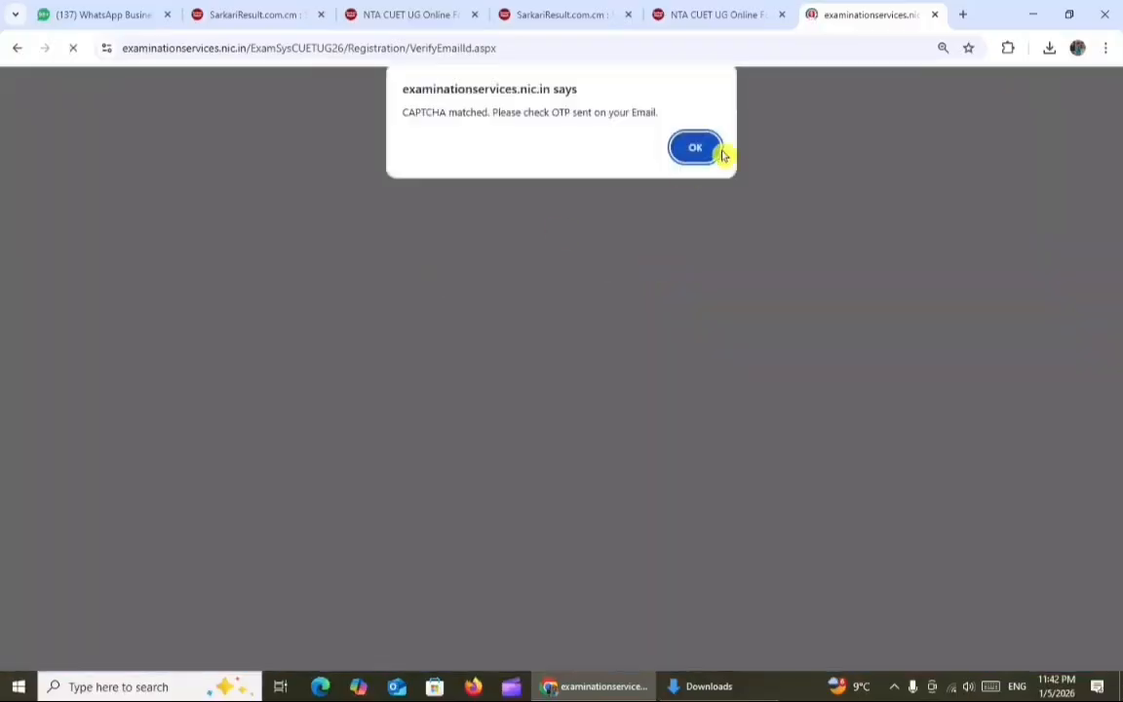
pyautogui.click(694, 149)
# - Enter the emailed OTP and verify it to confirm the registered email address
pyautogui.click(482, 203)
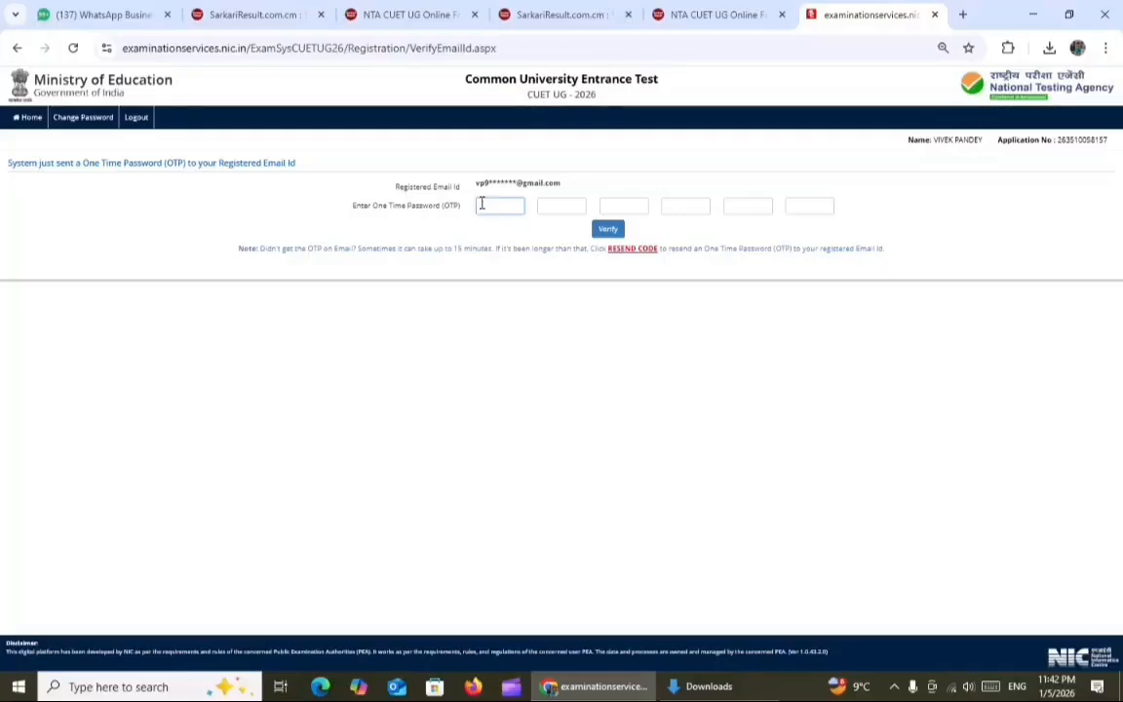
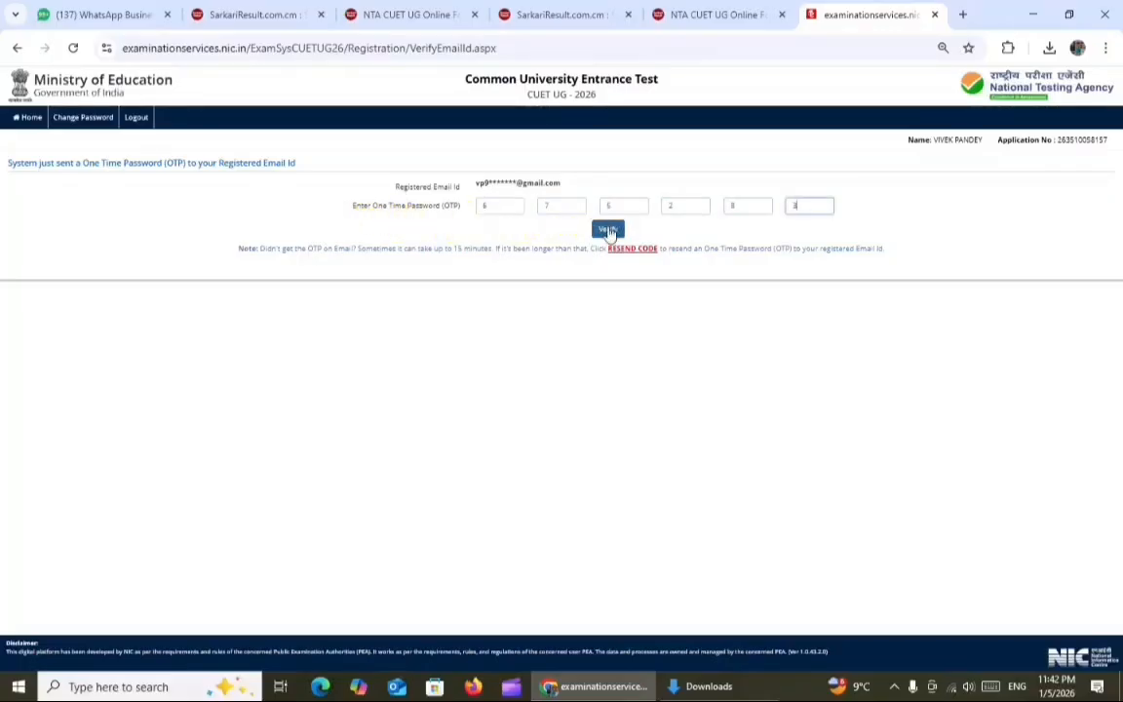
pyautogui.click(608, 229)
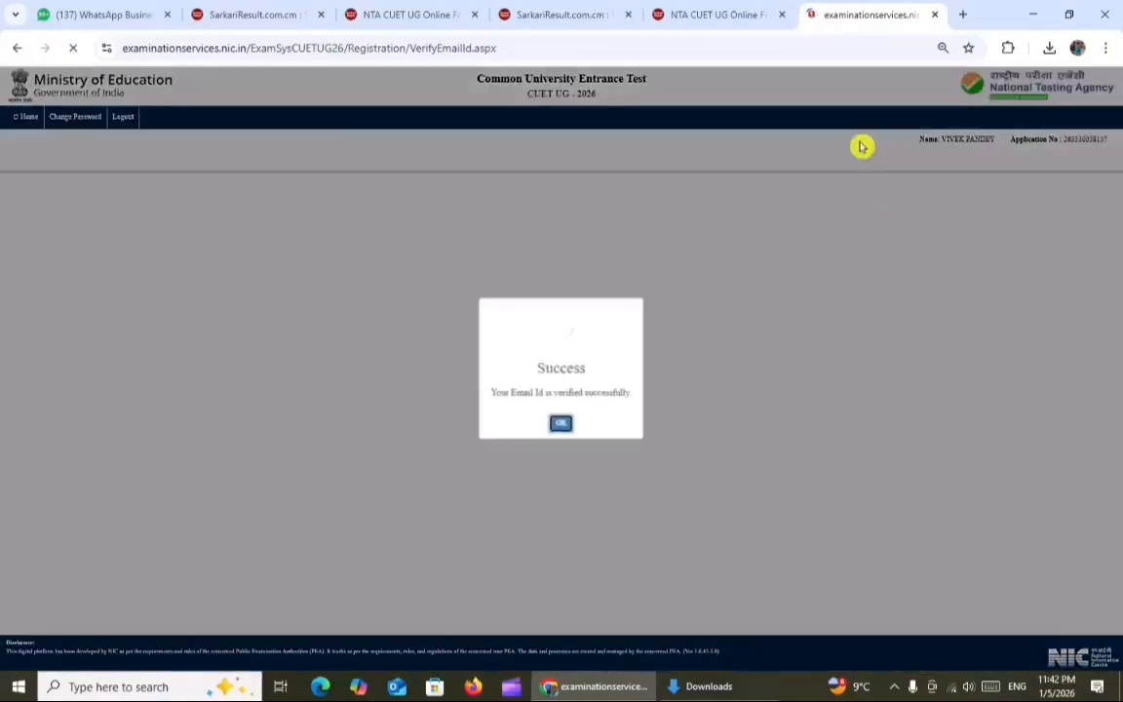
pyautogui.click(562, 425)
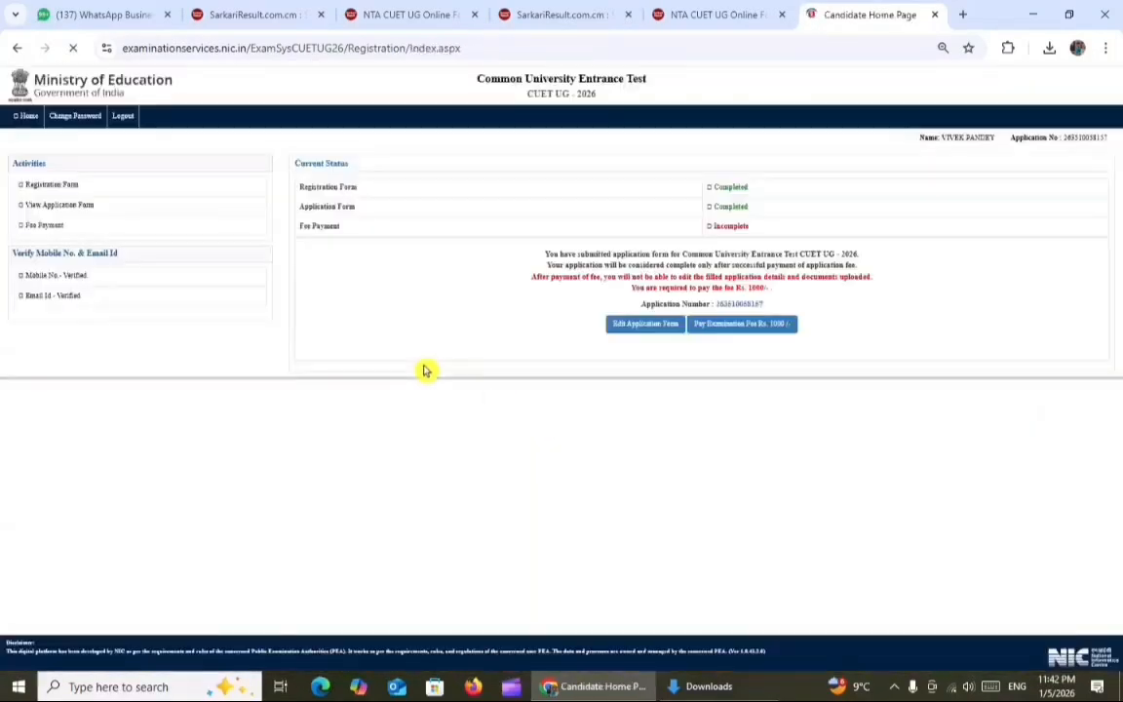
# - Pay the Rs. 1000 examination fee online, choosing SBI MOPS as the payment provider
pyautogui.click(716, 331)
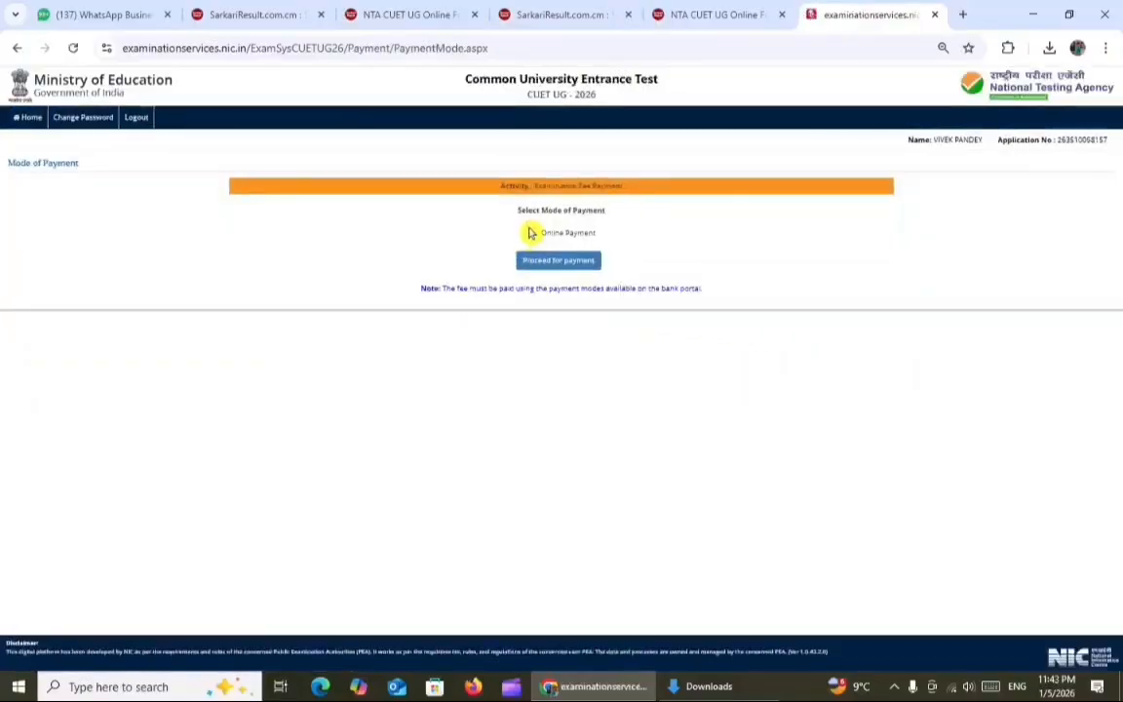
pyautogui.click(531, 232)
pyautogui.click(561, 265)
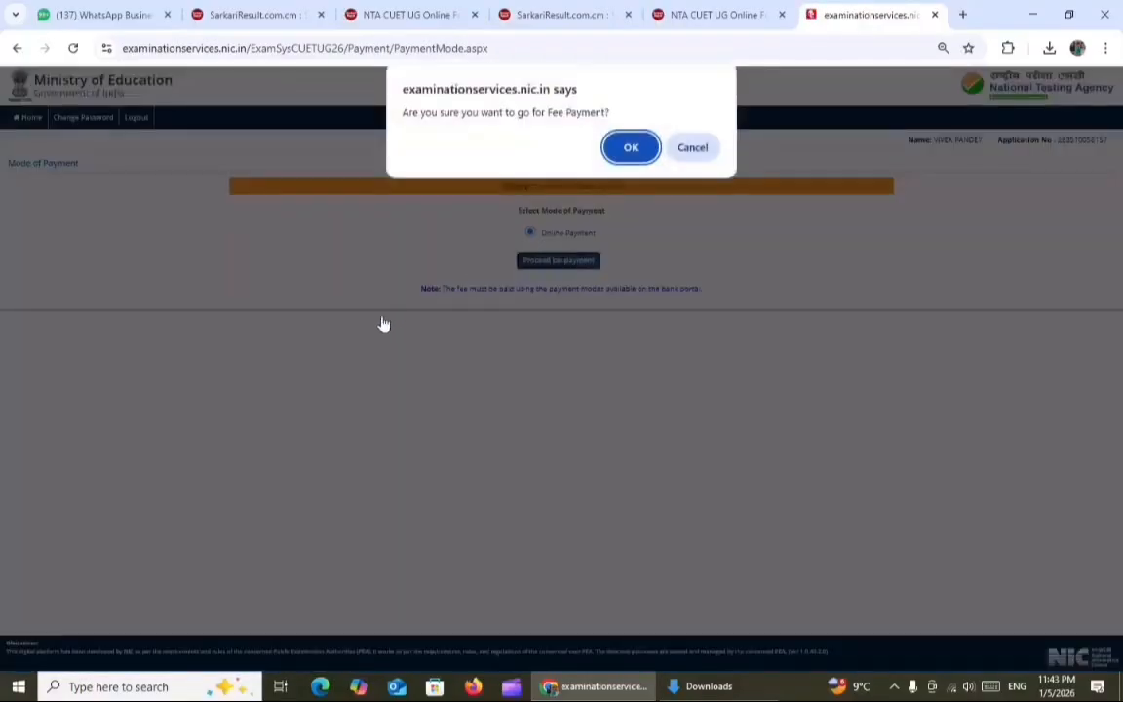
pyautogui.click(621, 145)
pyautogui.scroll(-3, 484, 346)
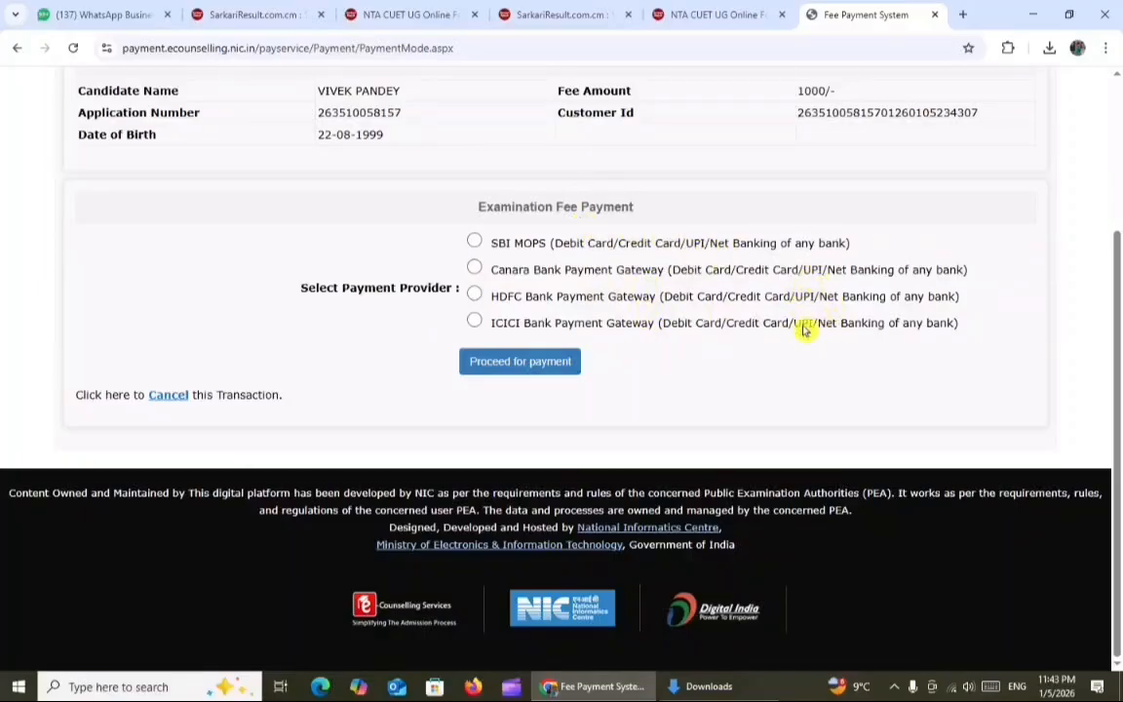
pyautogui.click(475, 244)
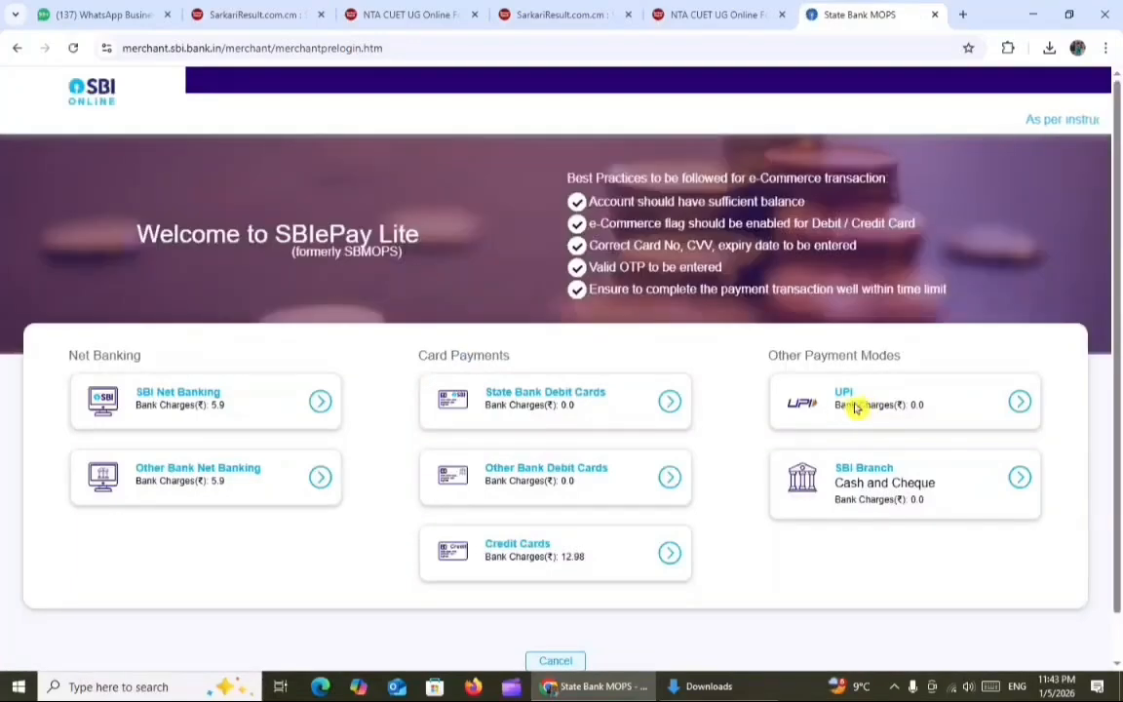
# - Choose UPI with QR code as the payment method in SBI ePay Lite
pyautogui.click(960, 406)
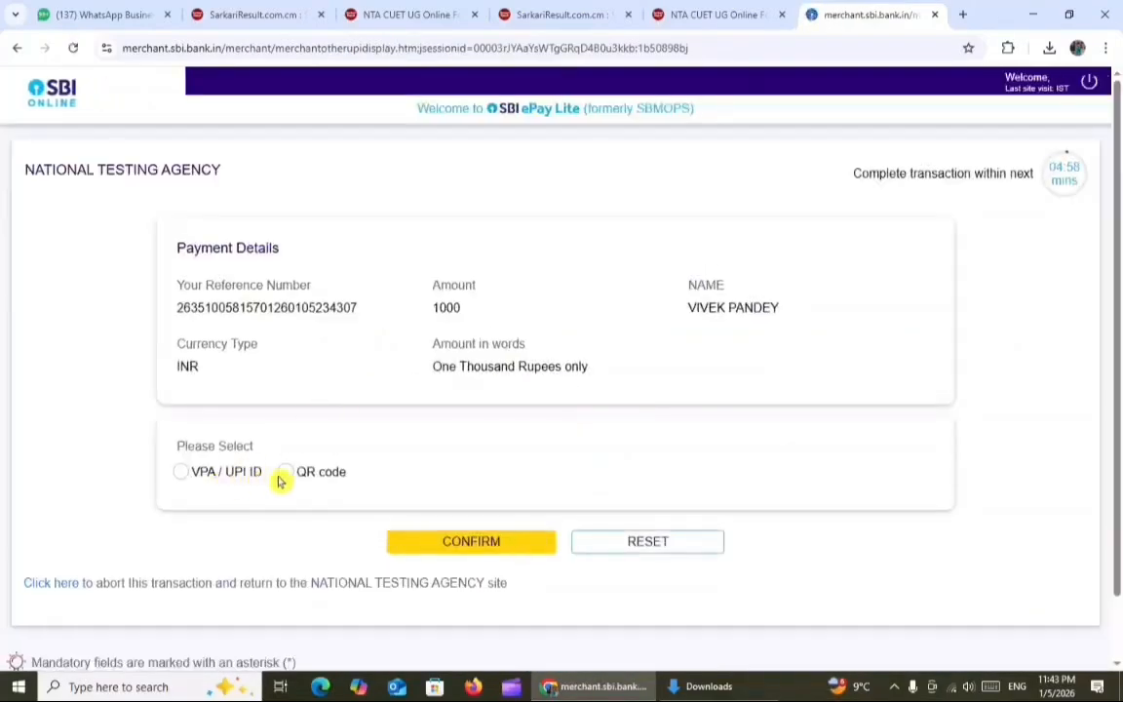
pyautogui.click(180, 478)
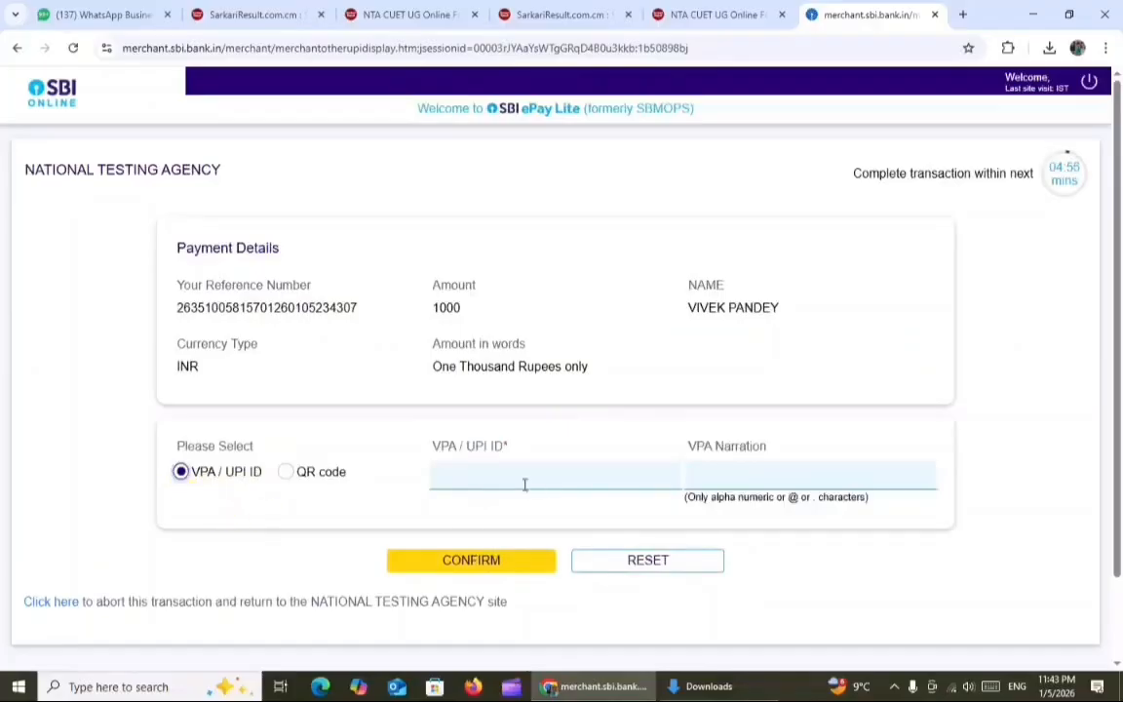
pyautogui.click(288, 474)
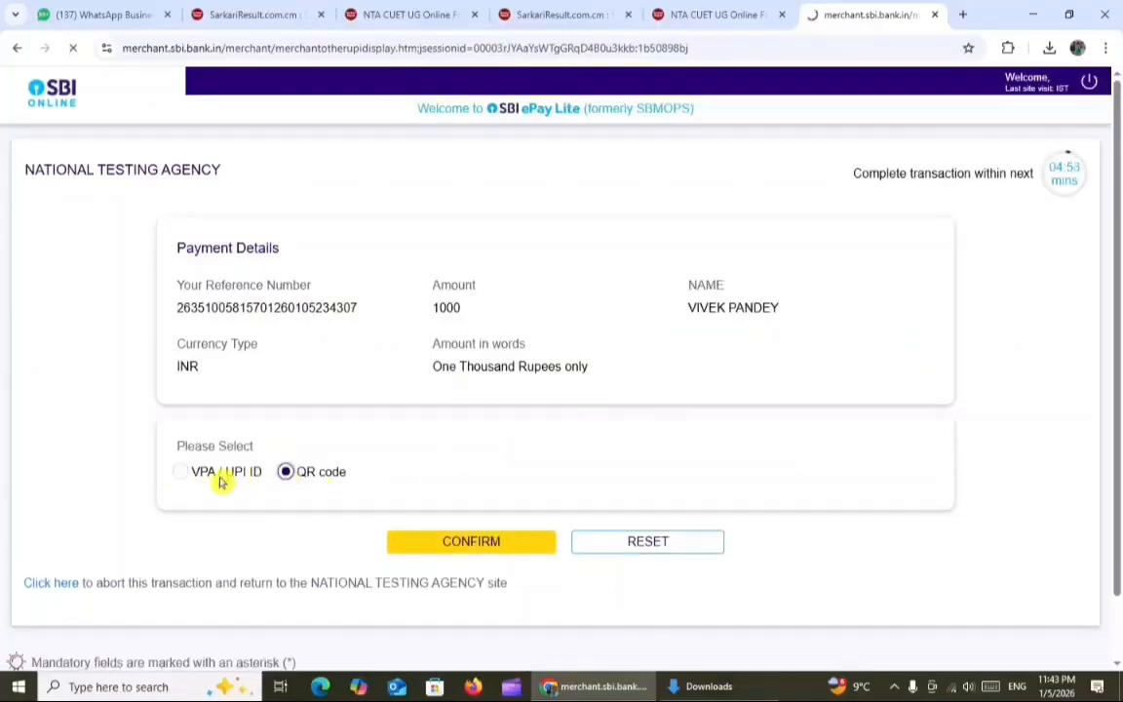
# - Cancel the Rs 1000 UPI transaction and return to the NTA site
pyautogui.scroll(-3, 413, 483)
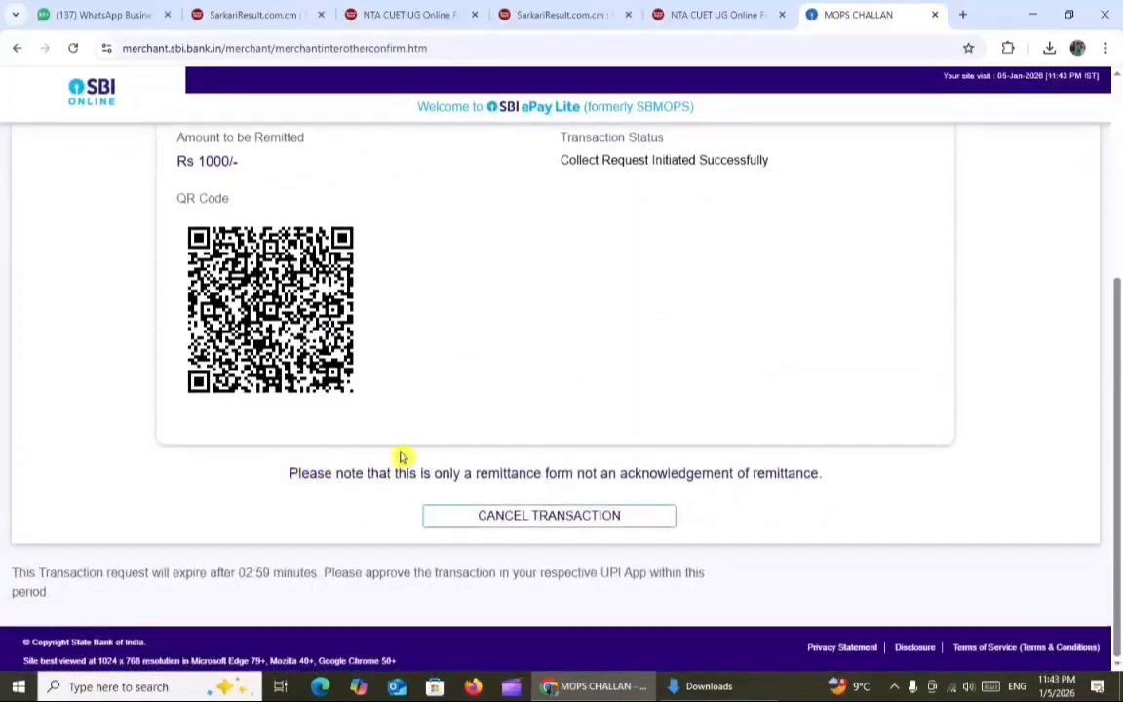
pyautogui.scroll(-3, 400, 458)
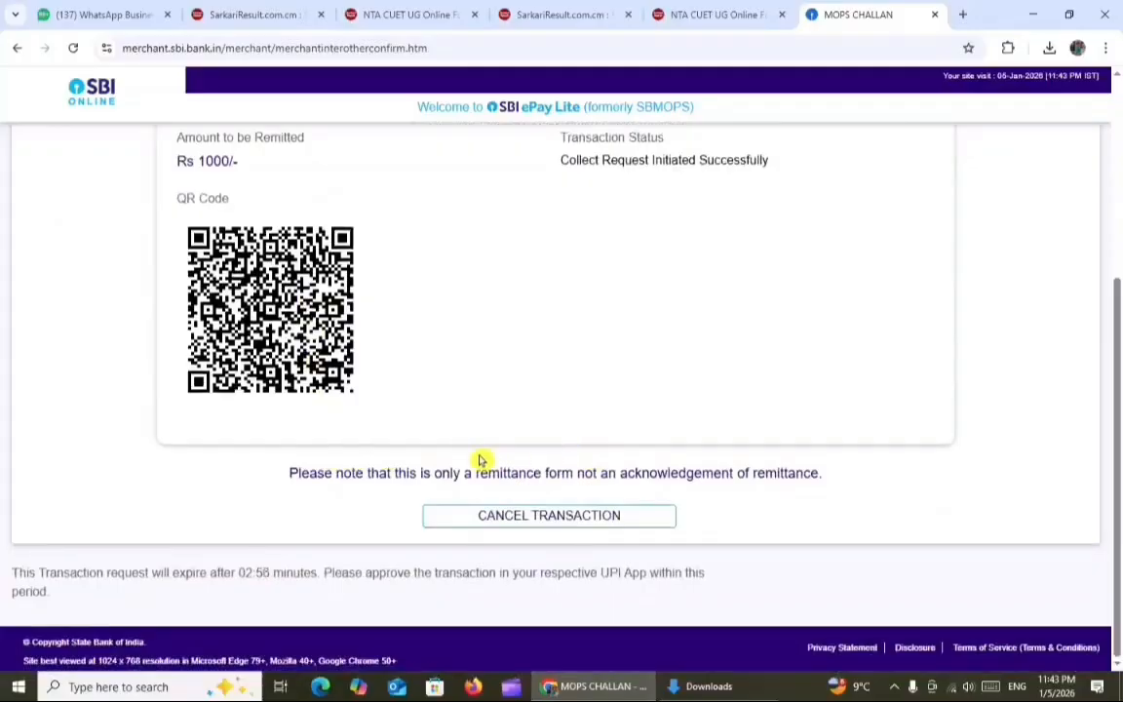
pyautogui.scroll(-3, 482, 459)
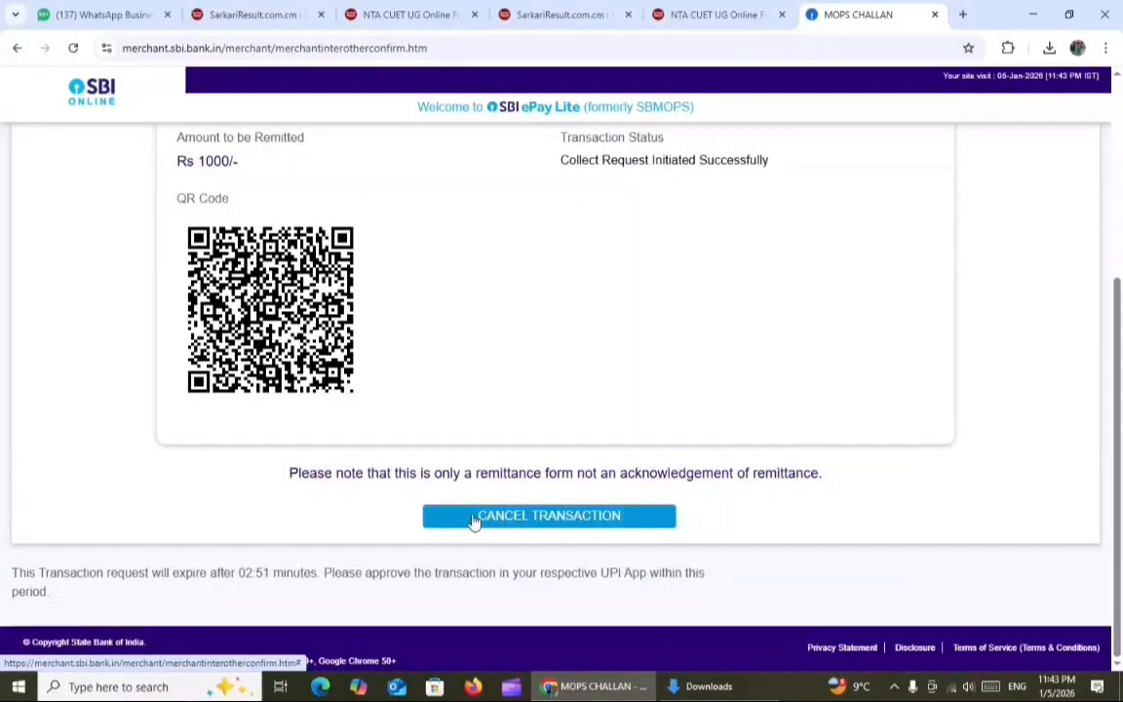
pyautogui.click(473, 519)
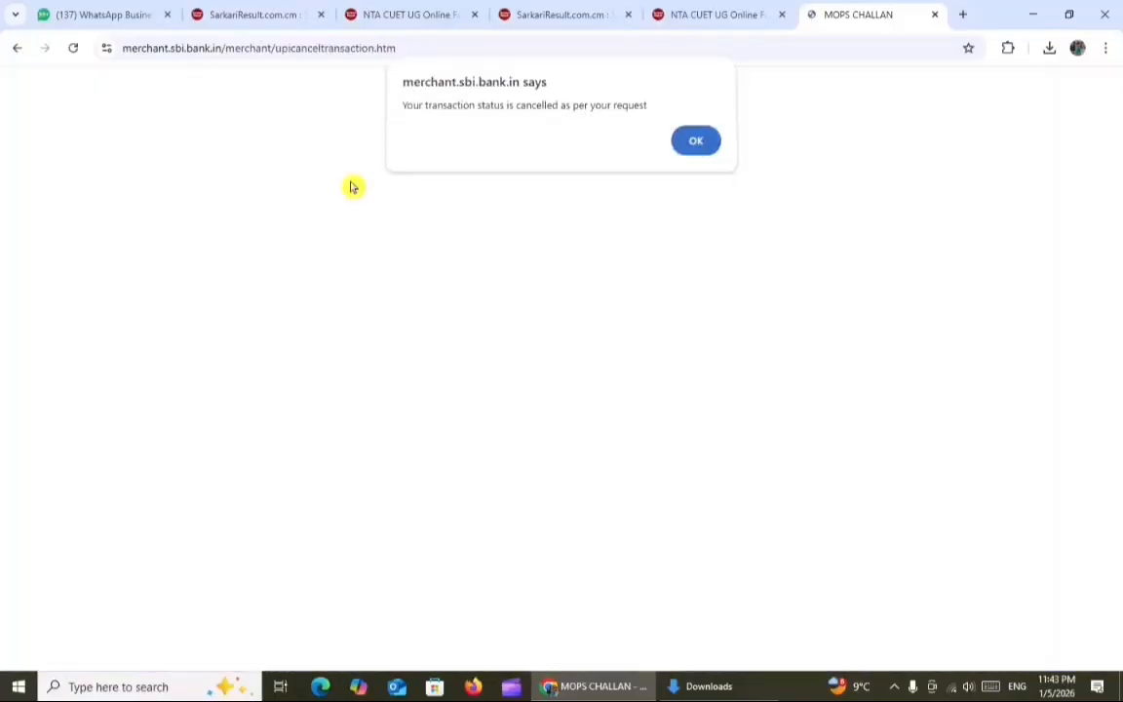
pyautogui.click(694, 140)
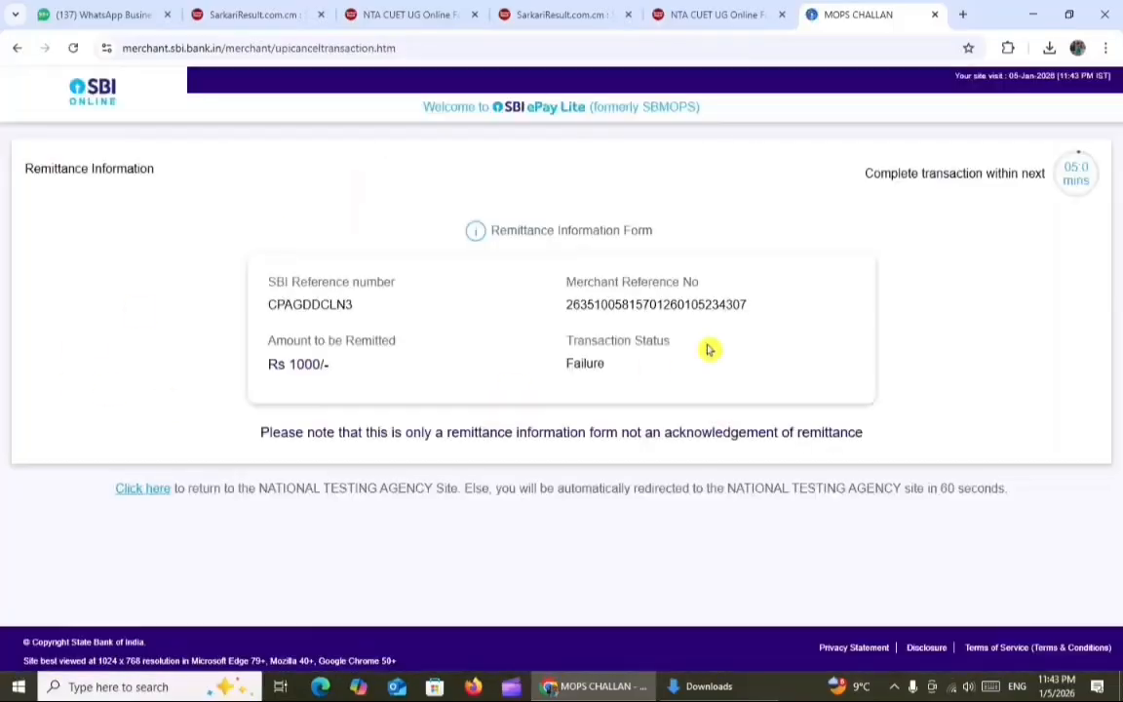
pyautogui.click(142, 489)
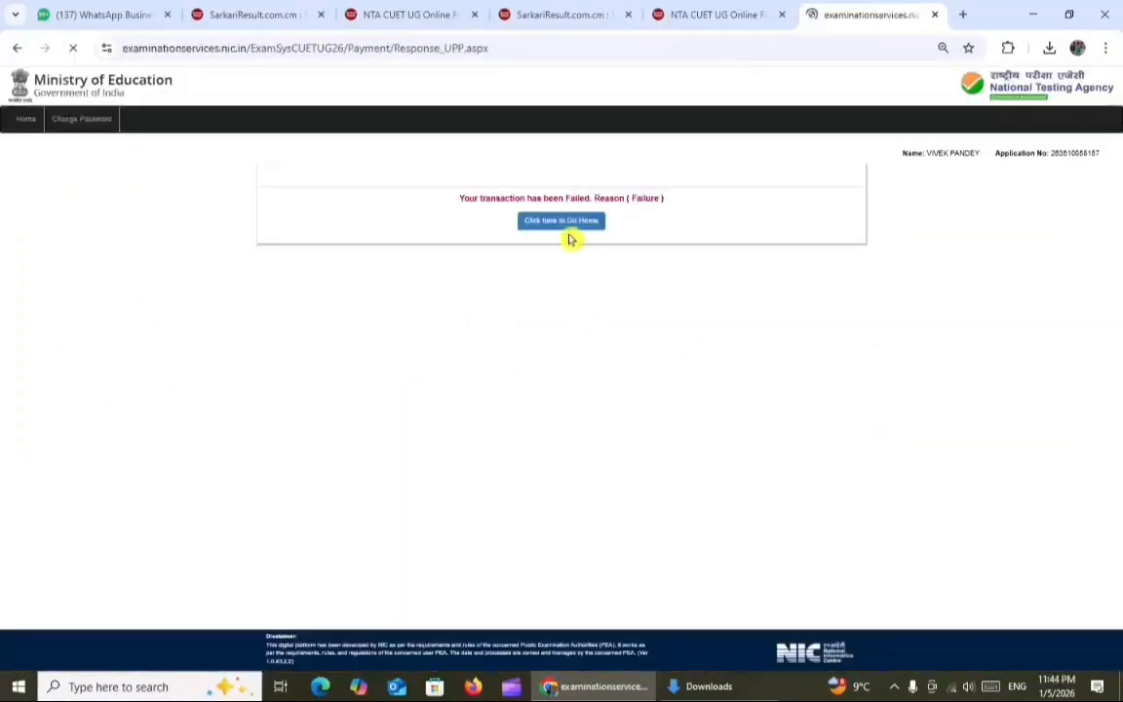